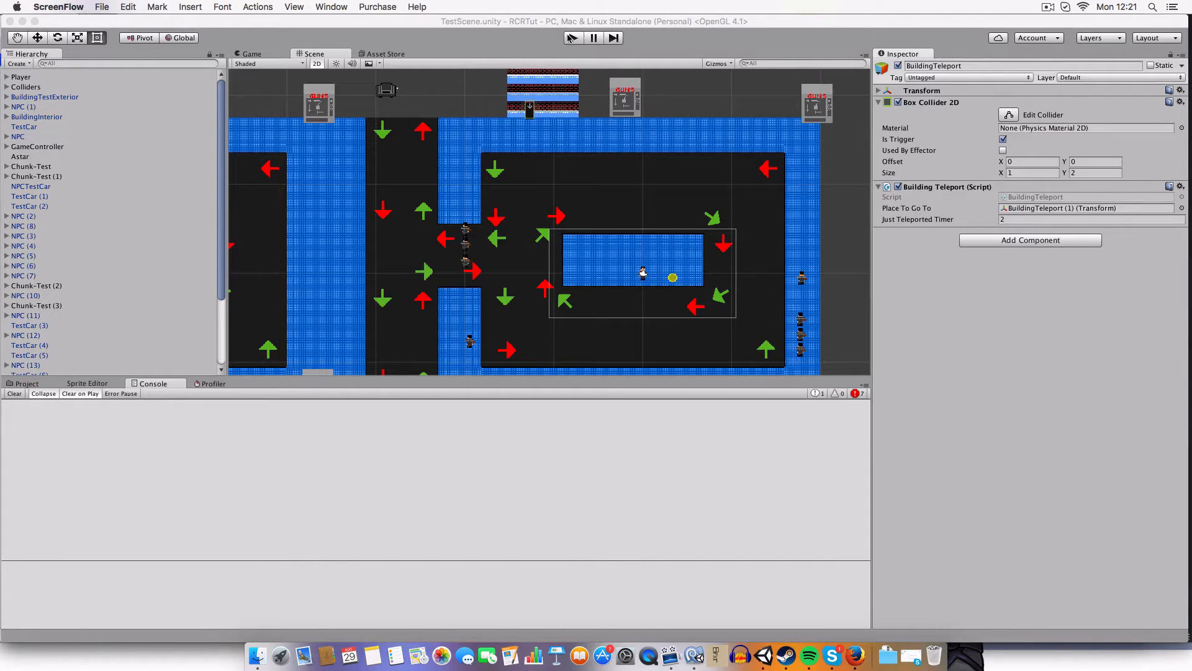
Run the game and walk the player from the central island across the road and through the brick building's door.
click(569, 37)
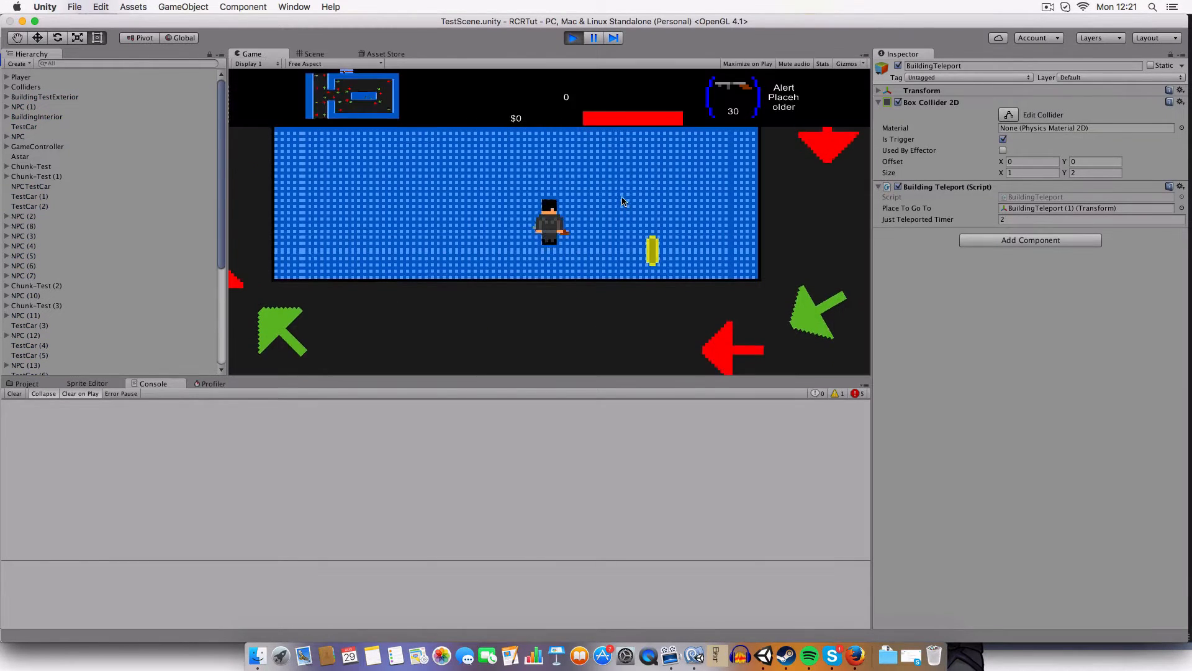
key(a)
key(w)
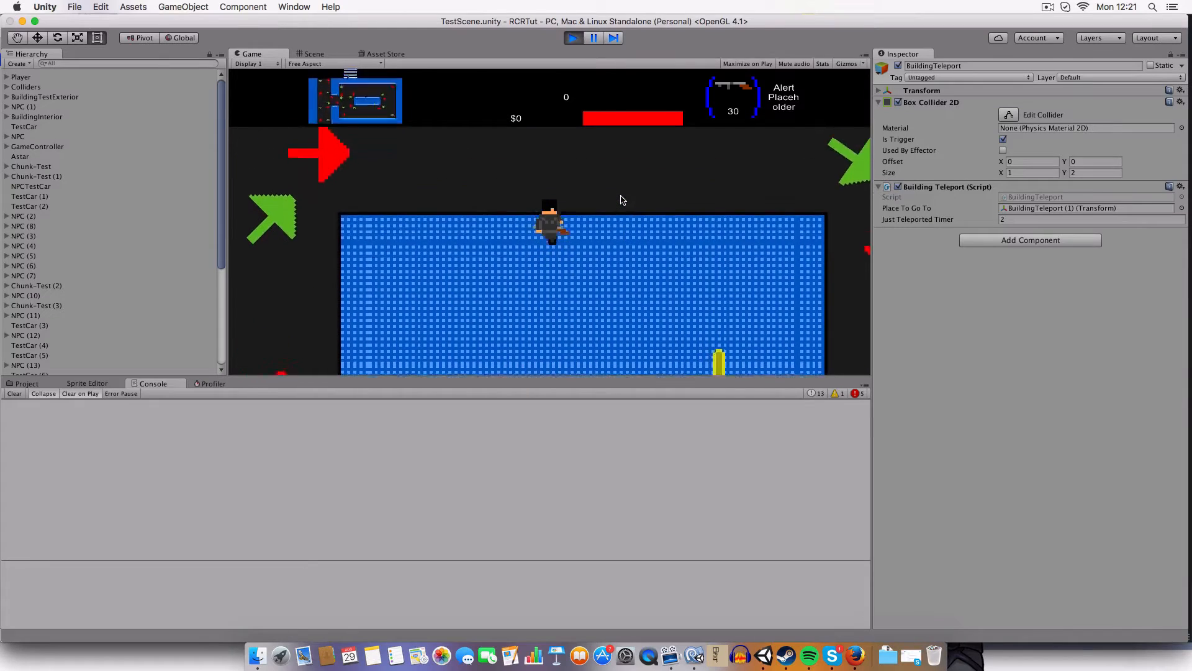
key(d)
key(w)
key(d)
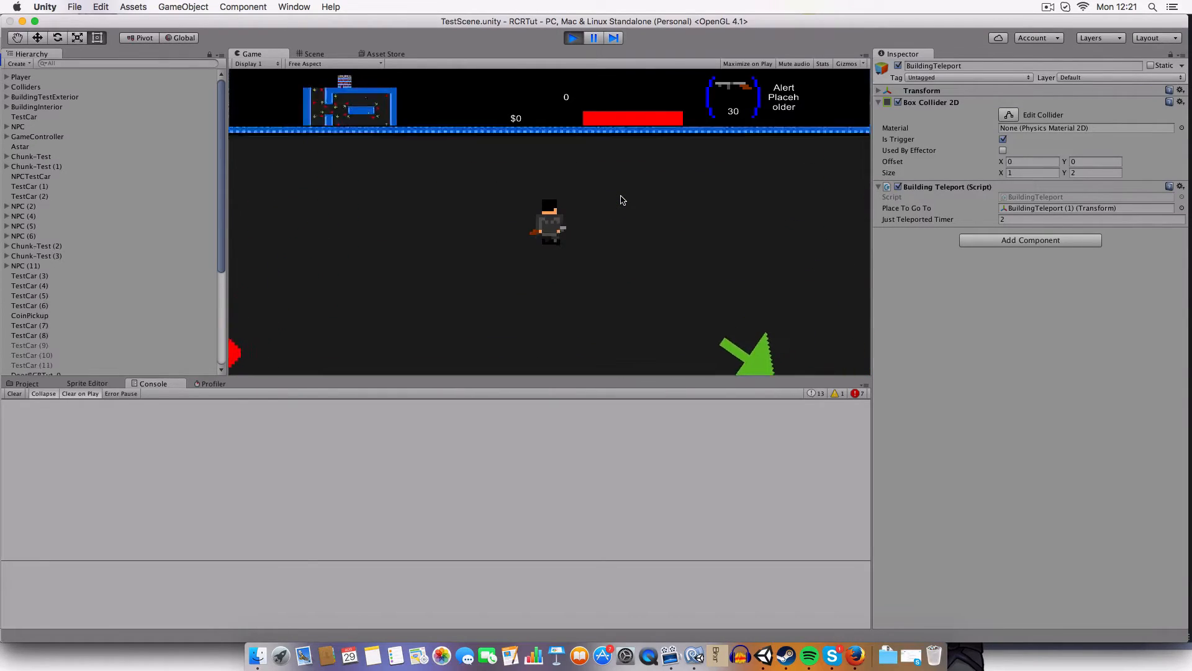
key(a)
key(a)
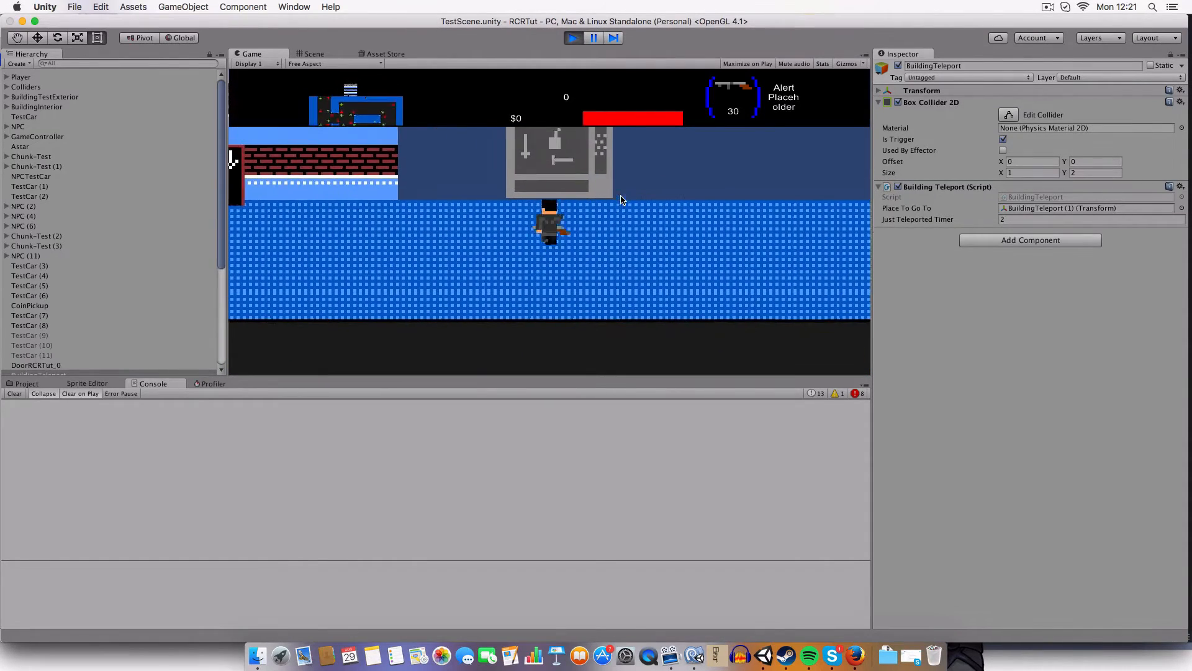
key(a)
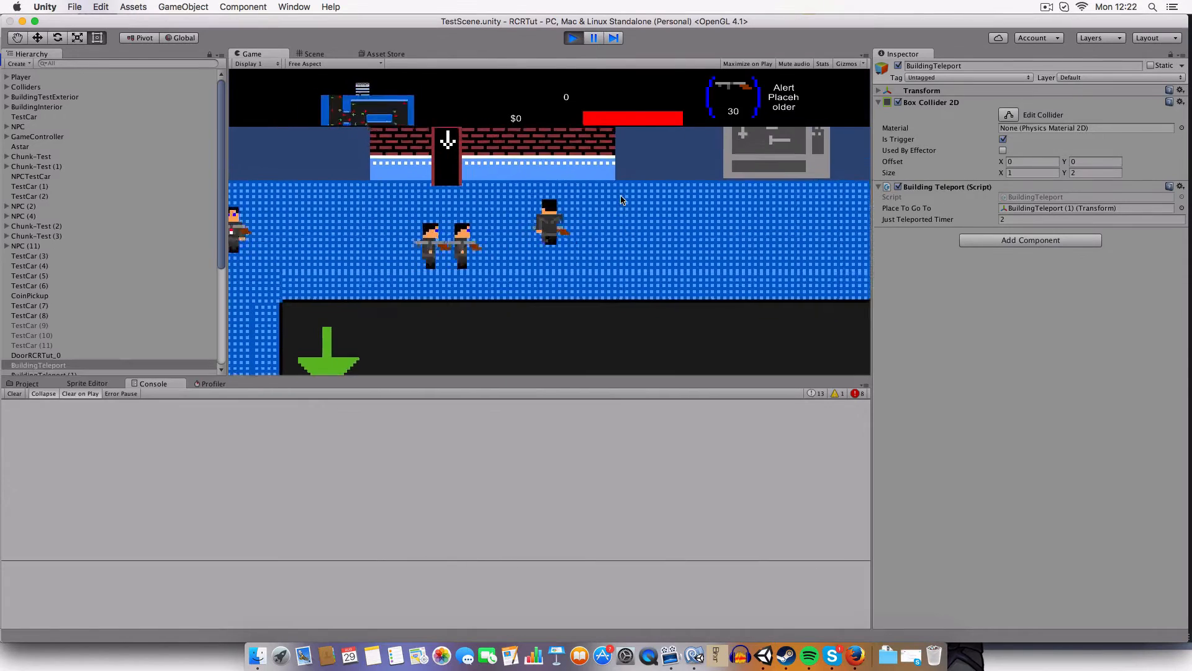
key(w)
key(w)
key(a)
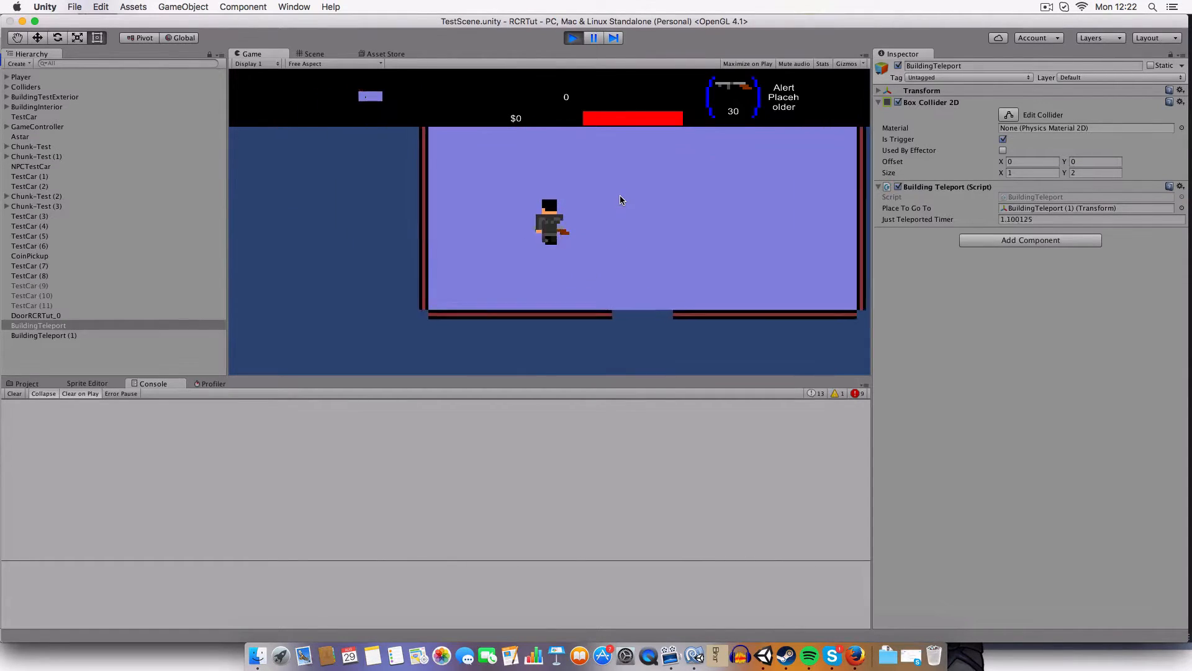
Walk the player around the building interior and leave through the gap in its lower wall.
key(d)
key(d)
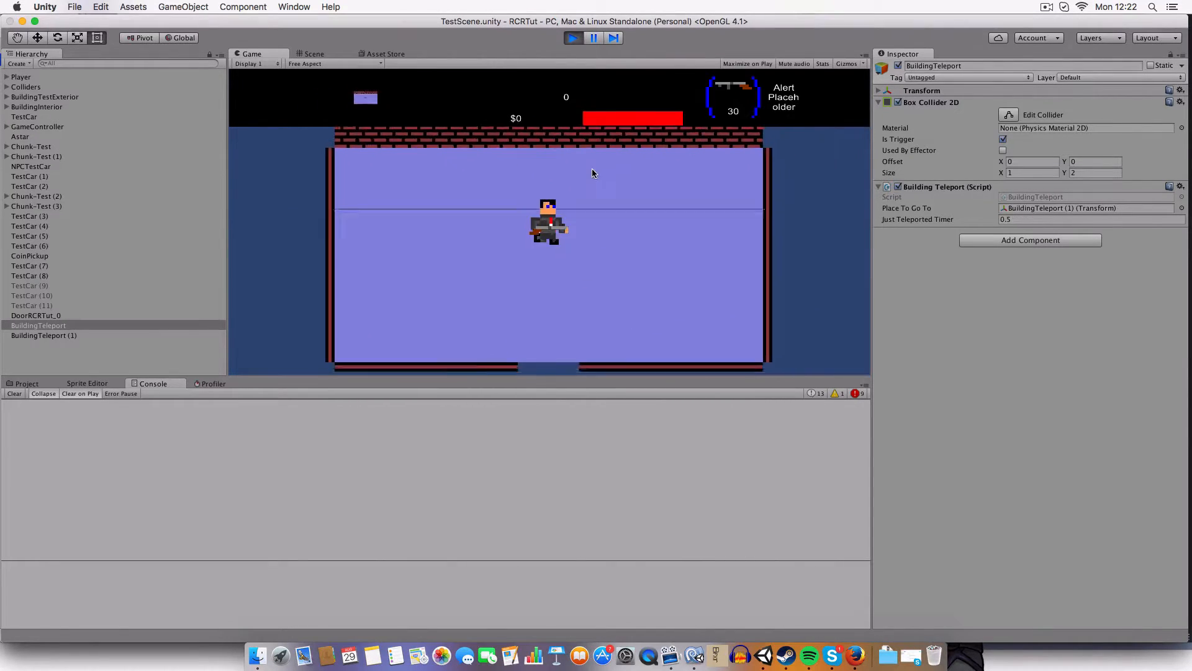
key(a)
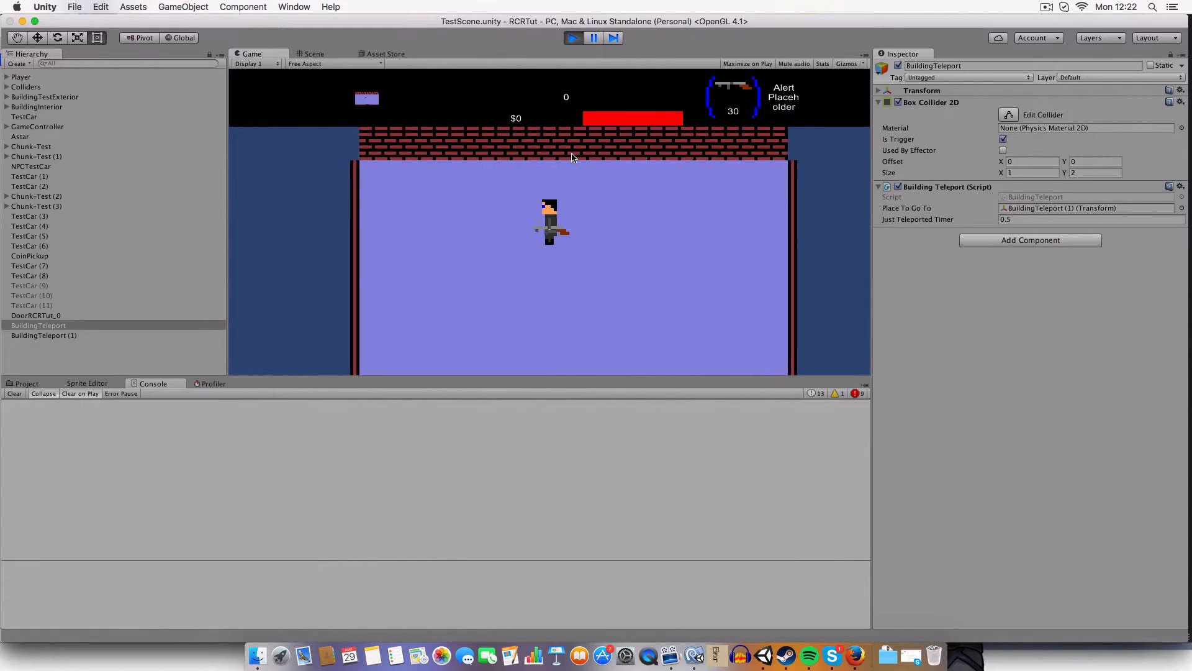
key(s)
key(s)
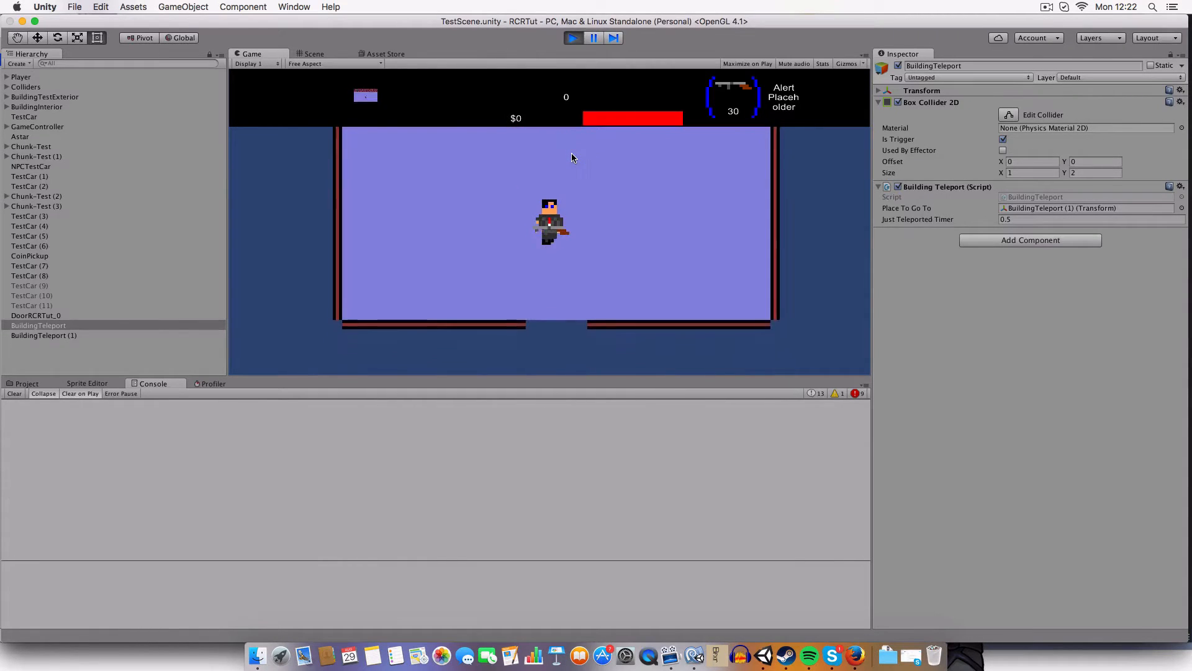
key(w)
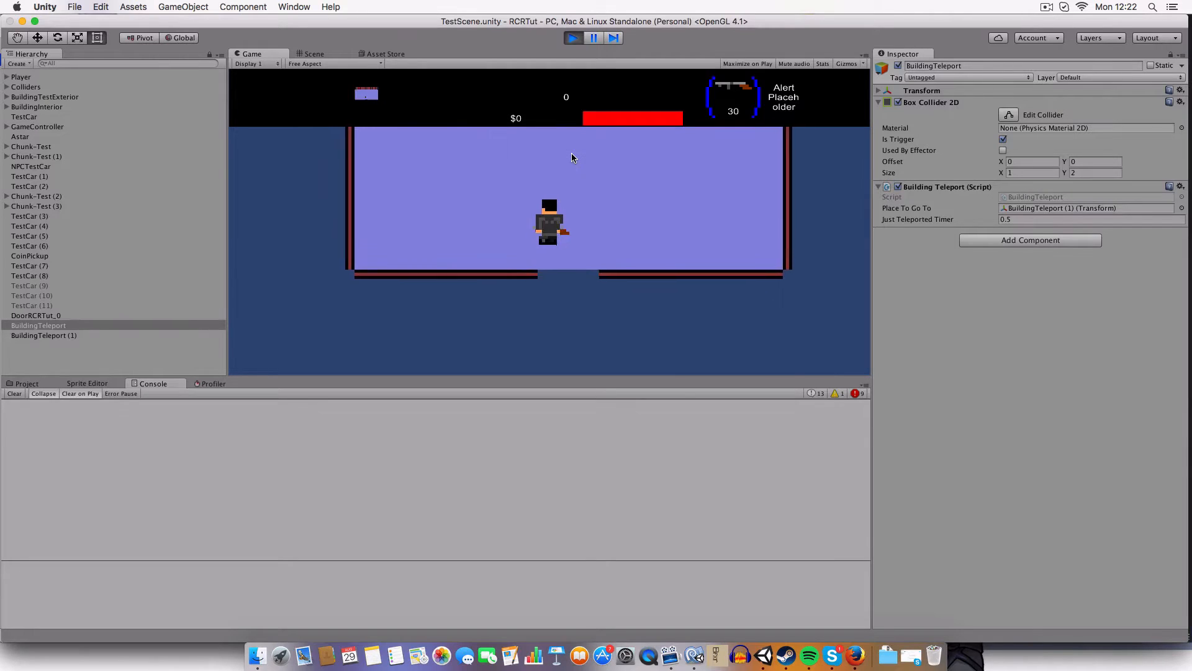
key(s)
key(s)
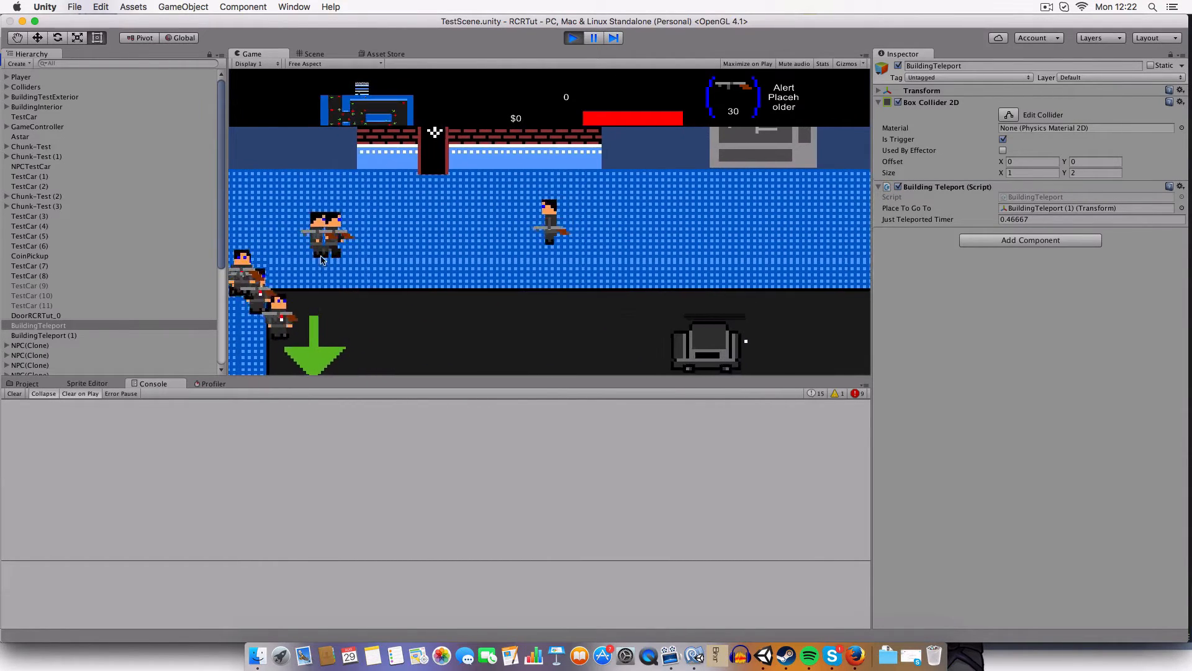
key(s)
Examine the running level in the Scene view, around the brick building and the surrounding roads.
click(314, 54)
scroll(565, 193, down, 1)
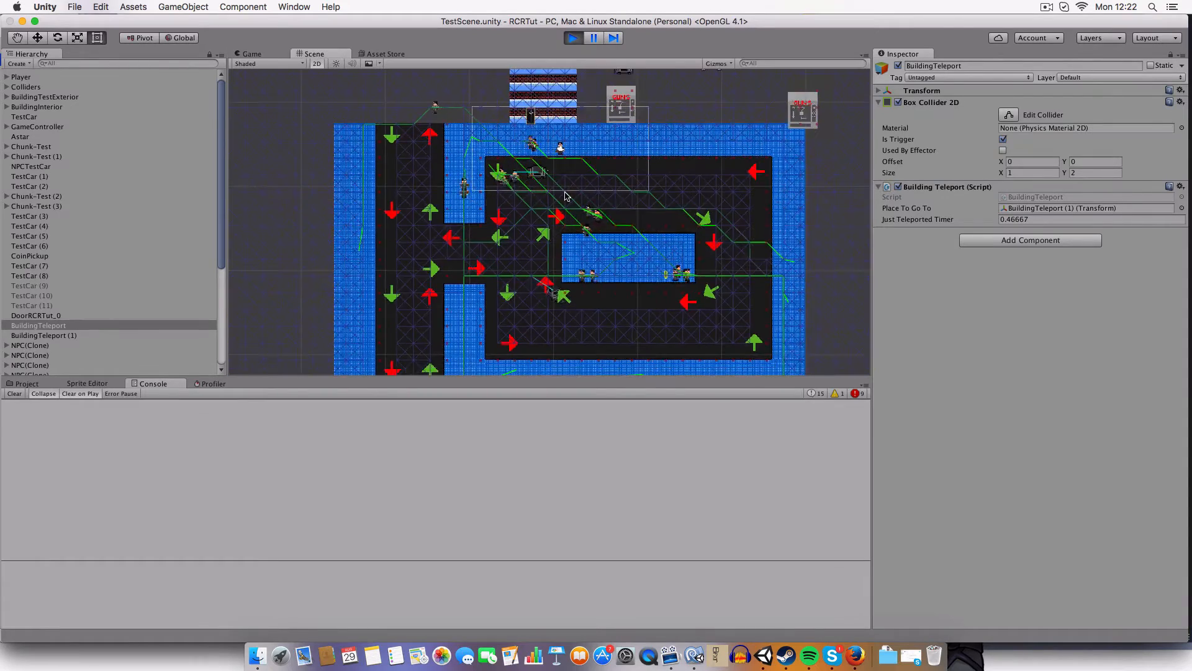
middle_drag(564, 193, 471, 191)
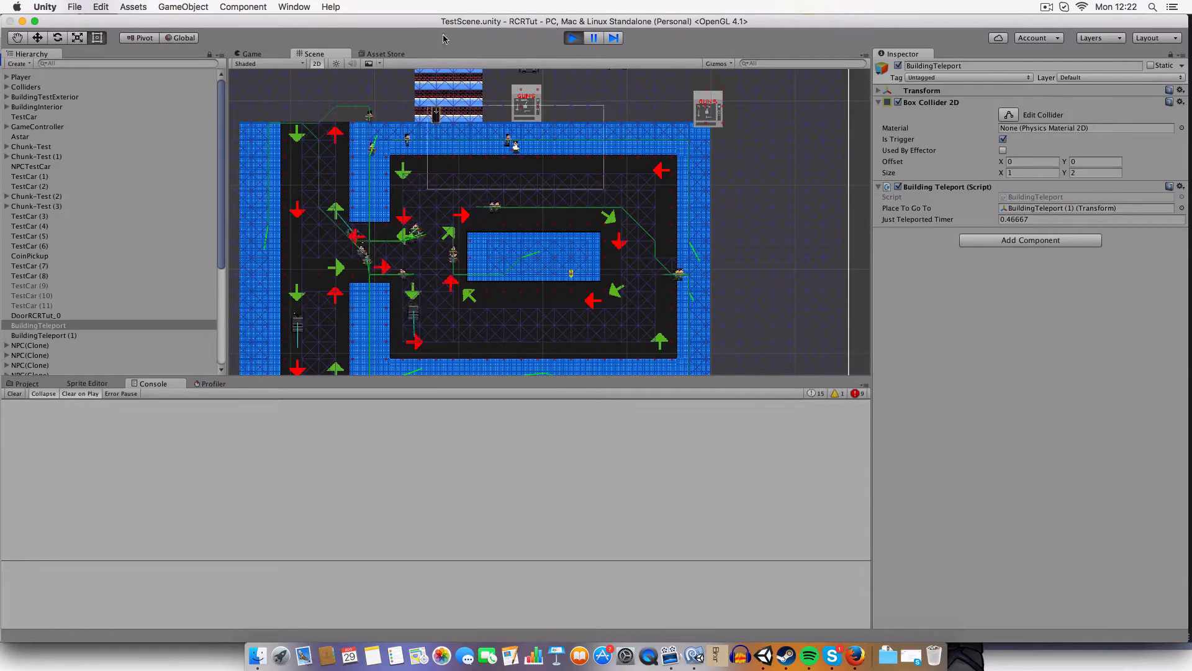
Return to the Game view and walk the player along the pavement back into the brick building.
click(286, 54)
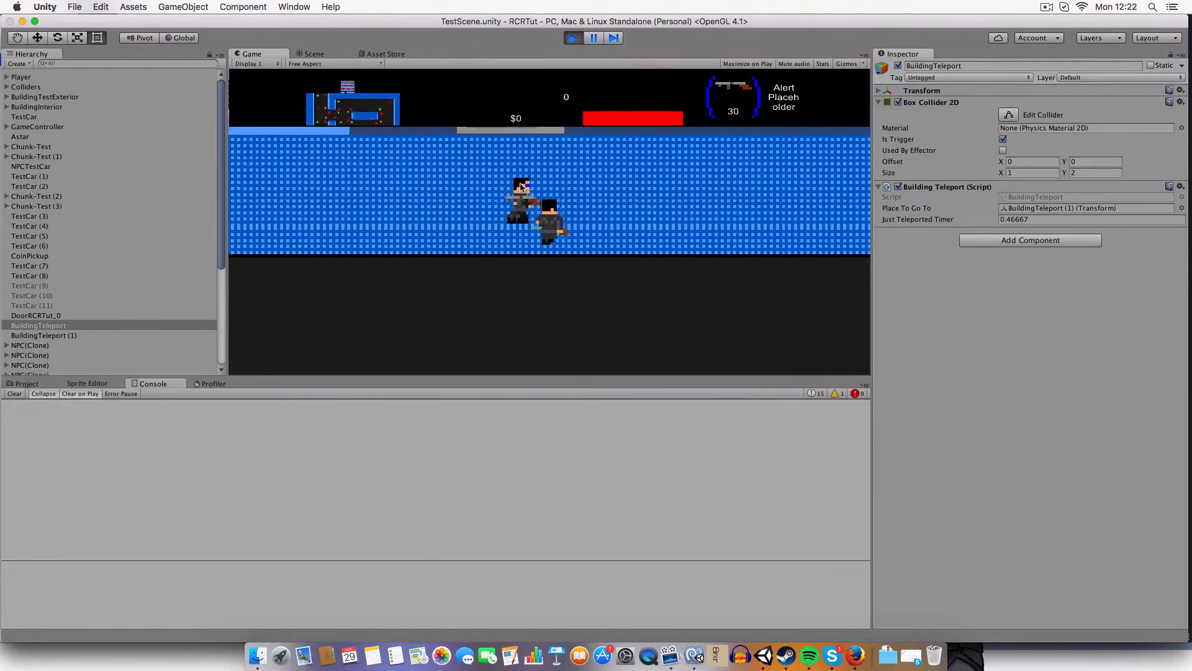
key(w)
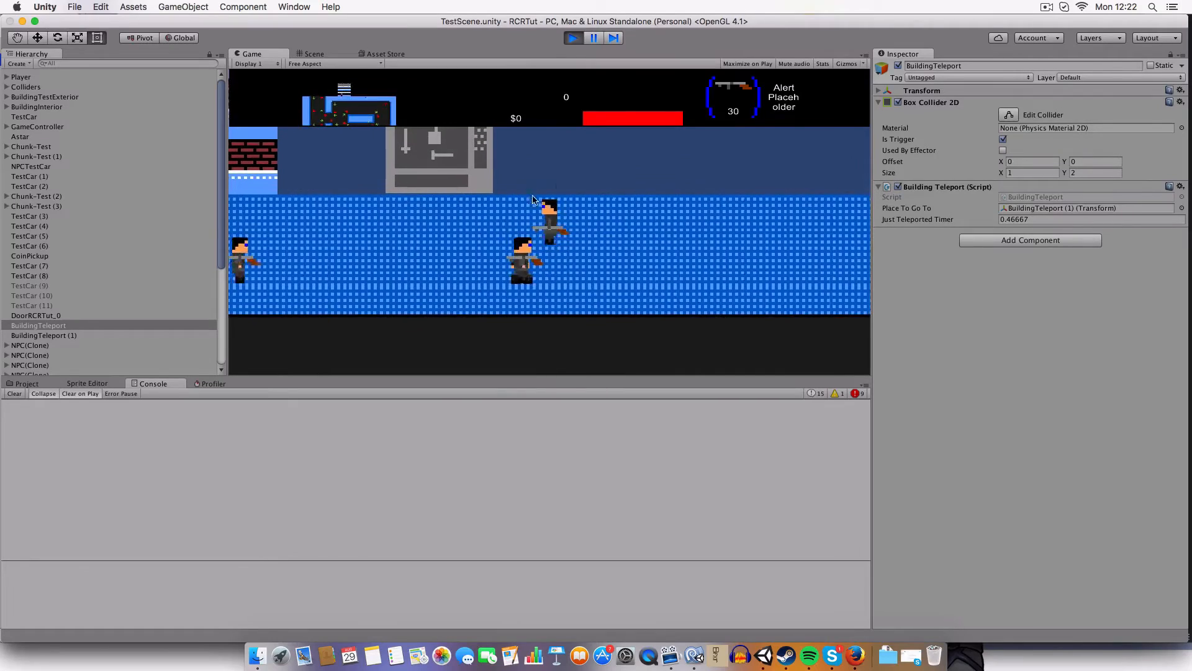
key(a)
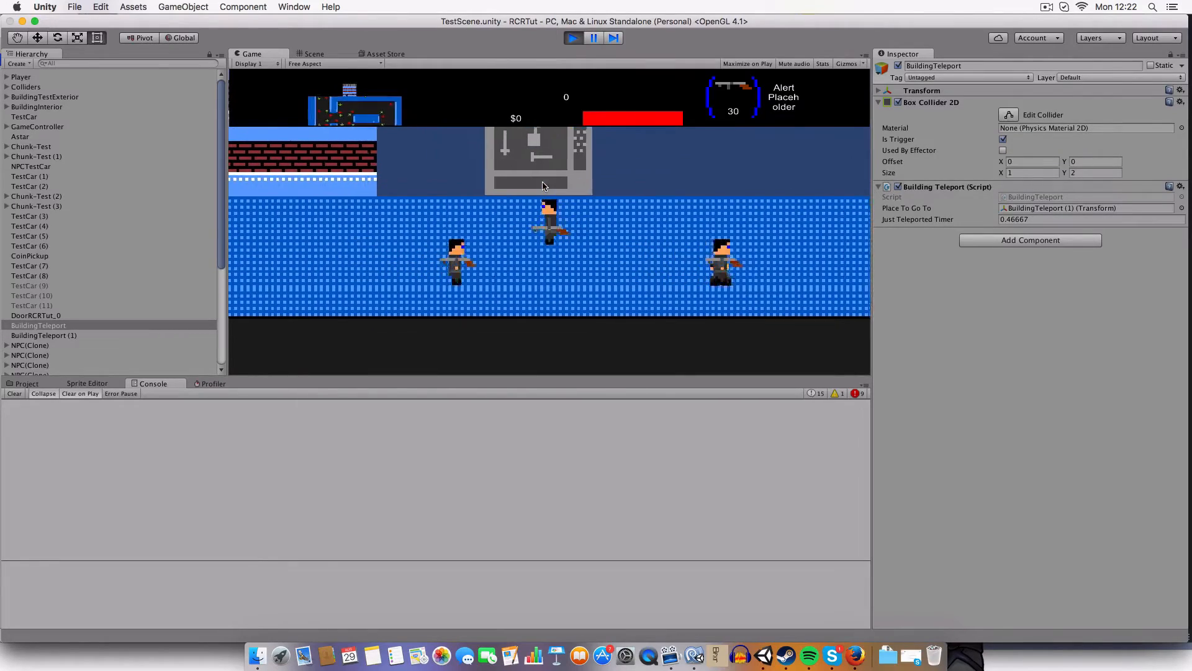
key(s)
key(w)
key(a)
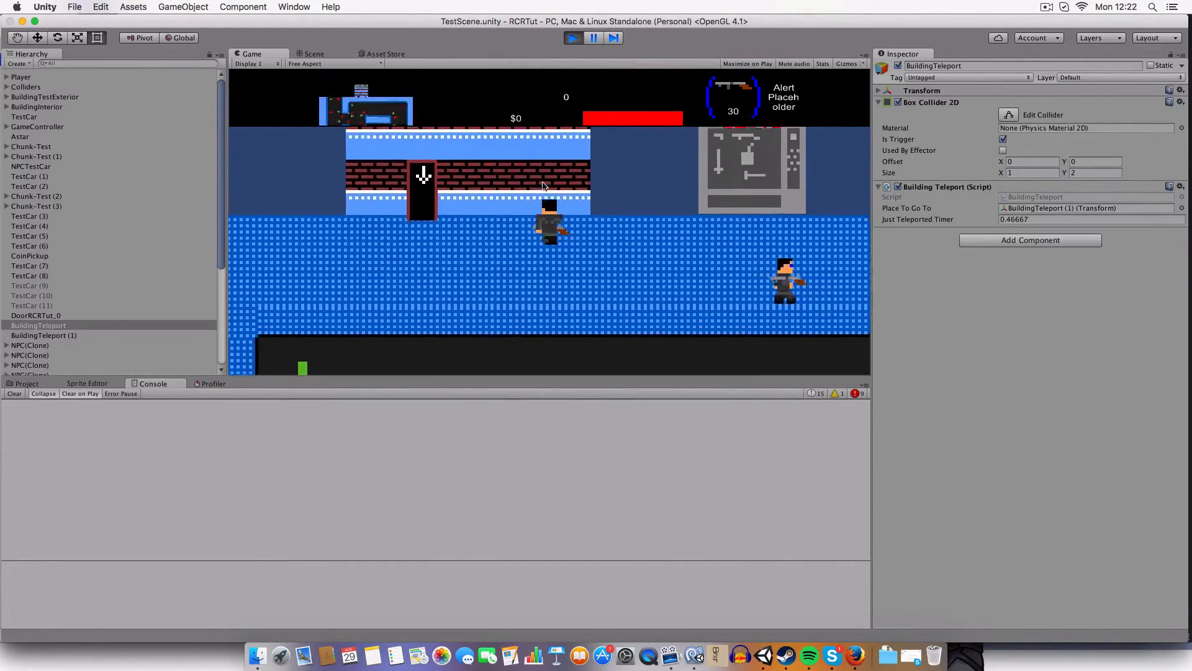
key(w)
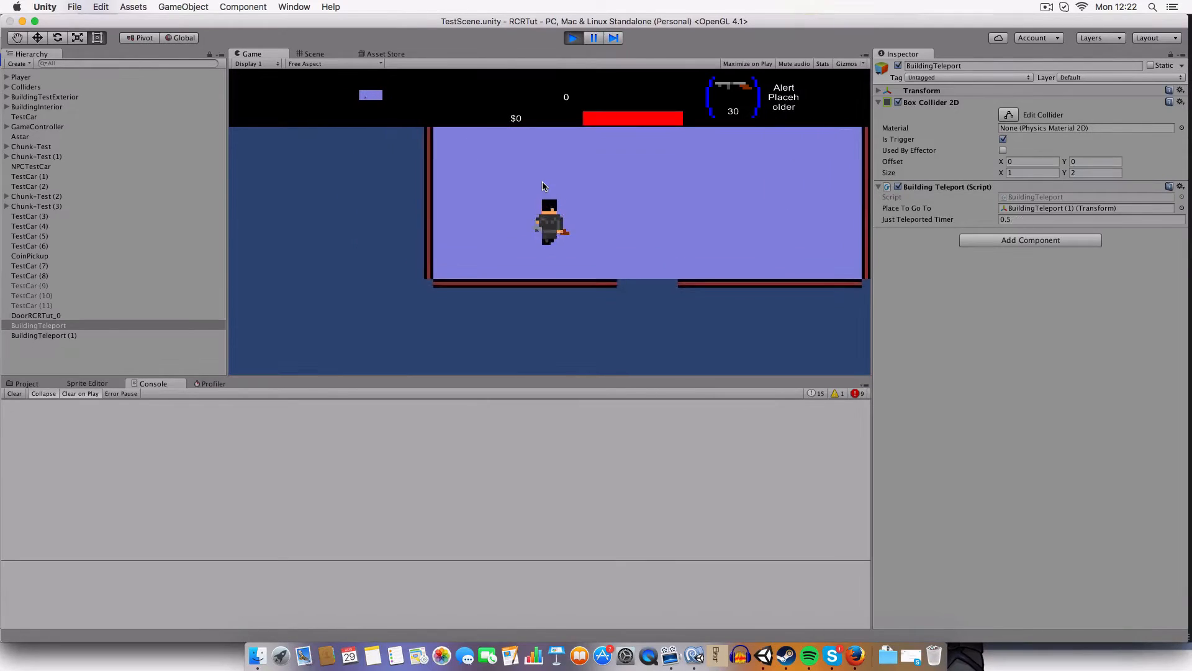
Walk the player out of the building and along the pavement away from its door.
key(d)
key(s)
key(s)
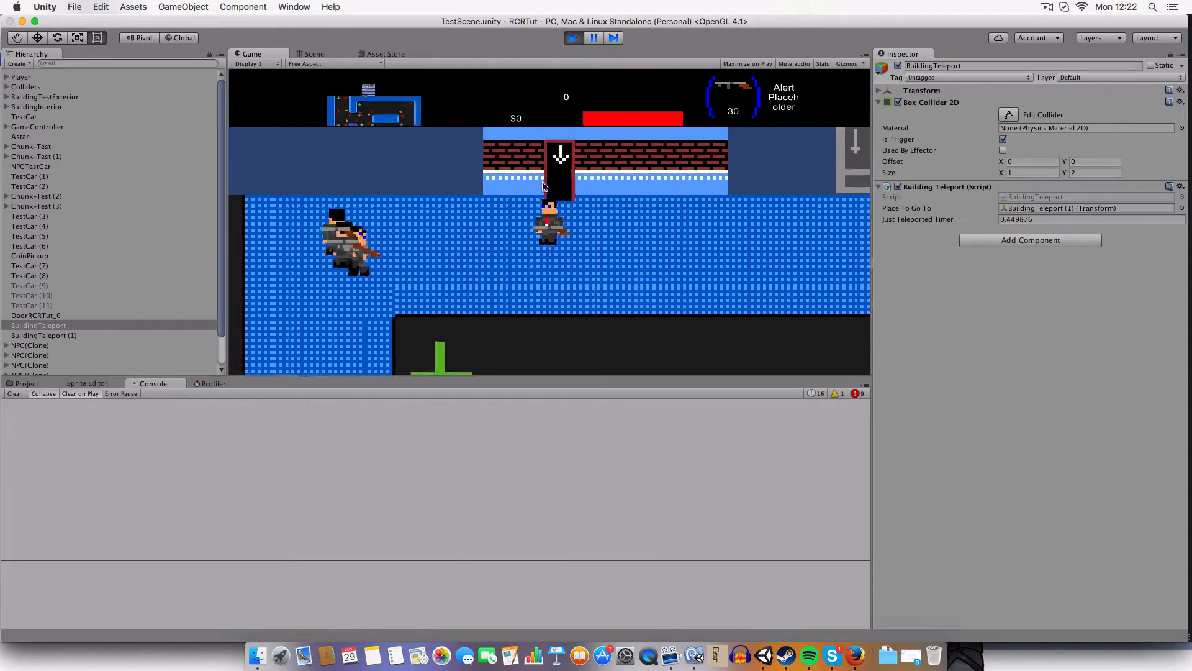
key(a)
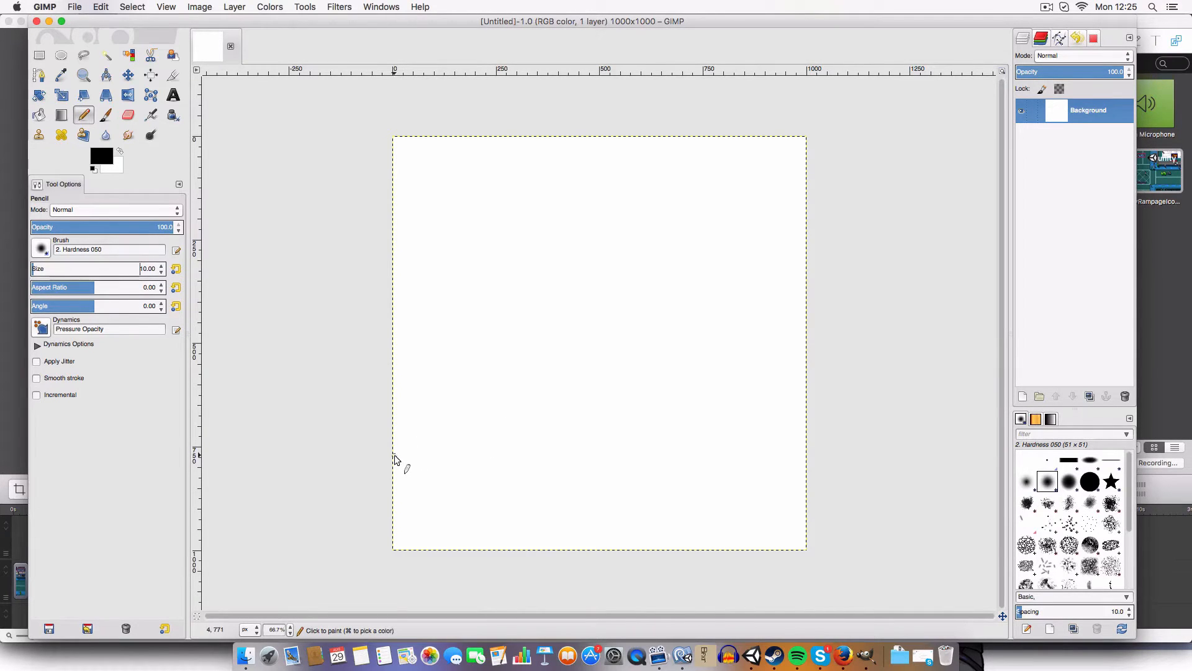
Pencil a black ground line across the lower canvas and a door outline about 95 px wide standing on it.
drag(395, 456, 820, 473)
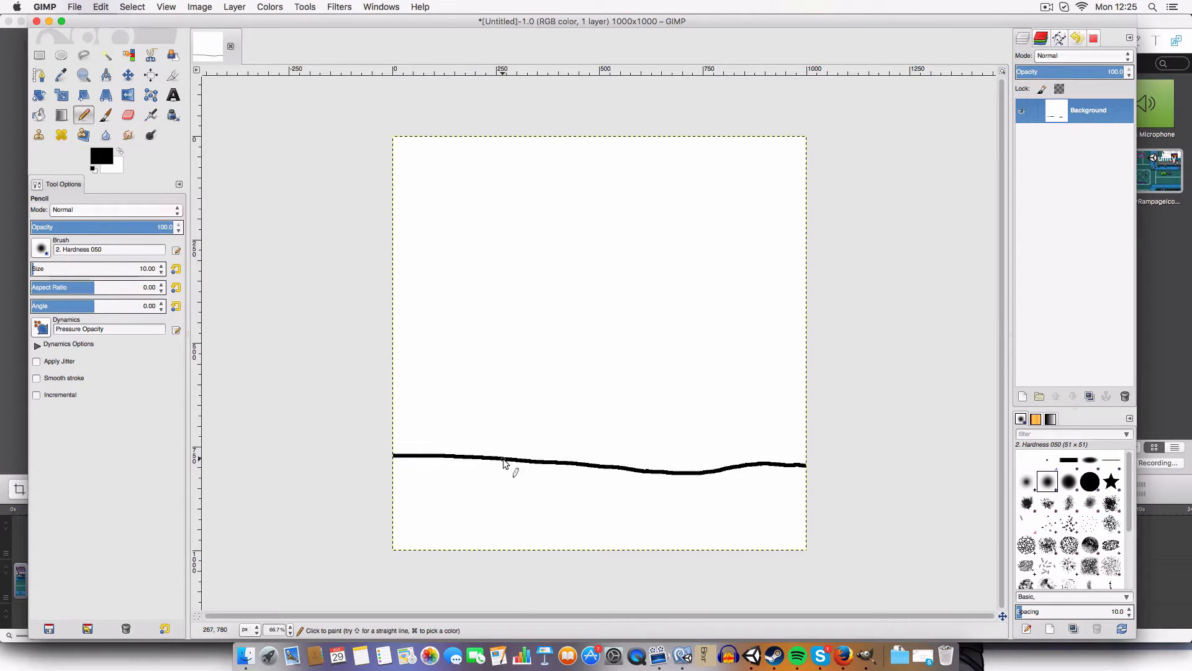
drag(505, 461, 502, 403)
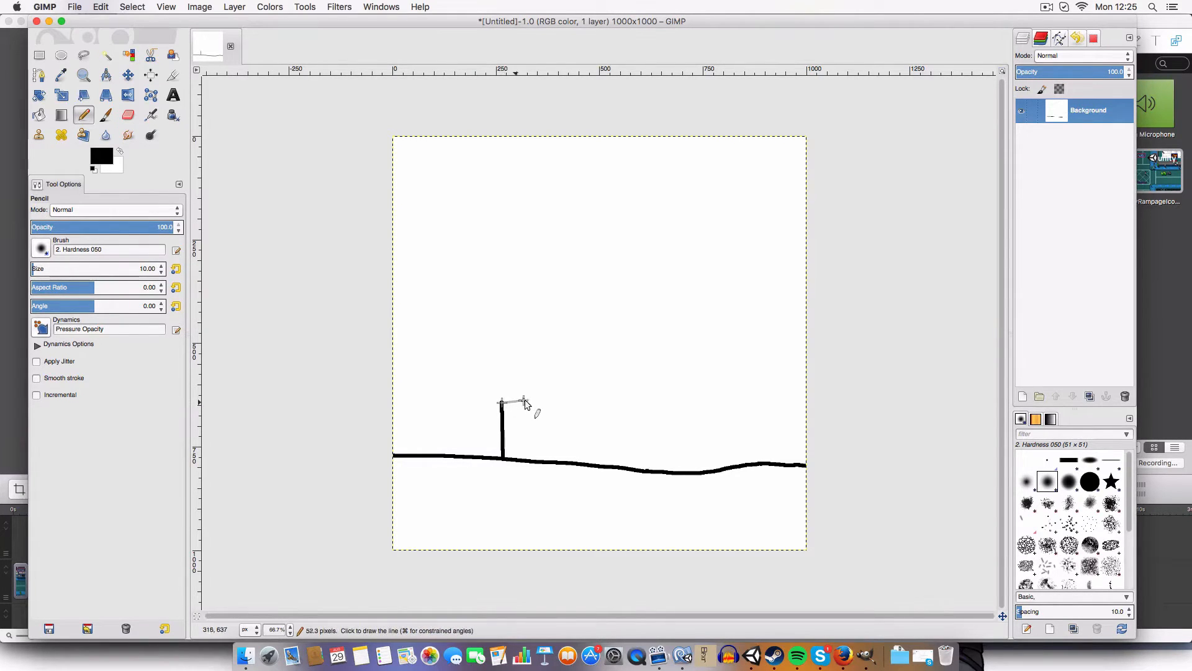
shift+click(541, 401)
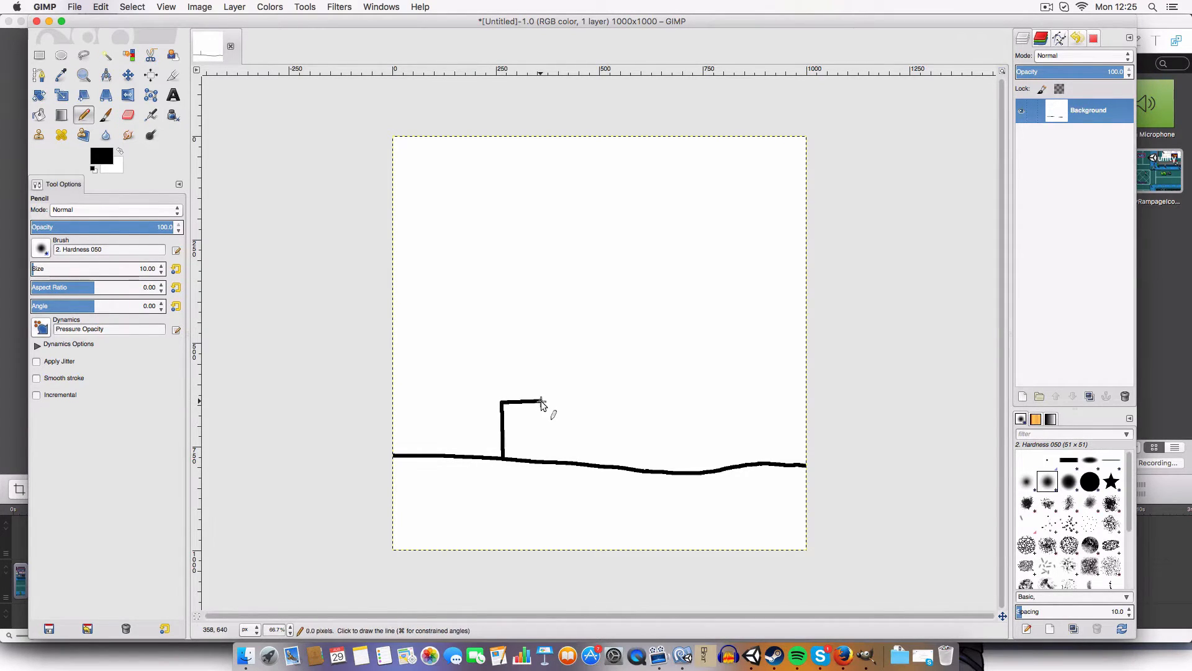
shift+click(541, 461)
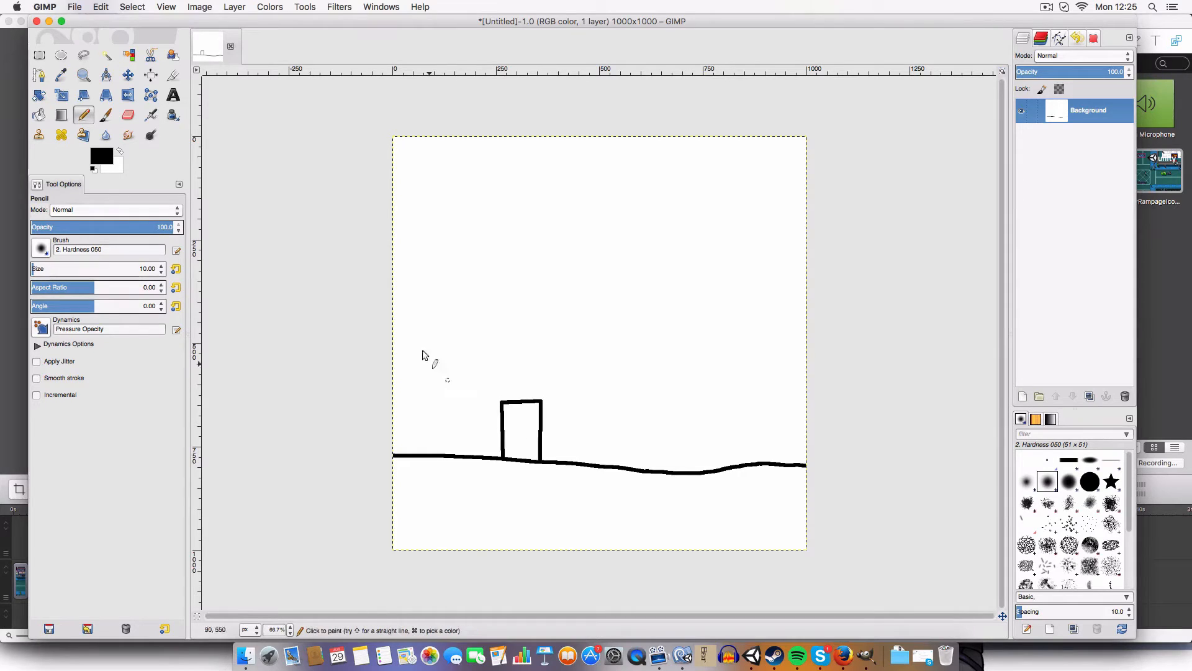
Outline the building around the door with a straight roof line from the canvas edge and a wall down to the ground.
click(393, 302)
shift+click(656, 303)
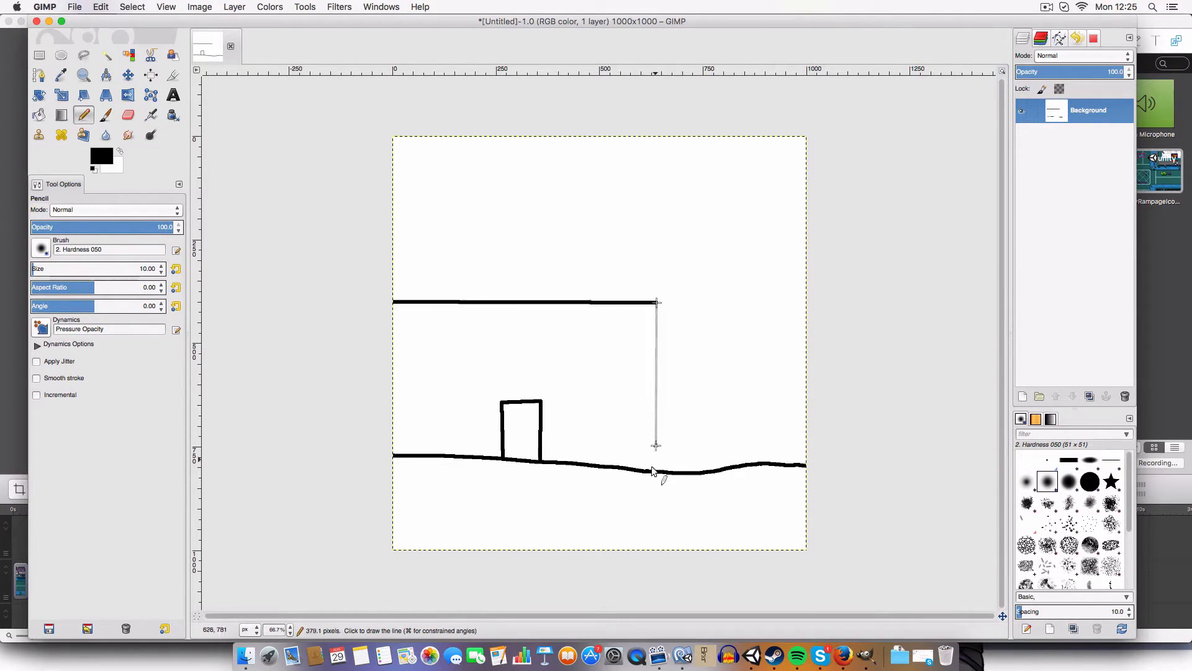
shift+click(652, 470)
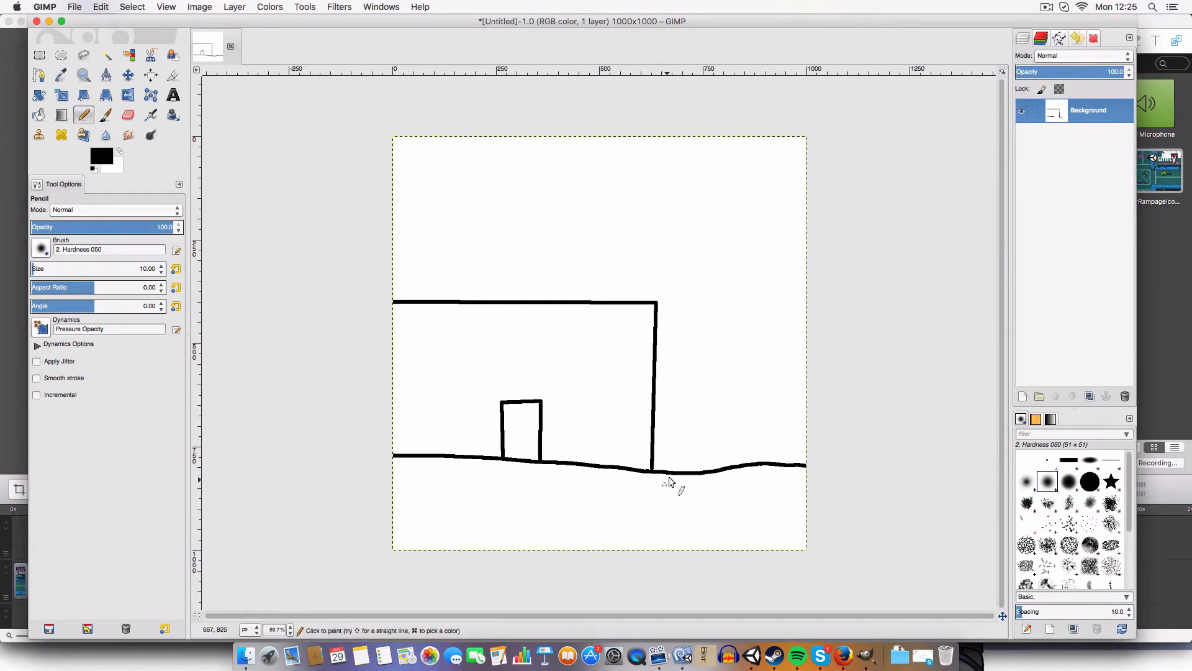
Switch to Unity, stop the running game and show the brick building in the Scene view.
click(751, 655)
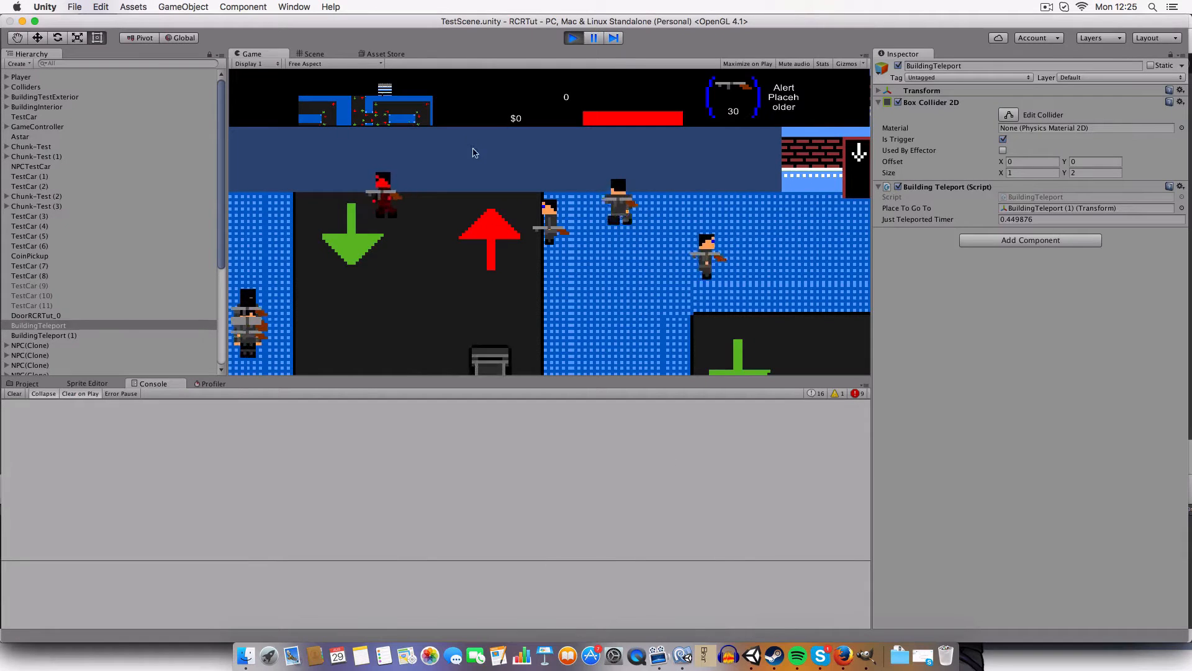
click(573, 38)
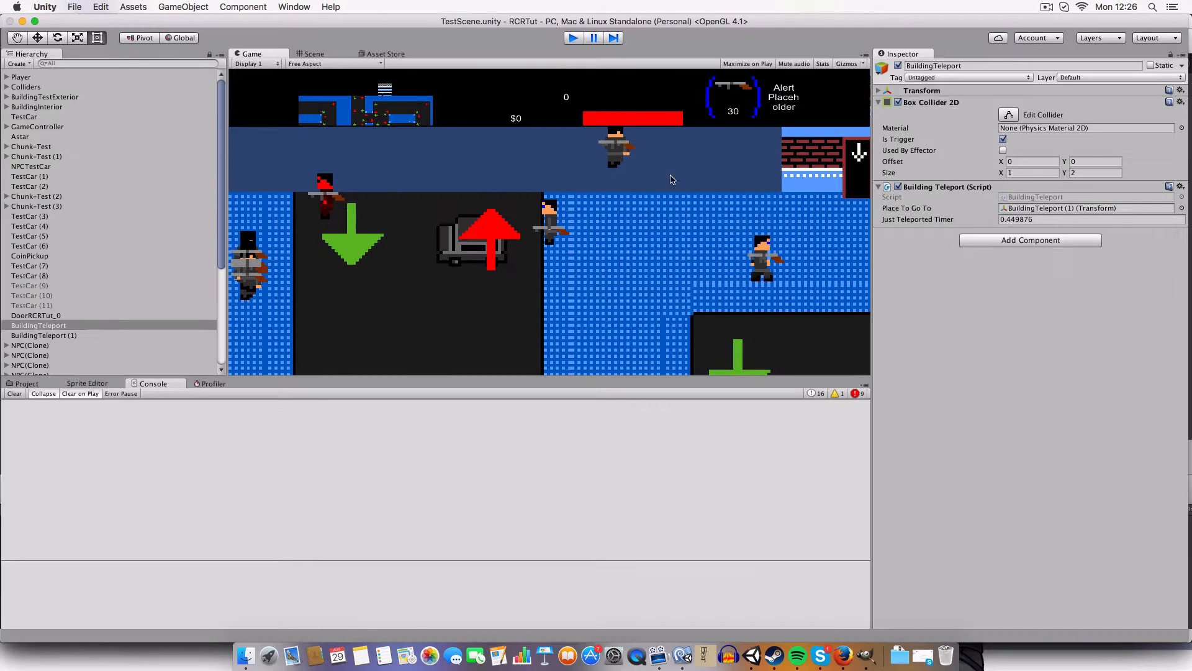
middle_drag(525, 119, 588, 210)
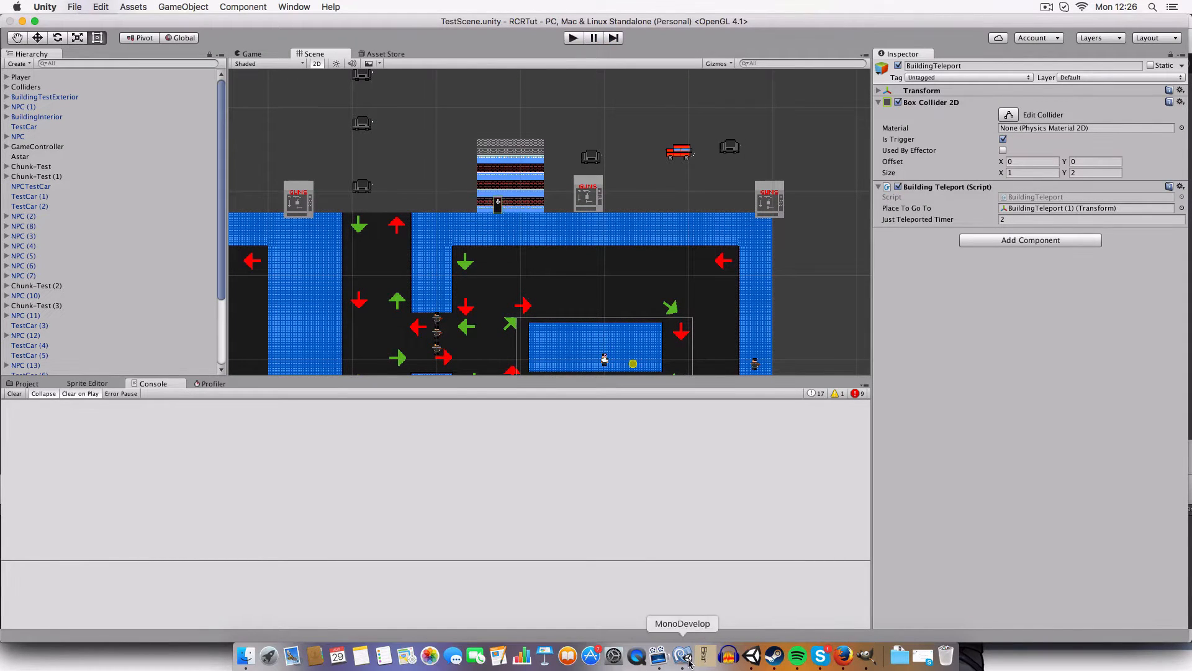
Switch to GIMP and change the foreground colour to green.
click(871, 660)
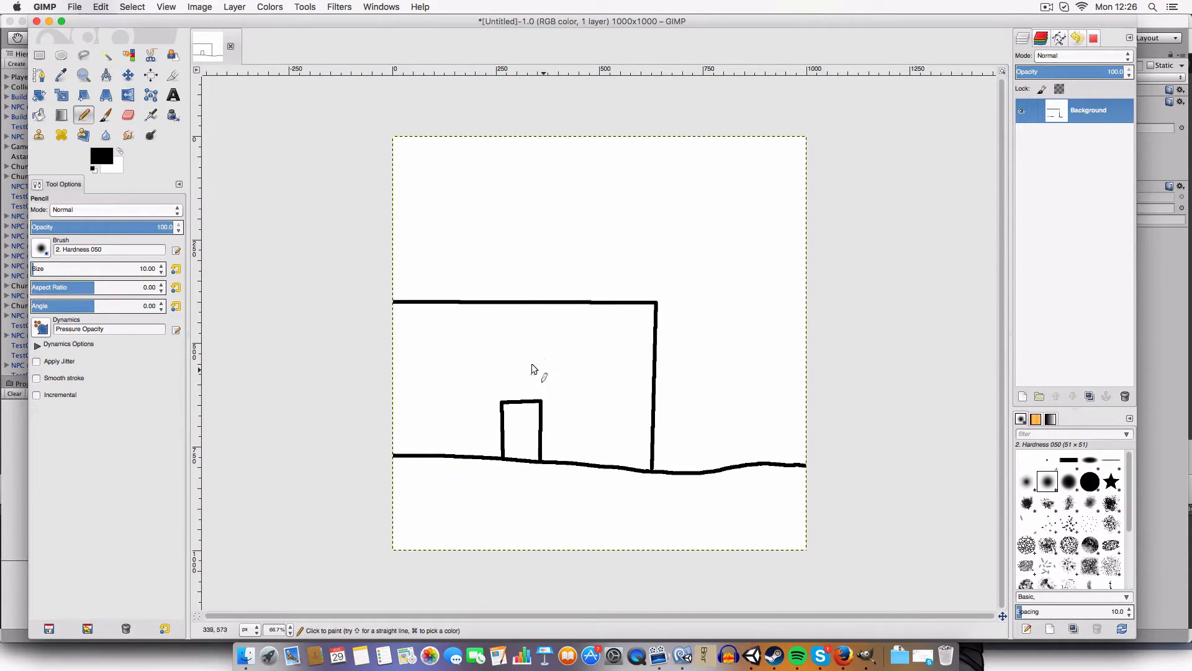
click(104, 158)
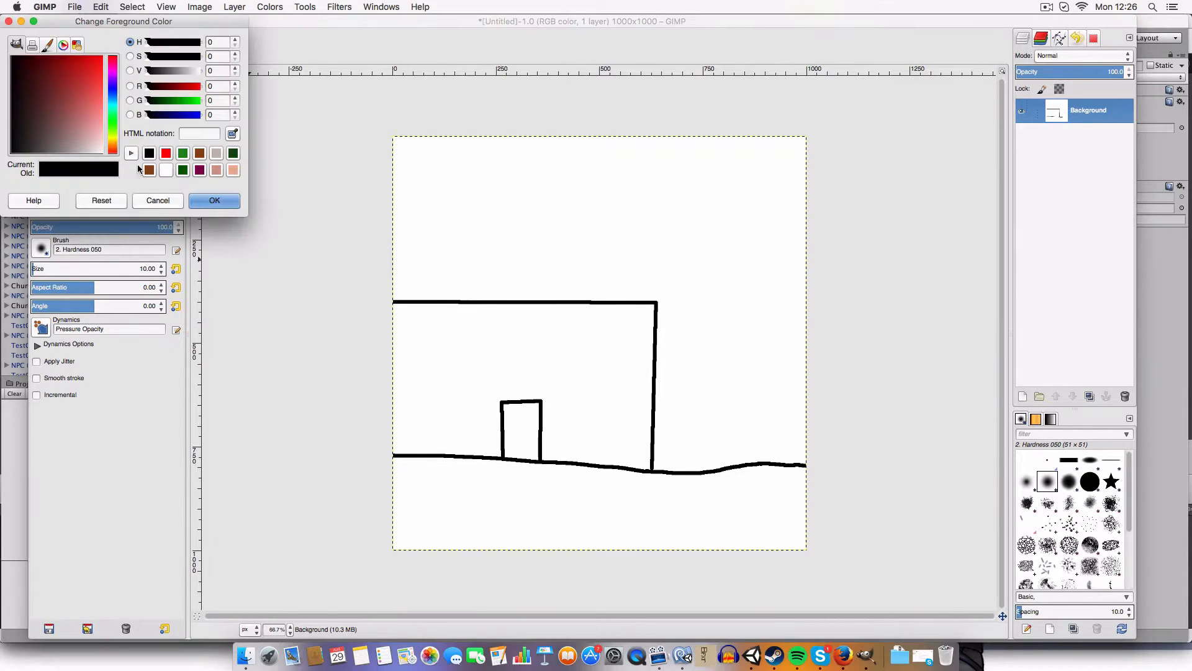
drag(167, 107, 200, 103)
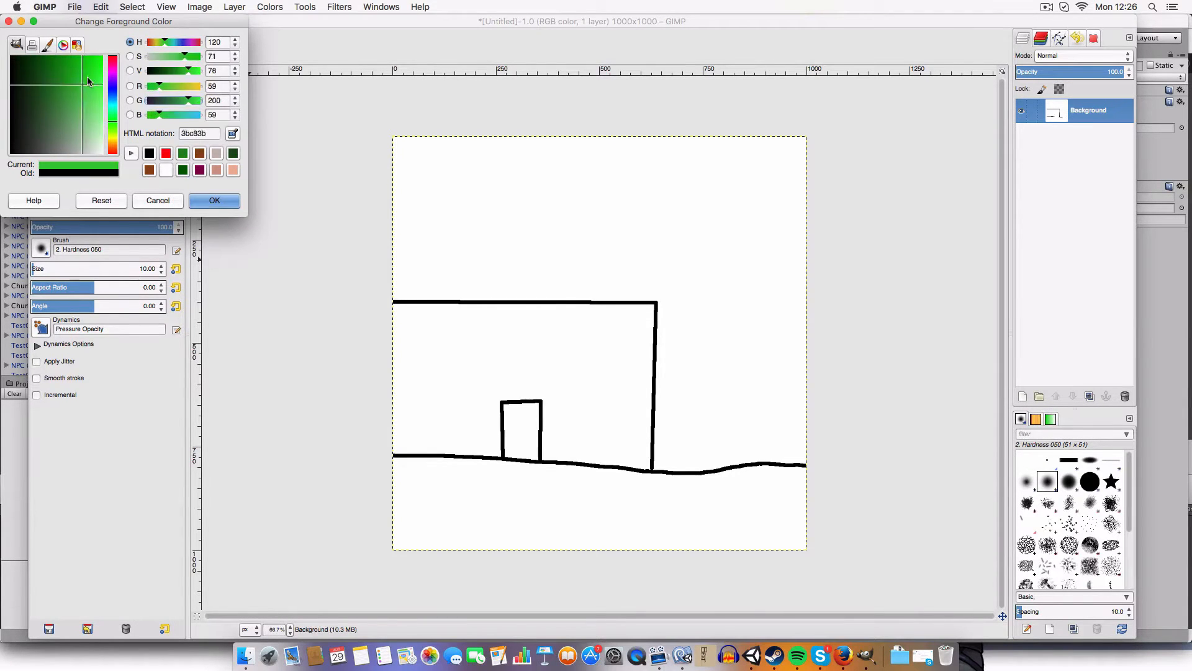
click(215, 200)
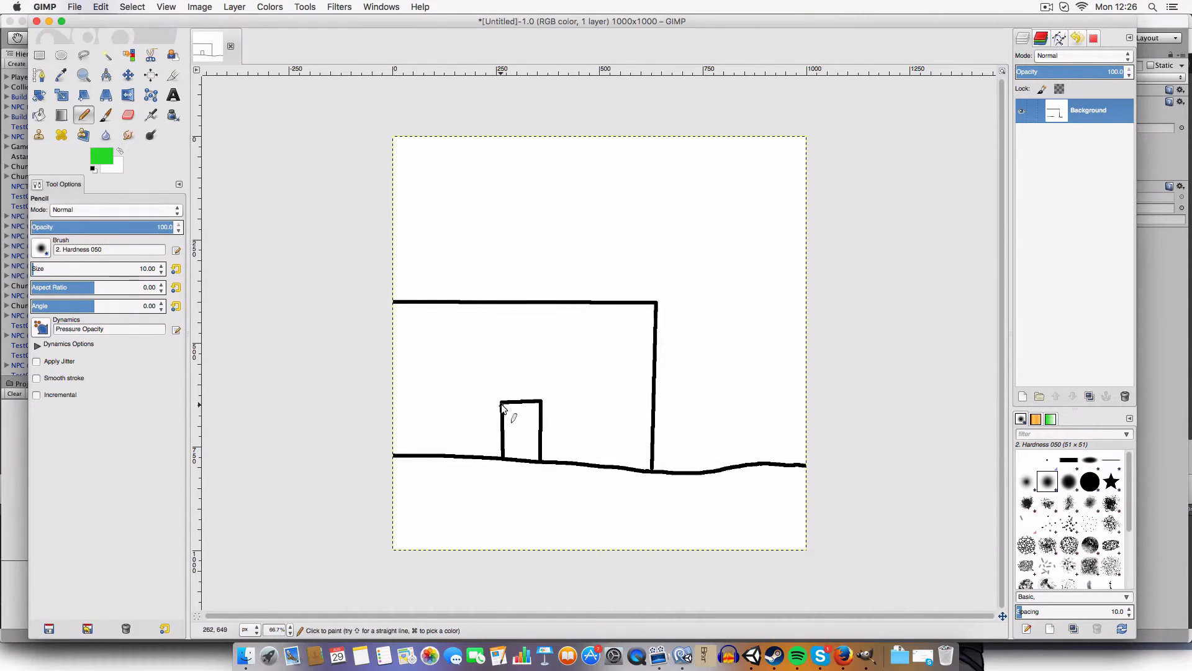
Trace all four sides of the door with straight green pencil lines.
shift+click(503, 458)
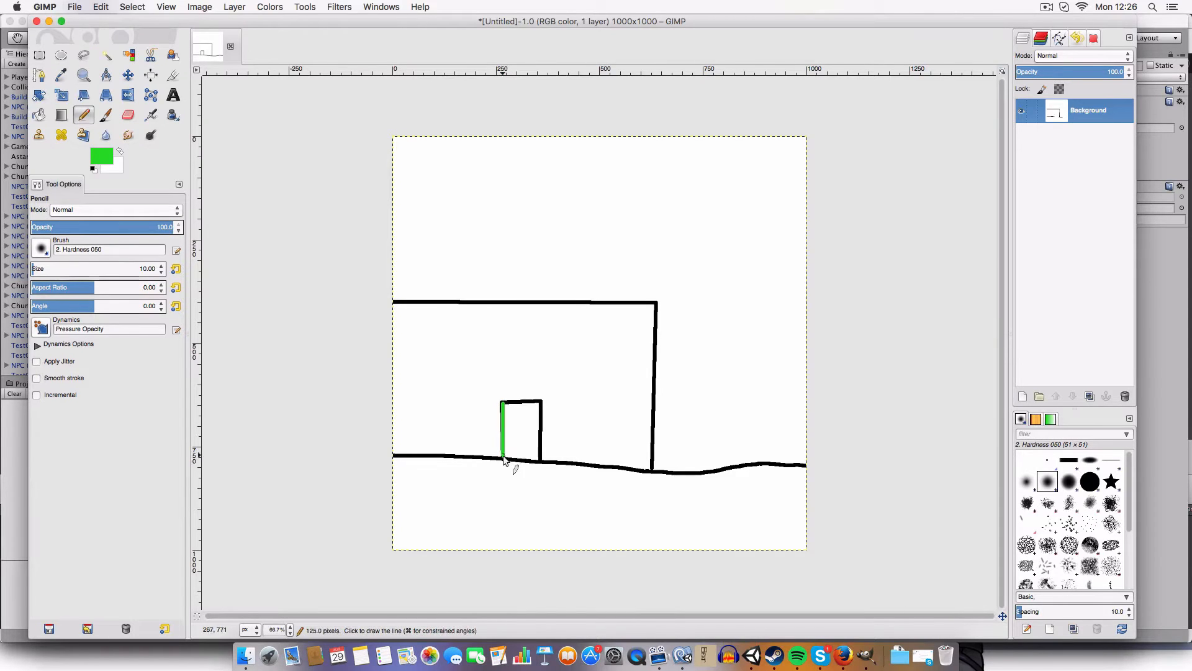
shift+click(539, 460)
shift+click(541, 401)
shift+click(502, 401)
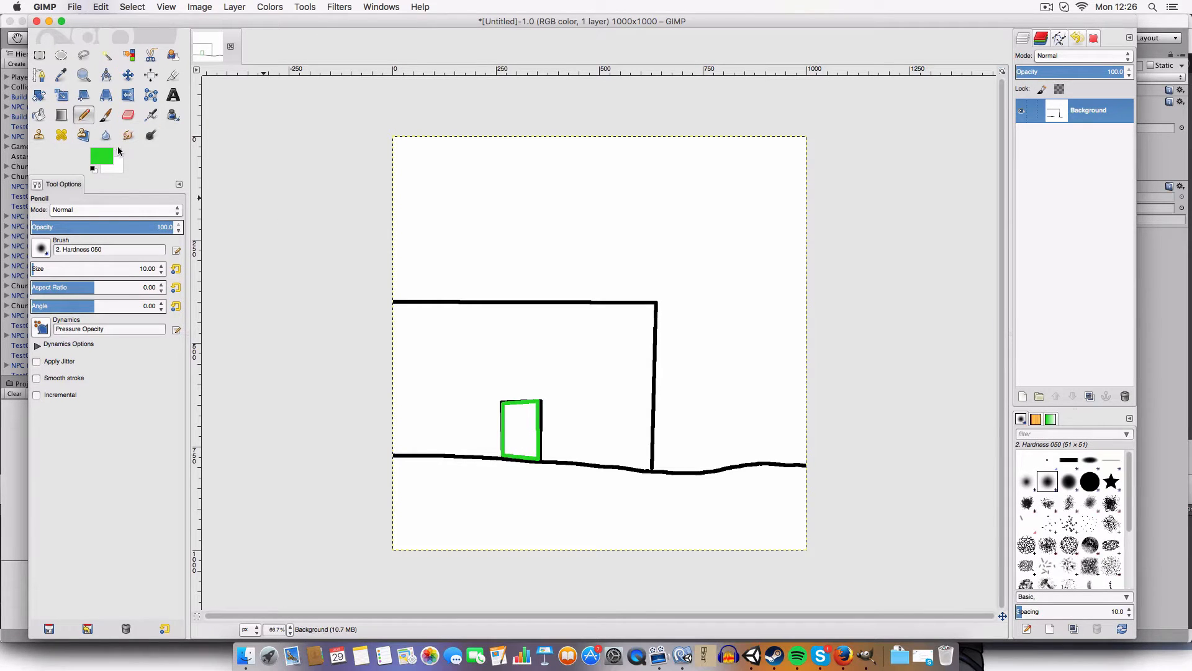
Draw a closed black rectangle about 460 by 290 px in the canvas's upper-right corner and mark an X near its bottom edge.
click(92, 168)
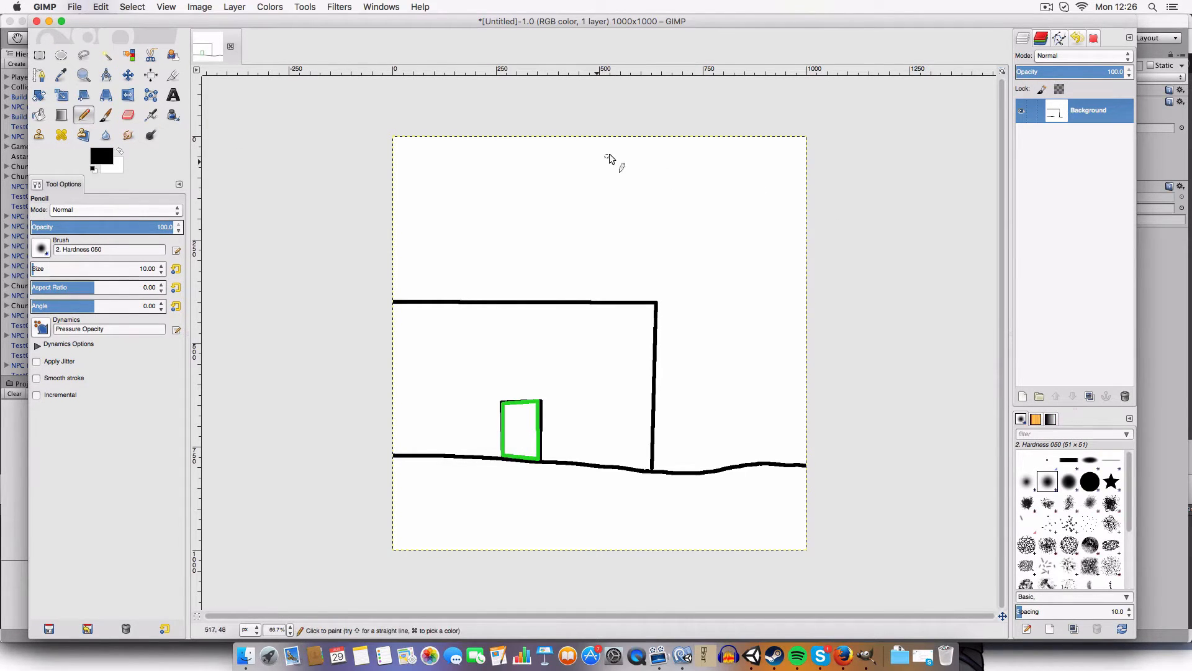
shift+click(613, 256)
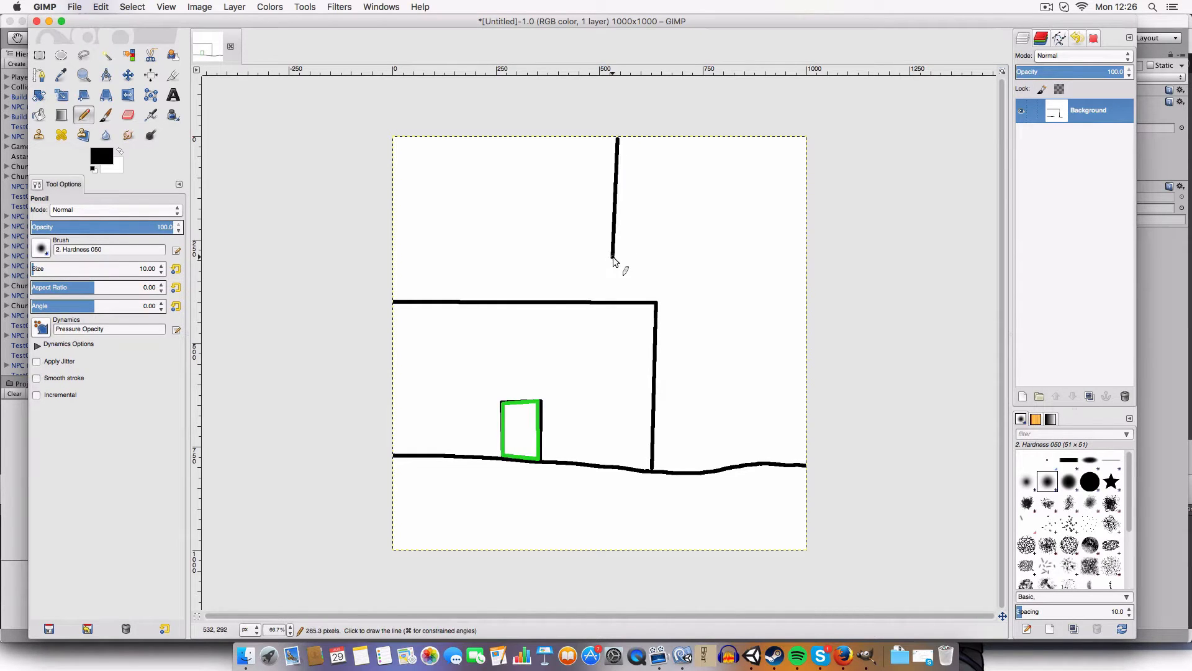
shift+click(807, 262)
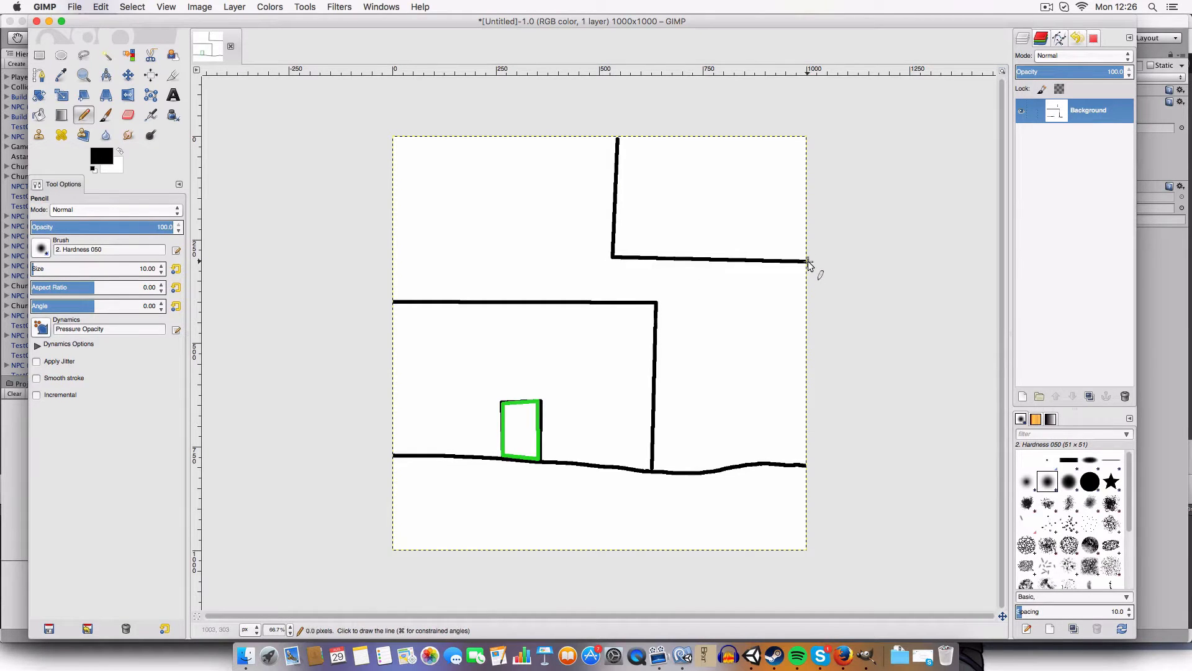
click(619, 143)
shift+click(805, 139)
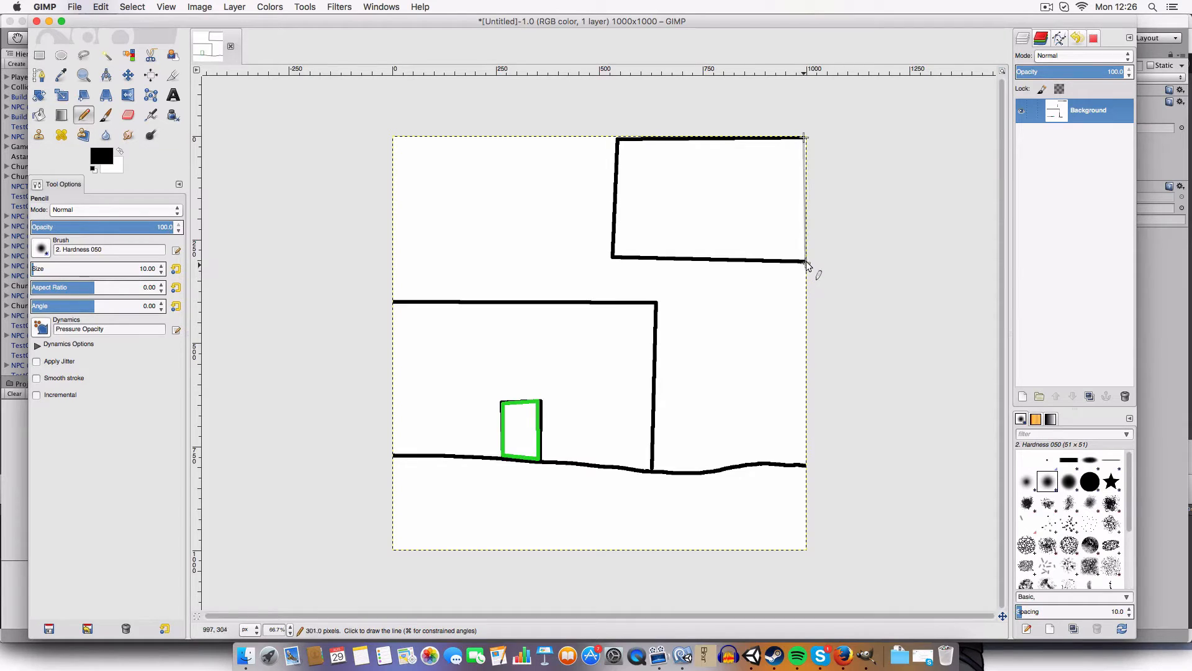
shift+click(807, 262)
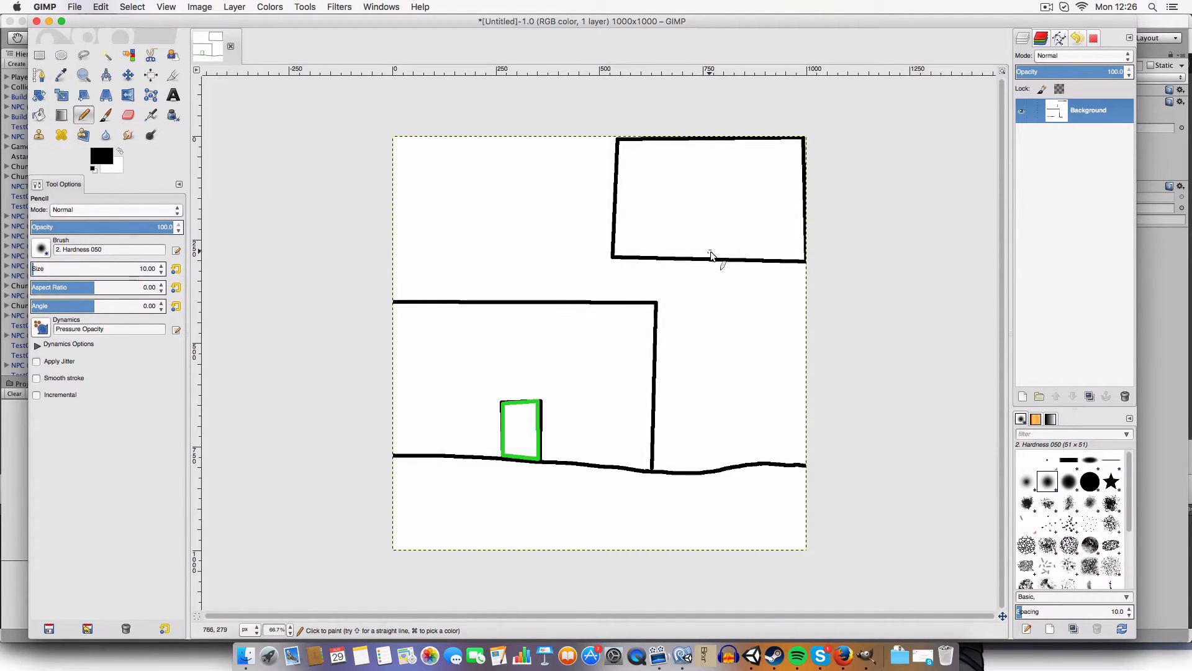
mouse_move(699, 227)
mouse_down()
mouse_move(728, 243)
mouse_move(698, 247)
mouse_up()
Sample the door's green and outline a small green rectangle between the X and the upper room's bottom edge with the Pencil.
click(62, 76)
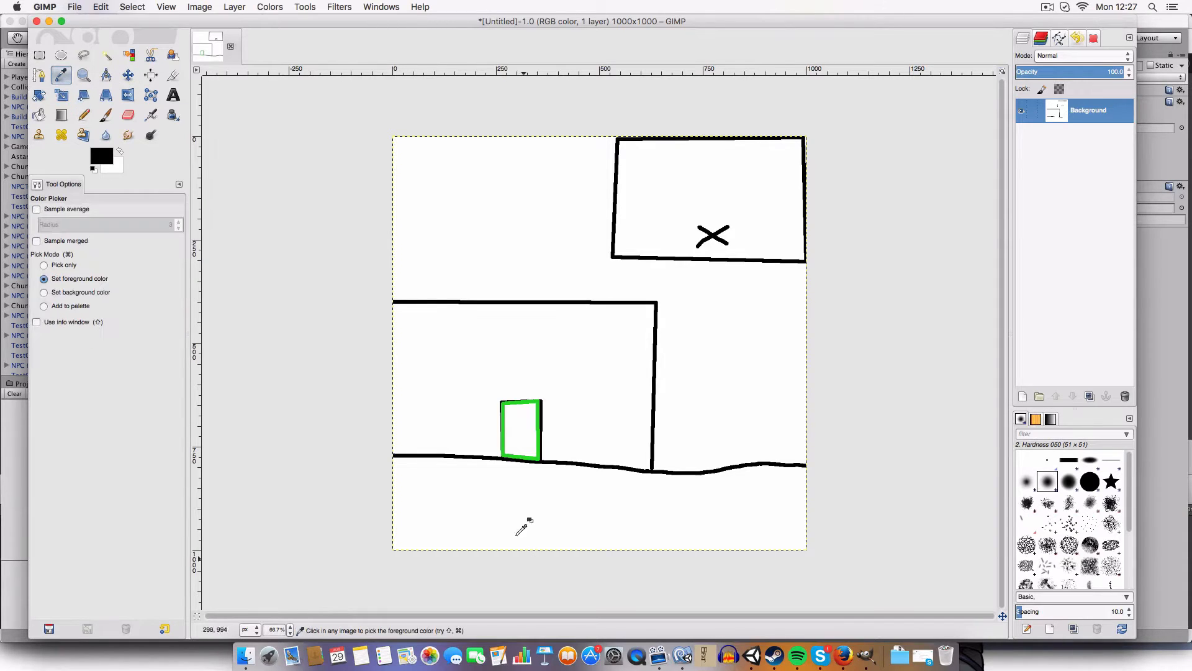
click(515, 457)
click(84, 115)
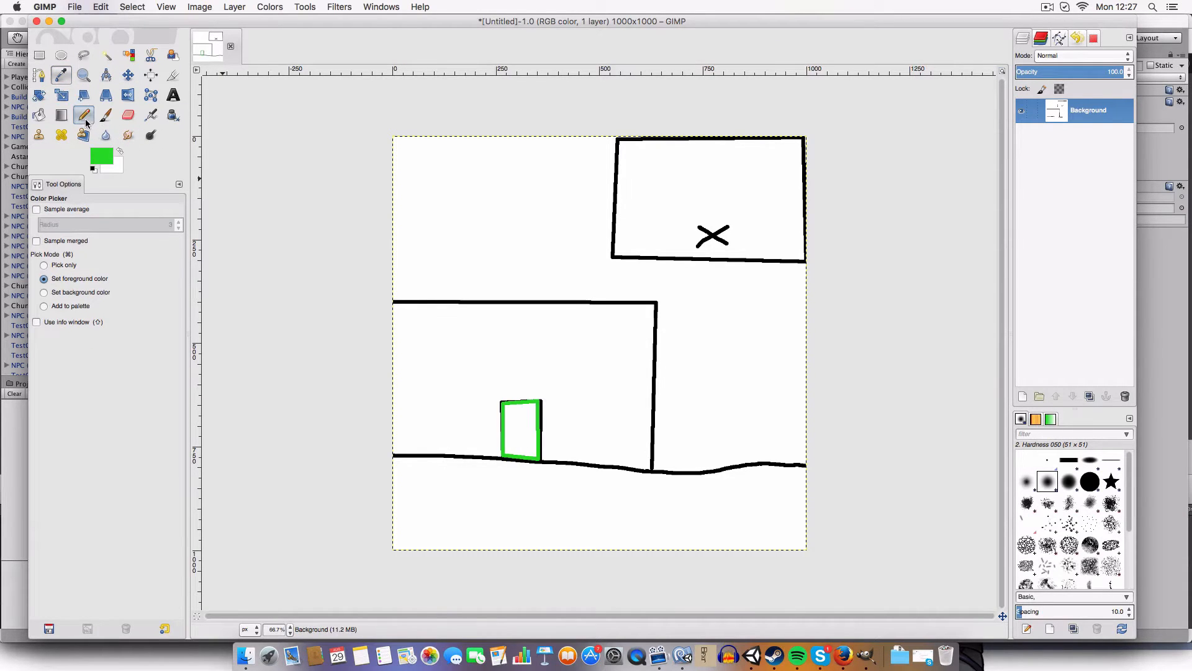
mouse_move(691, 257)
mouse_down()
mouse_move(734, 257)
mouse_move(733, 247)
mouse_up()
shift+click(693, 244)
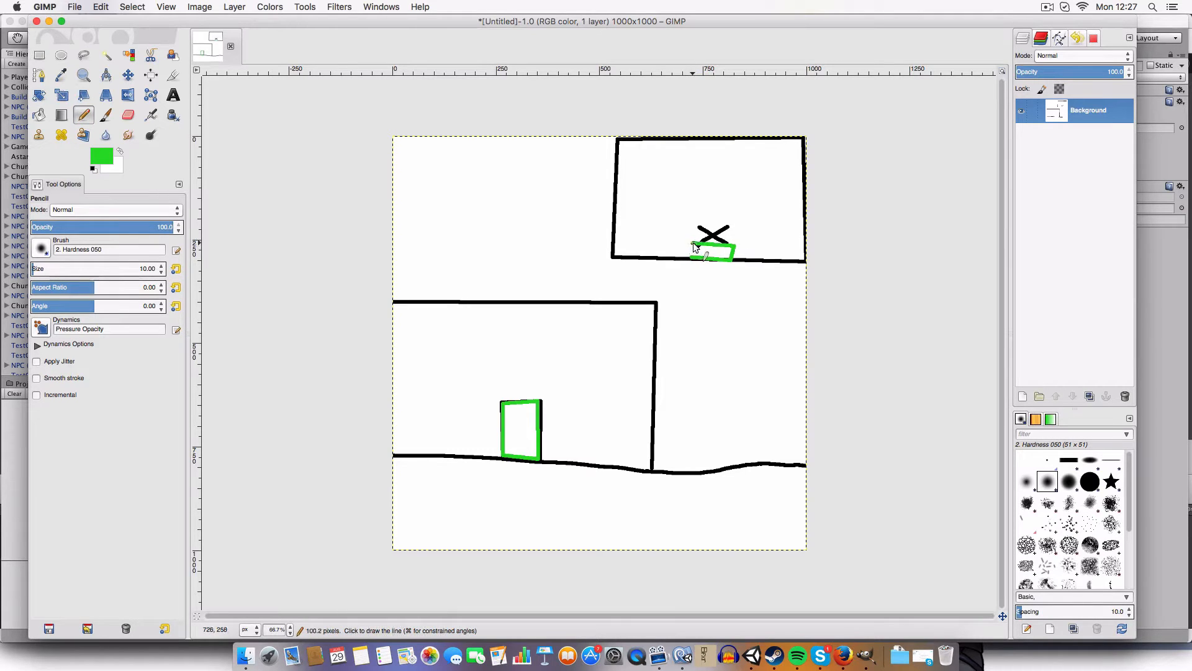
shift+click(691, 256)
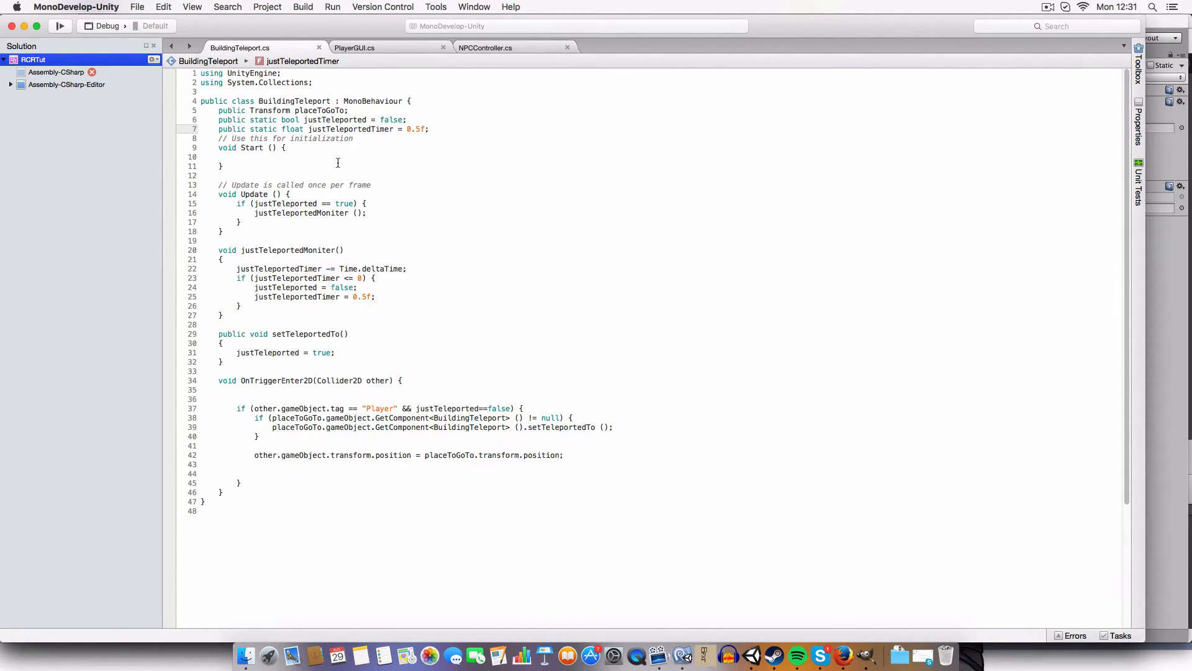
Examine the declarations of placeToGoTo, justTeleported and justTeleportedTimer in BuildingTeleport.cs, including their static modifiers.
mouse_move(295, 119)
drag(212, 109, 354, 106)
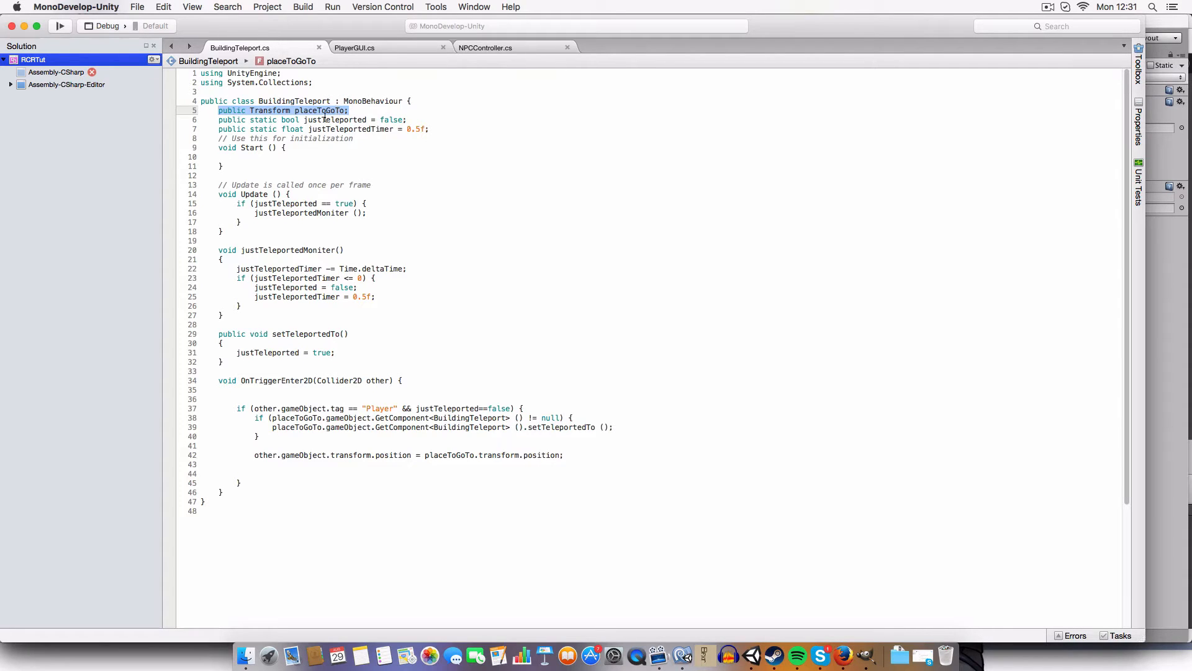
click(218, 120)
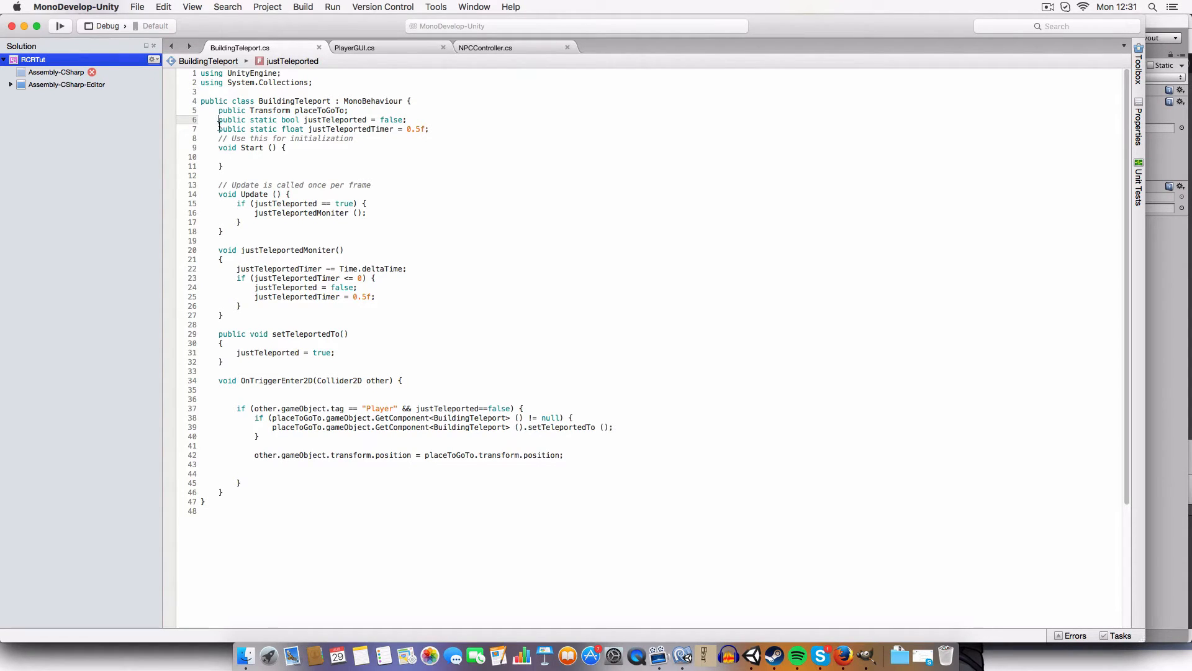
click(218, 129)
mouse_move(250, 121)
mouse_down()
mouse_move(420, 121)
mouse_move(236, 131)
mouse_move(318, 130)
mouse_move(251, 128)
mouse_up()
click(311, 141)
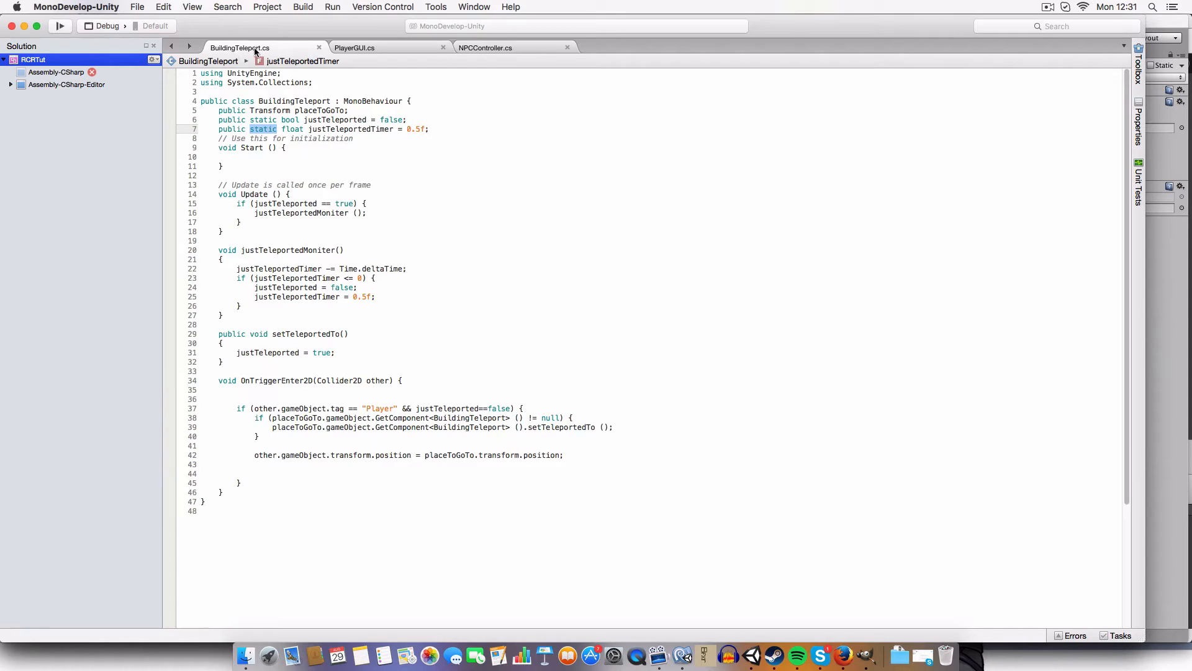
click(363, 146)
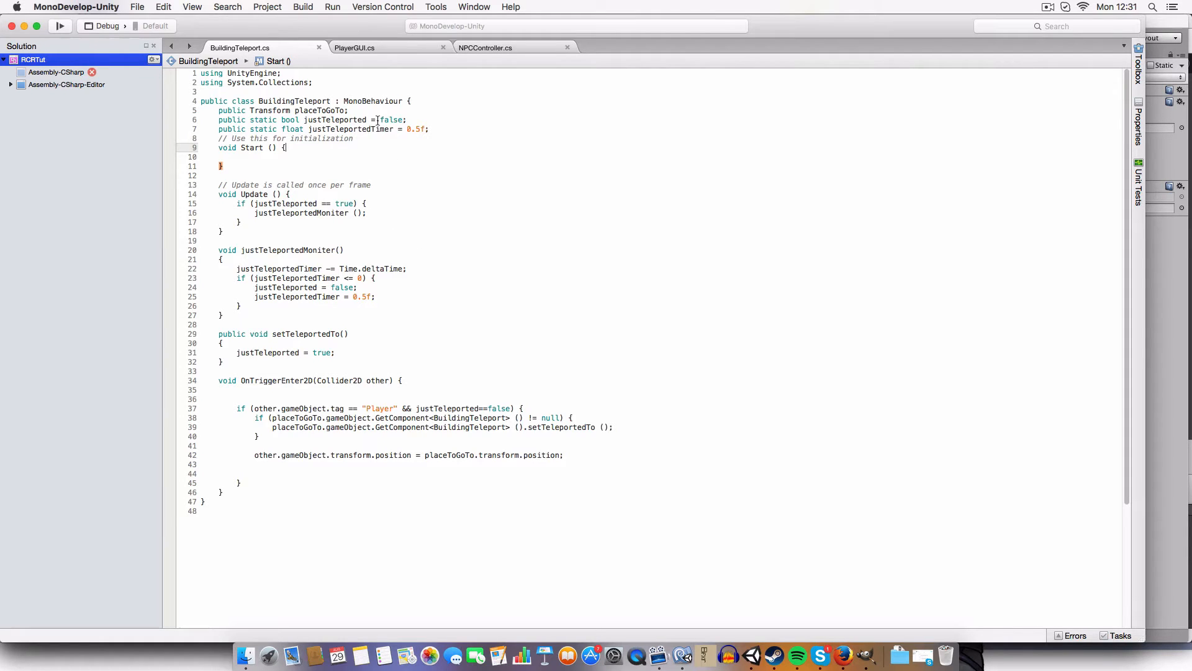
Examine the justTeleported check in Update and the timer countdown and reset lines in justTeleportedMoniter.
click(418, 204)
drag(236, 204, 321, 204)
drag(237, 268, 228, 293)
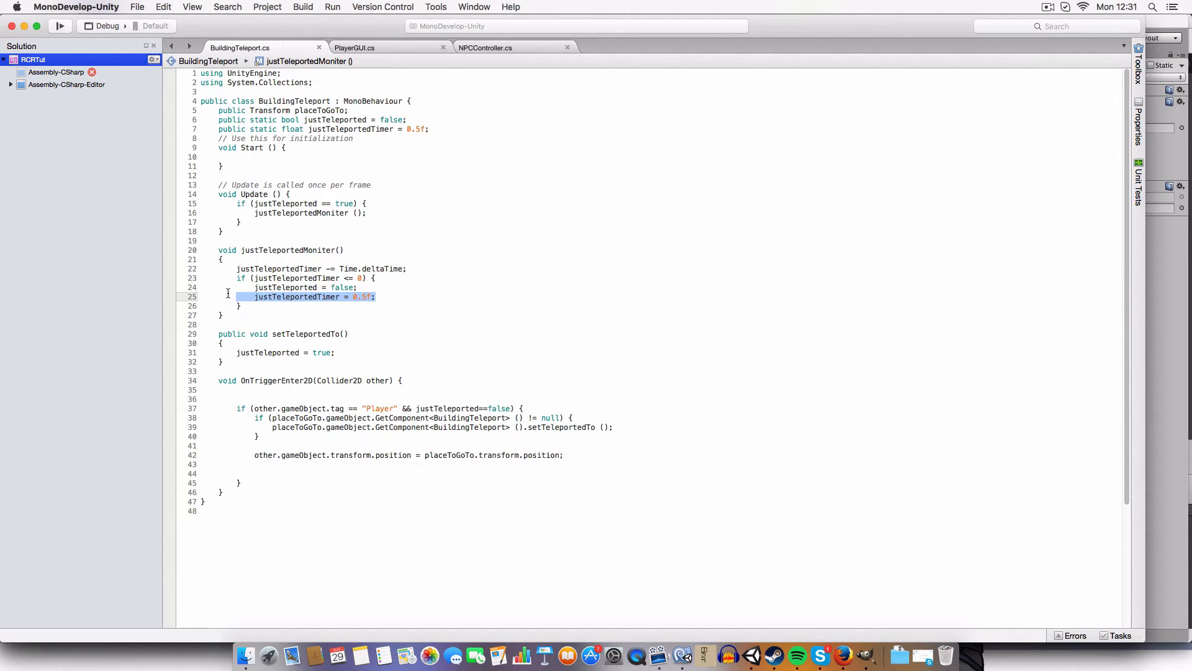
click(241, 306)
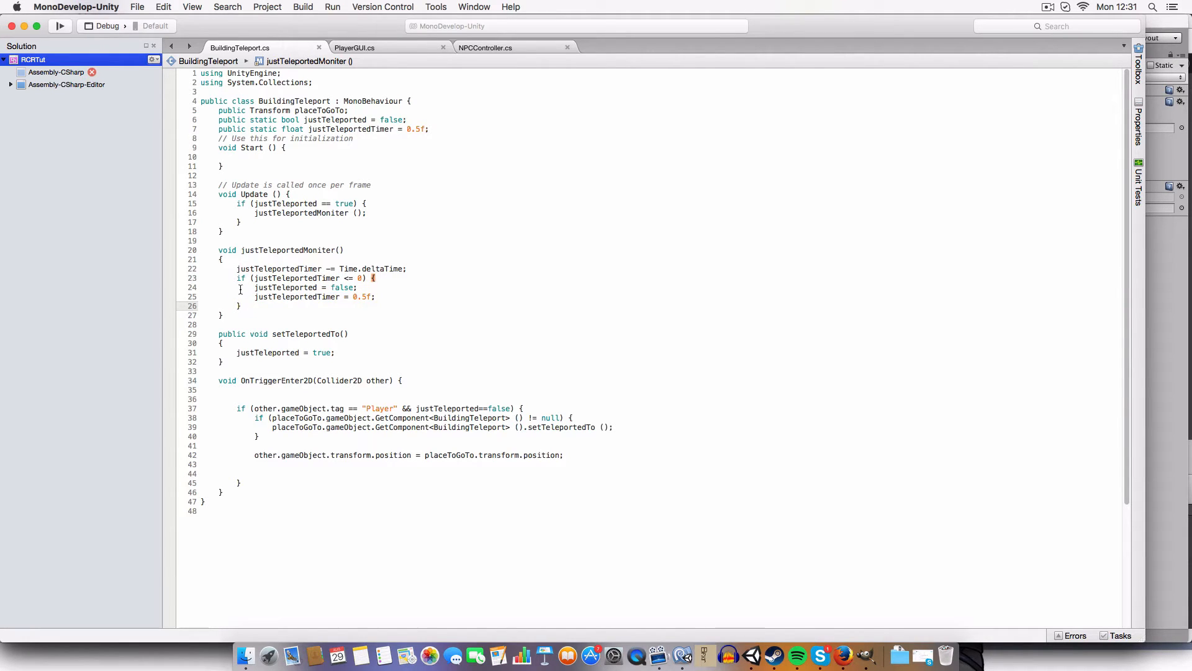
drag(240, 289, 427, 292)
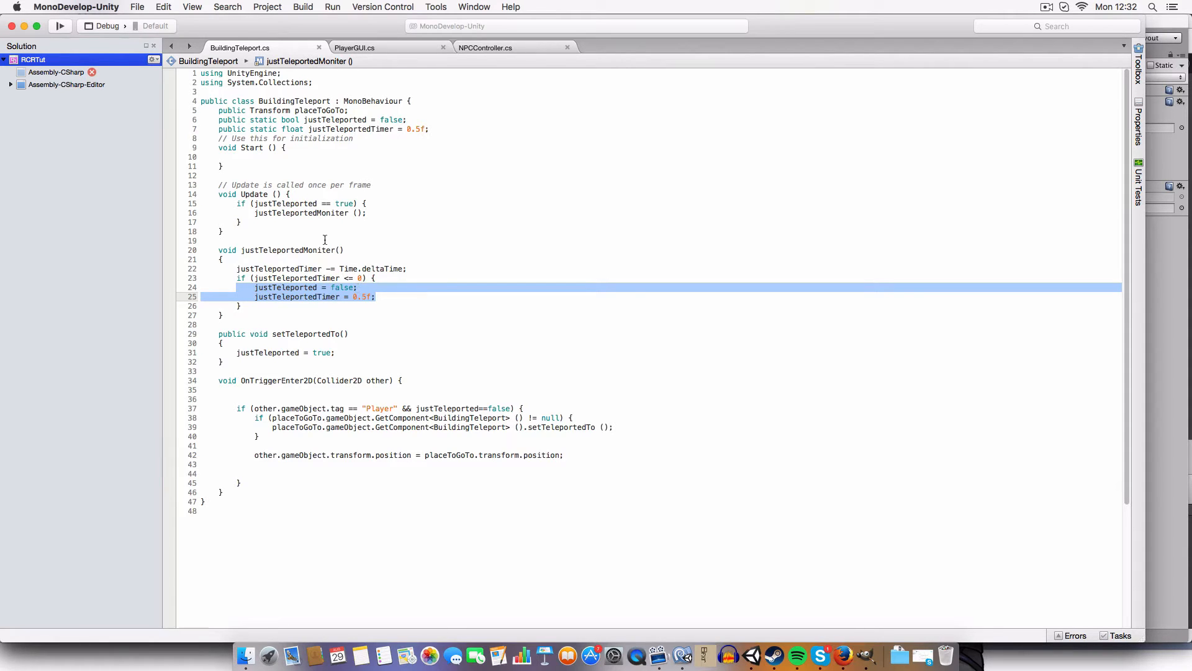
click(357, 313)
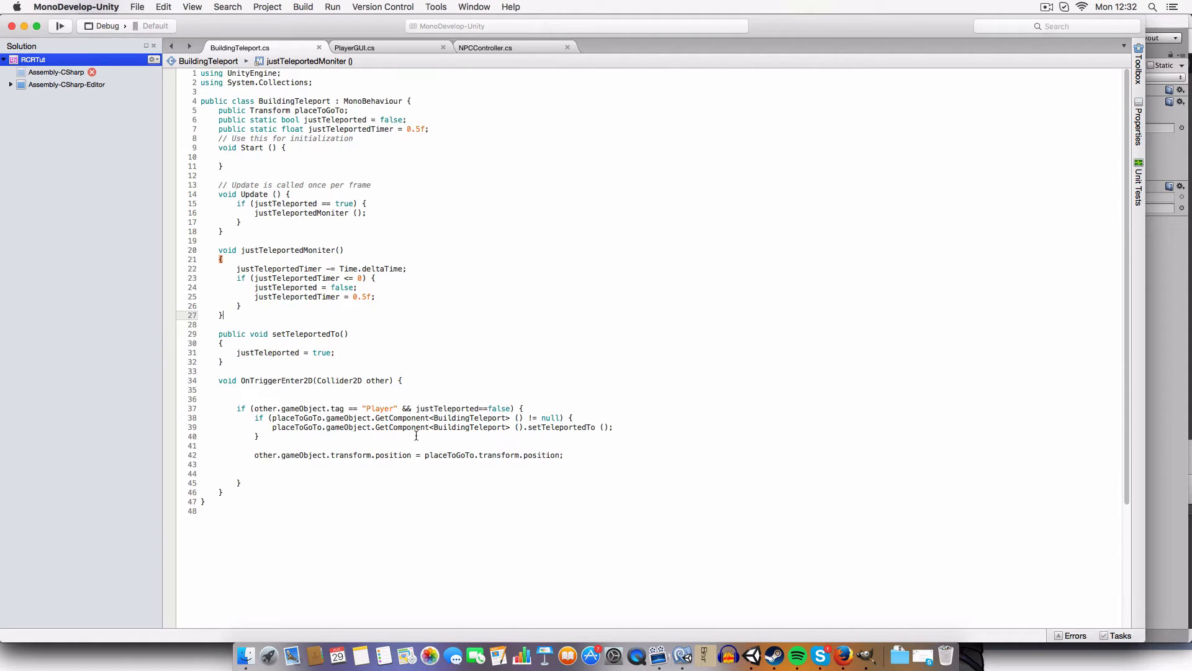
Examine the OnTriggerEnter2D method and its line that moves the player to placeToGoTo's position.
mouse_move(460, 430)
drag(241, 380, 314, 380)
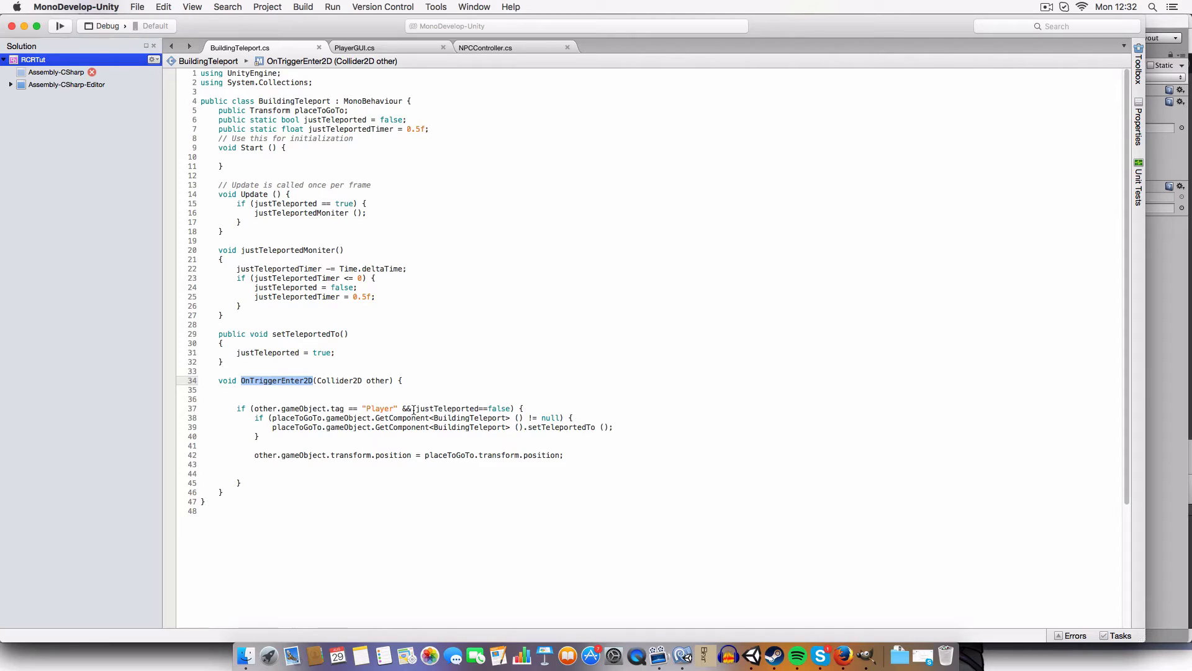
click(364, 453)
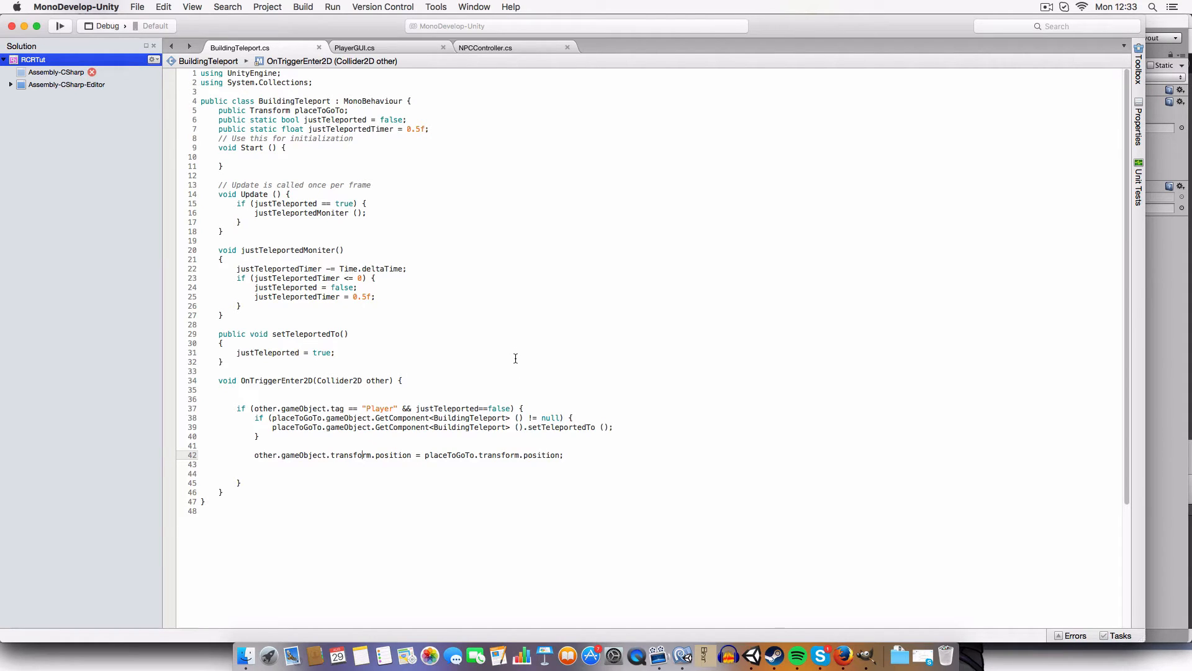
Look through the OnGUI code in PlayerGUI.cs and open NPCController.cs at the spawnNPCs method.
click(352, 47)
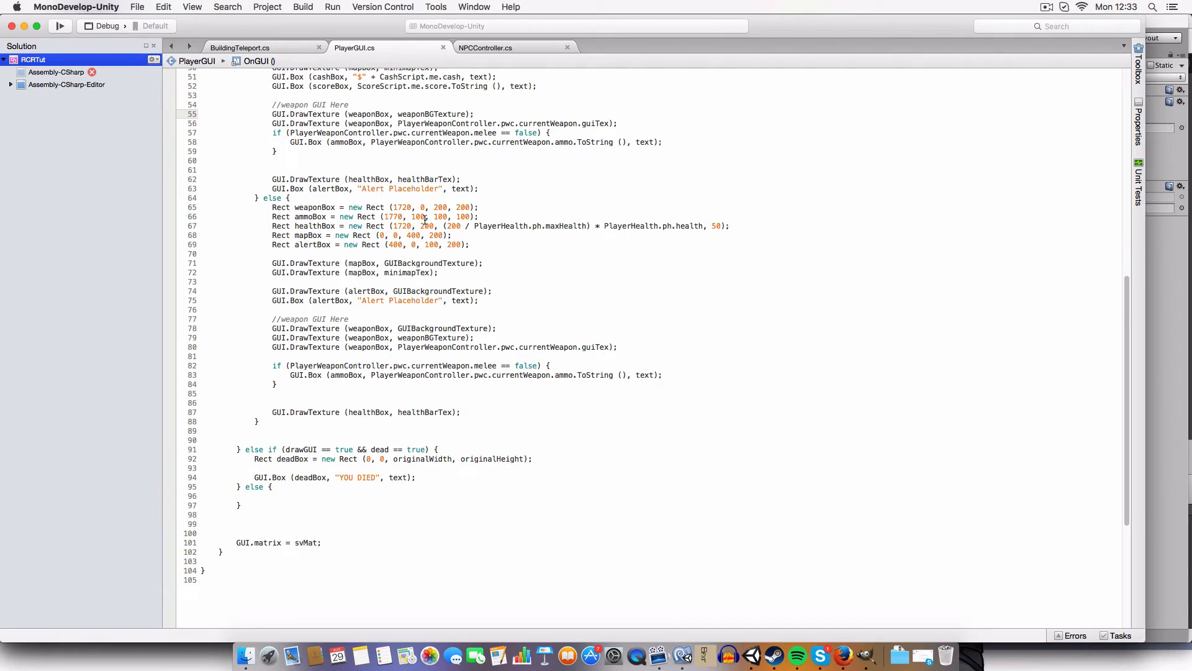
scroll(425, 219, up, 10)
scroll(442, 267, down, 6)
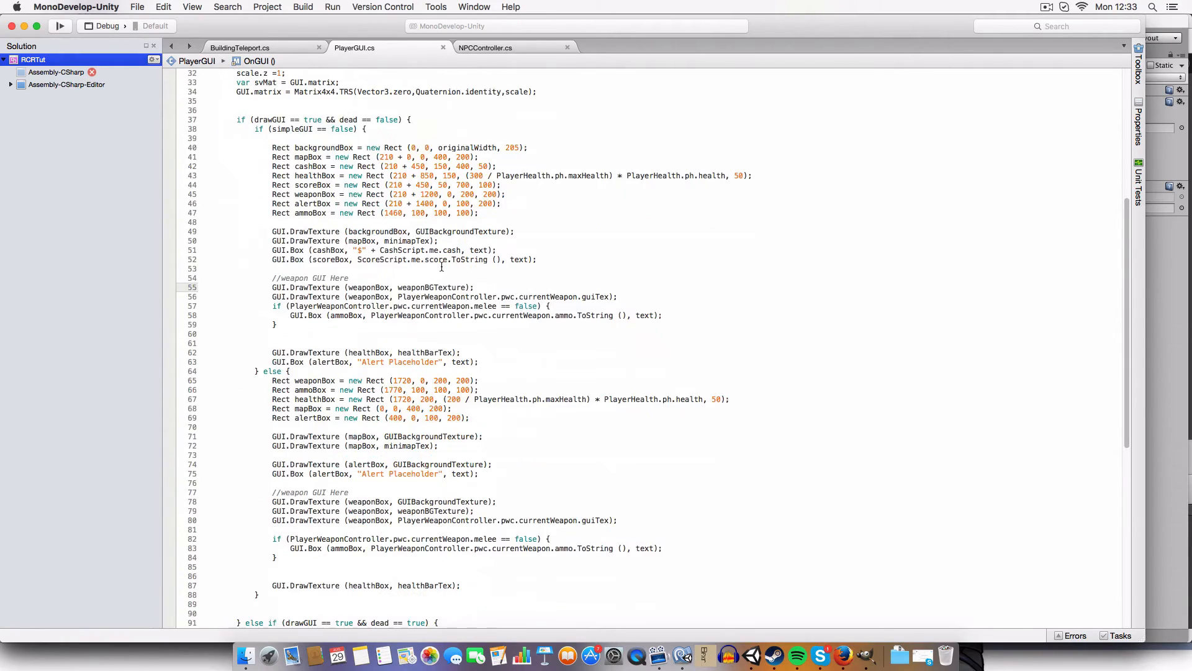
scroll(442, 267, down, 5)
scroll(296, 161, up, 10)
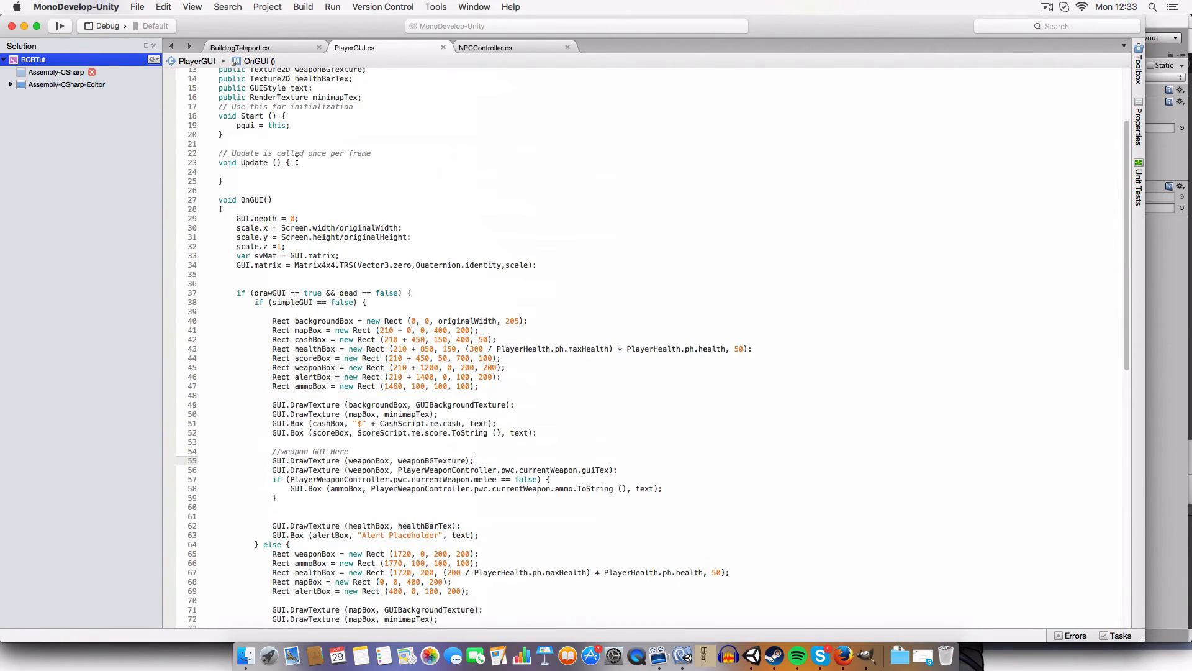
click(274, 47)
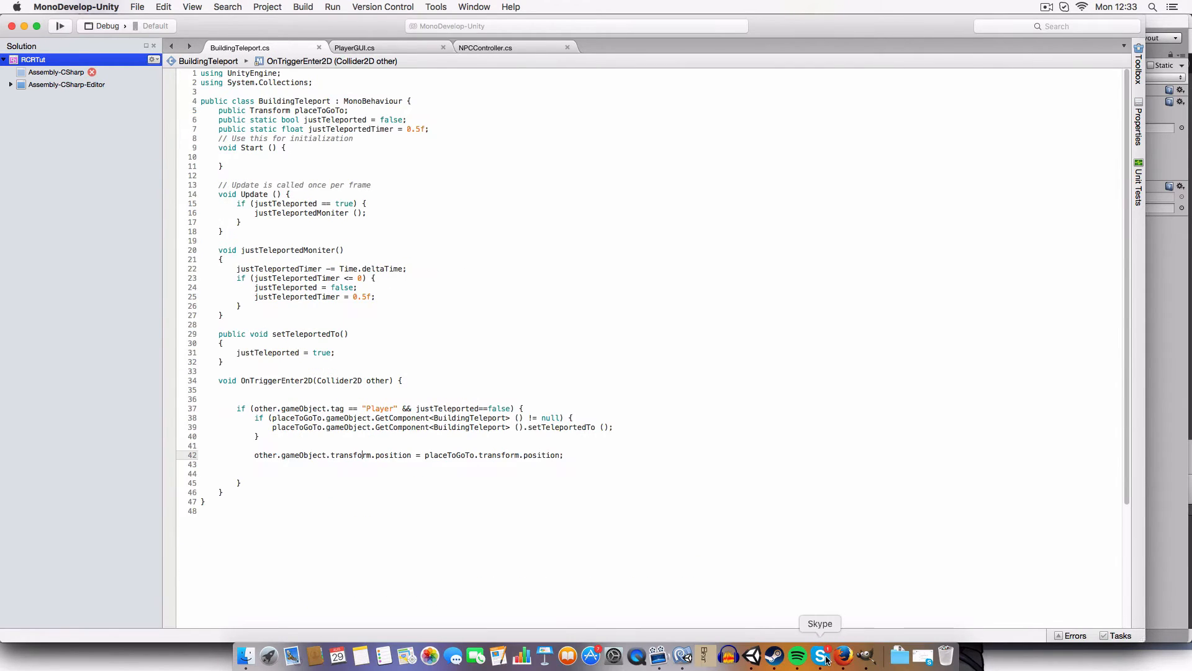
click(750, 653)
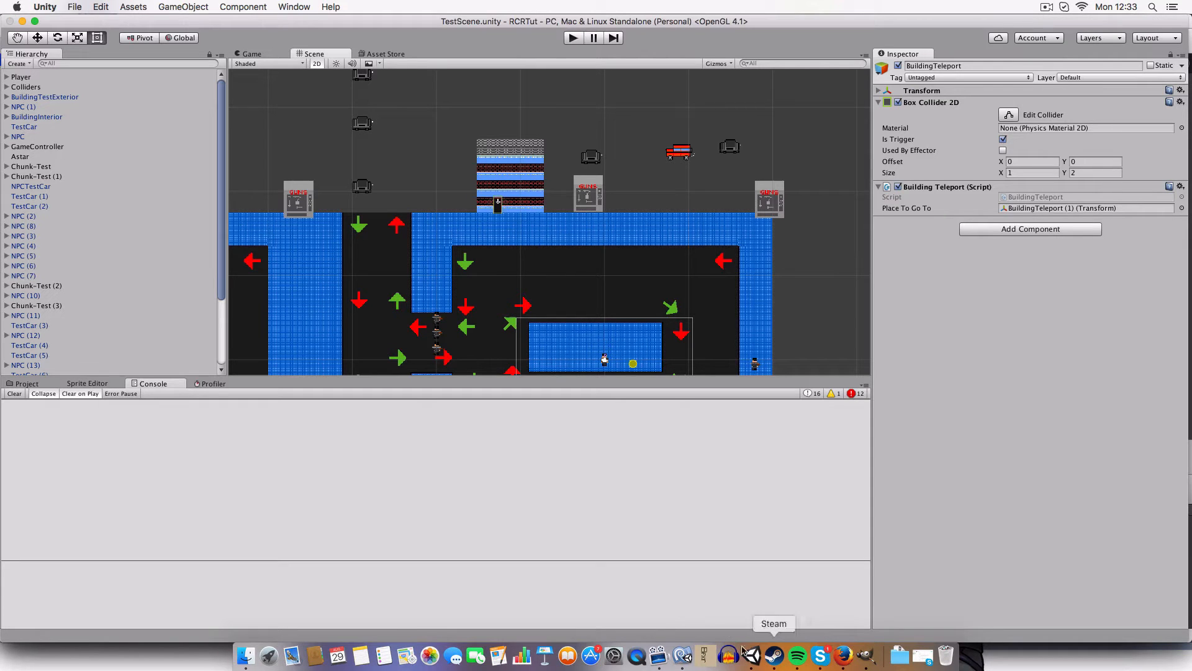
click(683, 654)
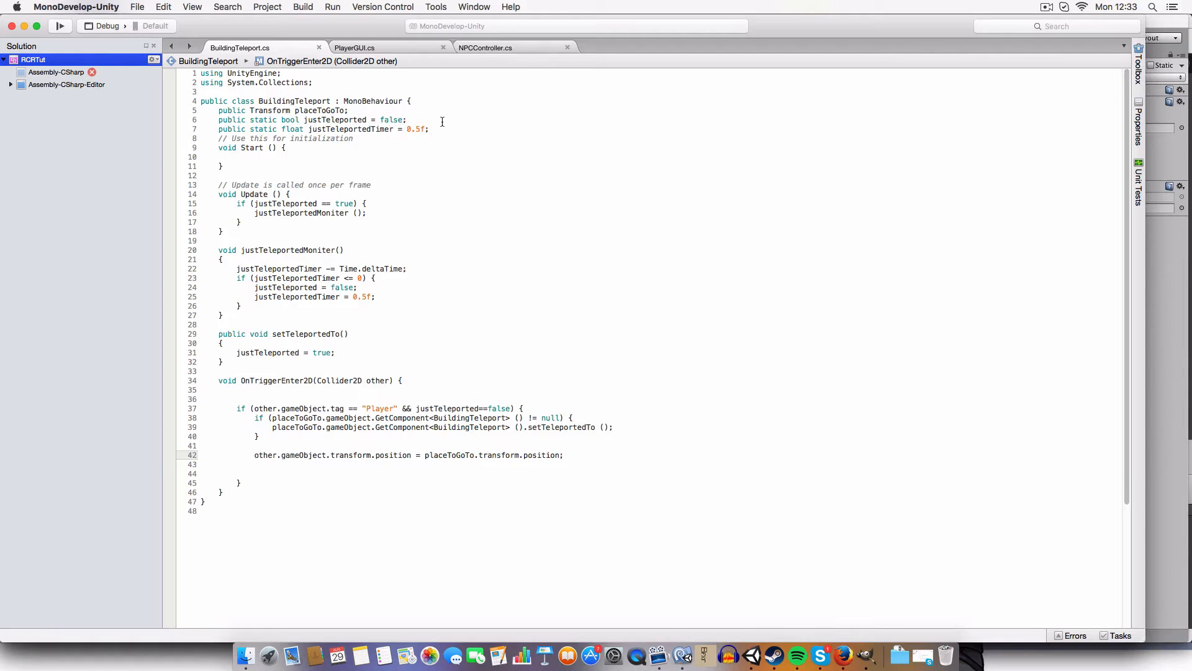
click(473, 48)
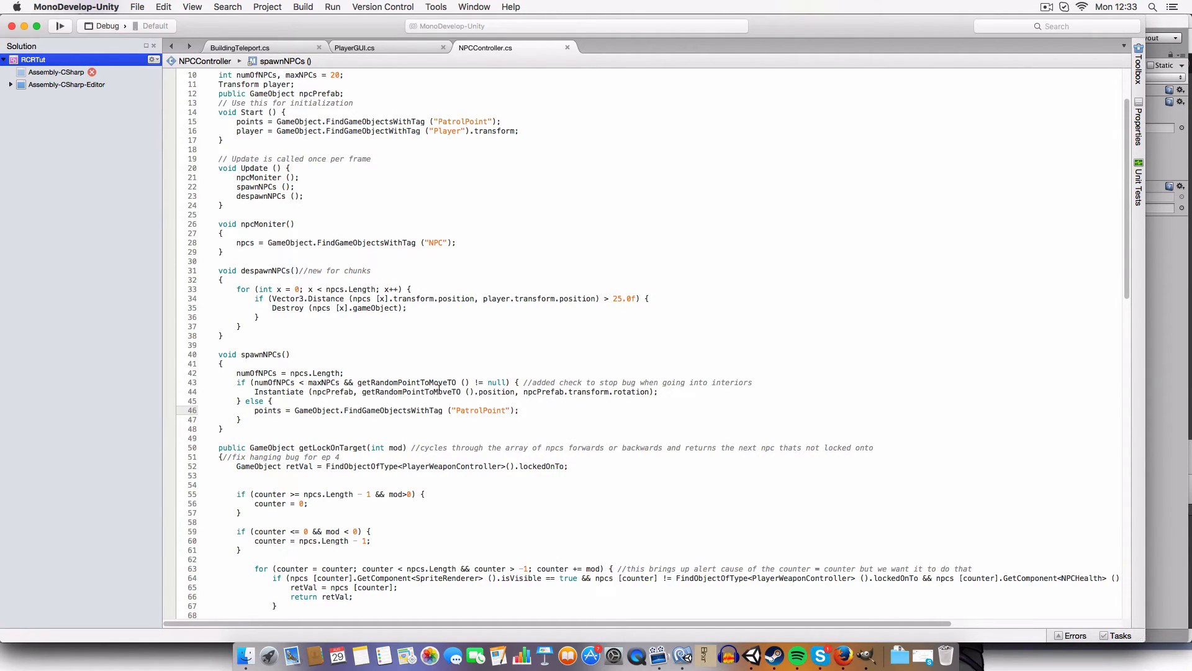
Switch to Unity and inspect the tags of several patrol points in Chunk-Test's PatrolPoints group, collapsing the hierarchy when done.
click(750, 657)
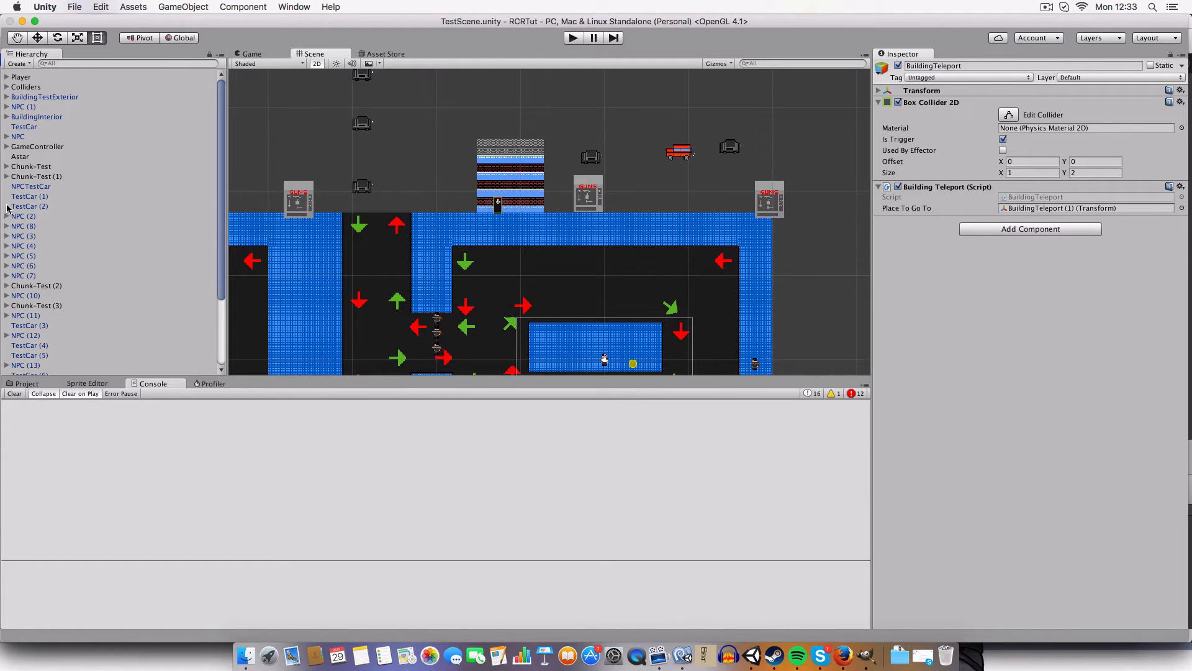
click(6, 167)
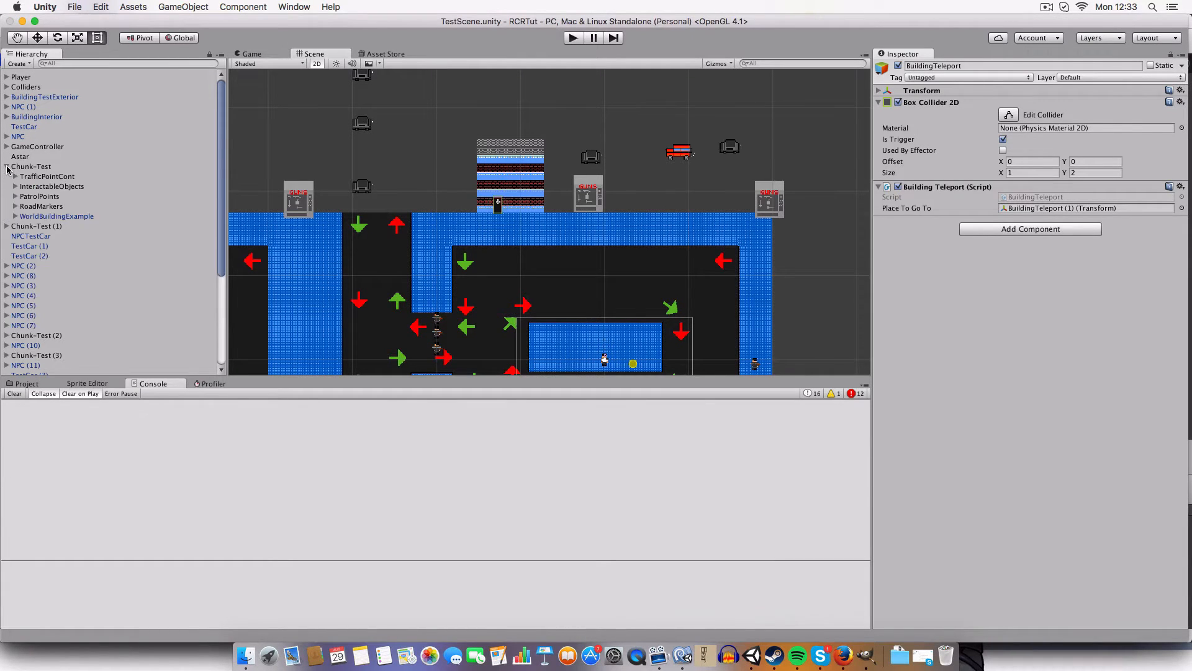
click(16, 196)
click(73, 235)
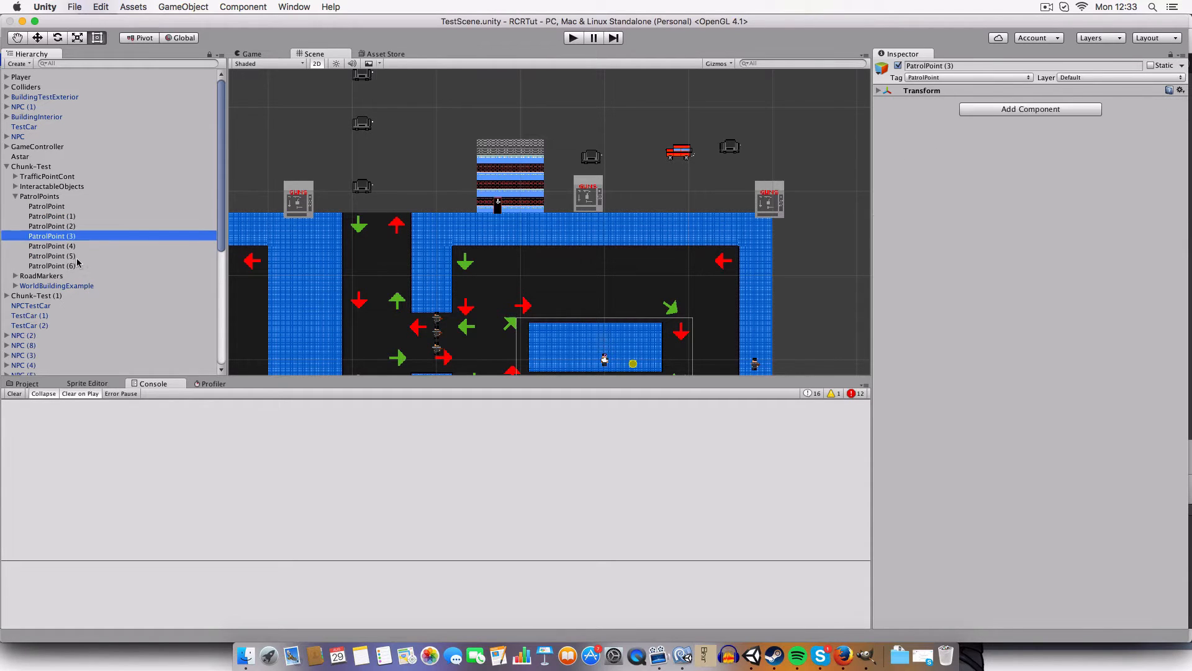
click(77, 256)
click(78, 266)
click(66, 216)
click(71, 257)
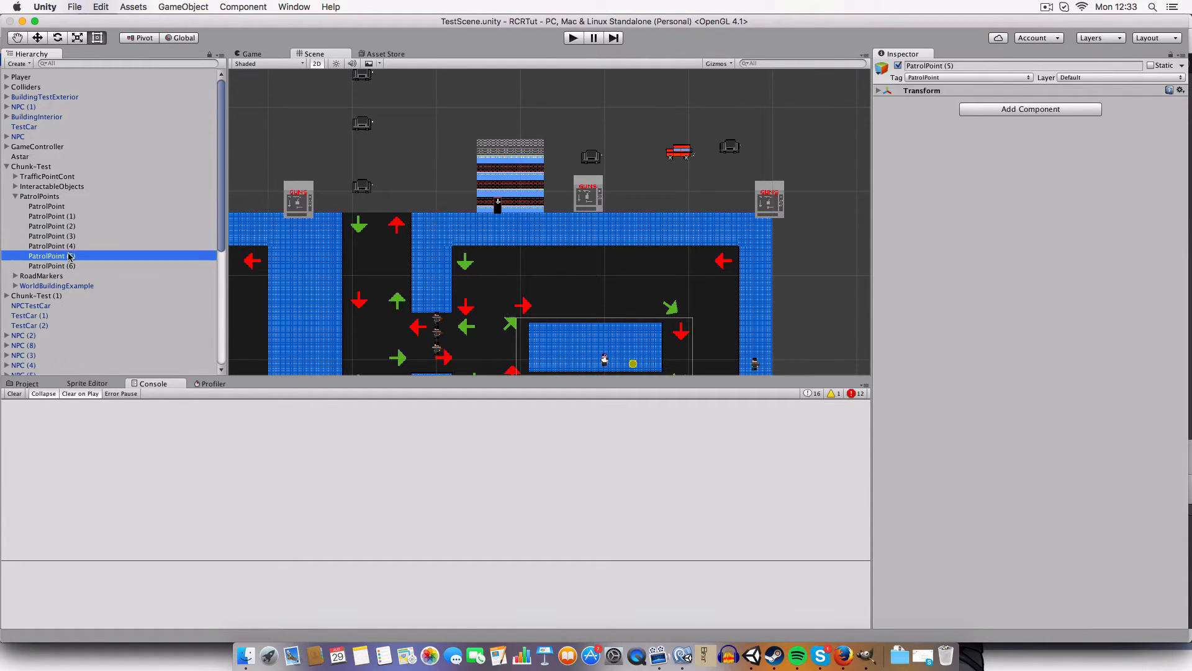
click(67, 226)
click(60, 207)
click(16, 197)
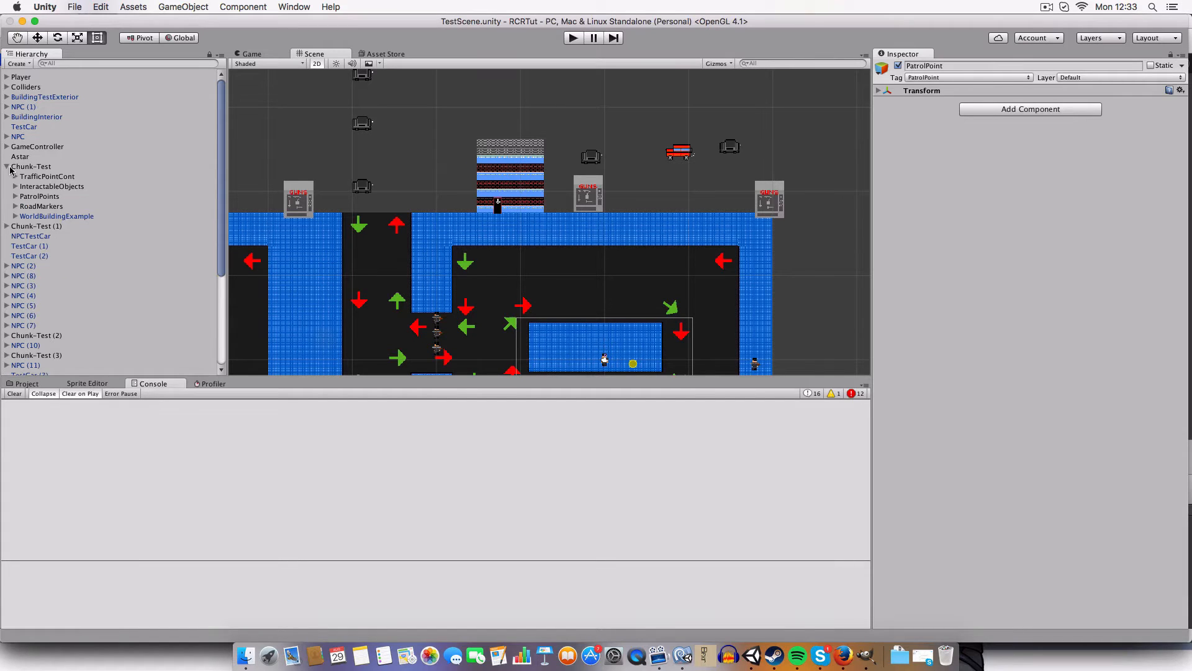
click(7, 166)
Switch to MonoDevelop and examine the getRandomPointToMoveTO null check and the Instantiate line in spawnNPCs.
click(682, 657)
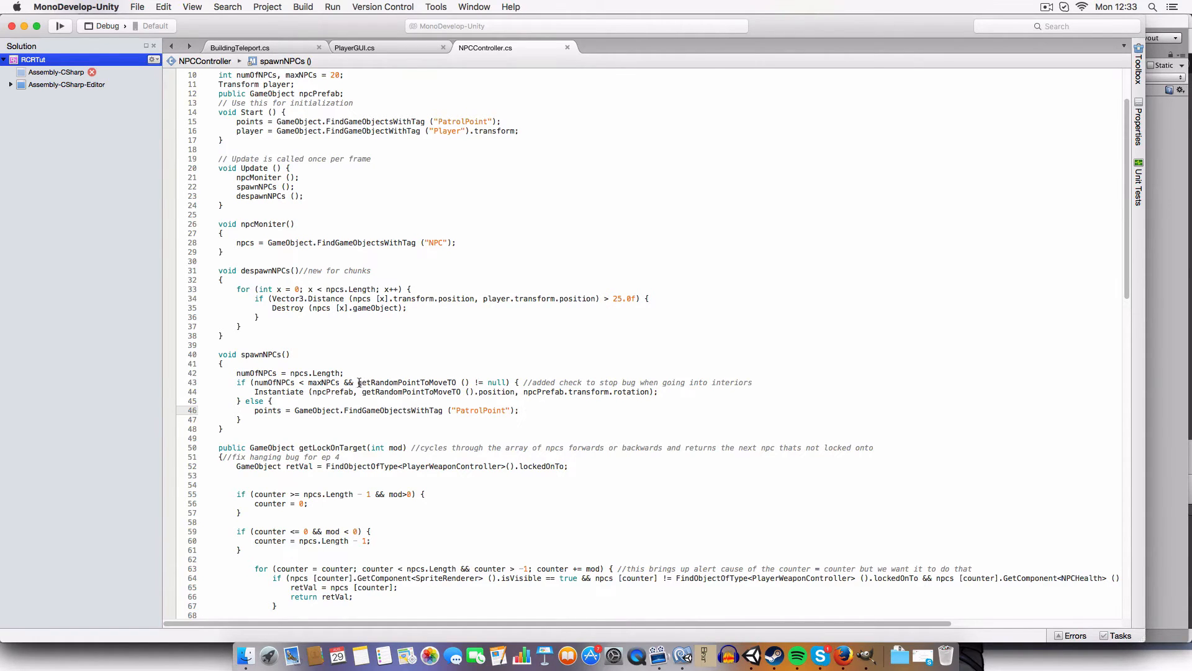
drag(359, 383, 503, 380)
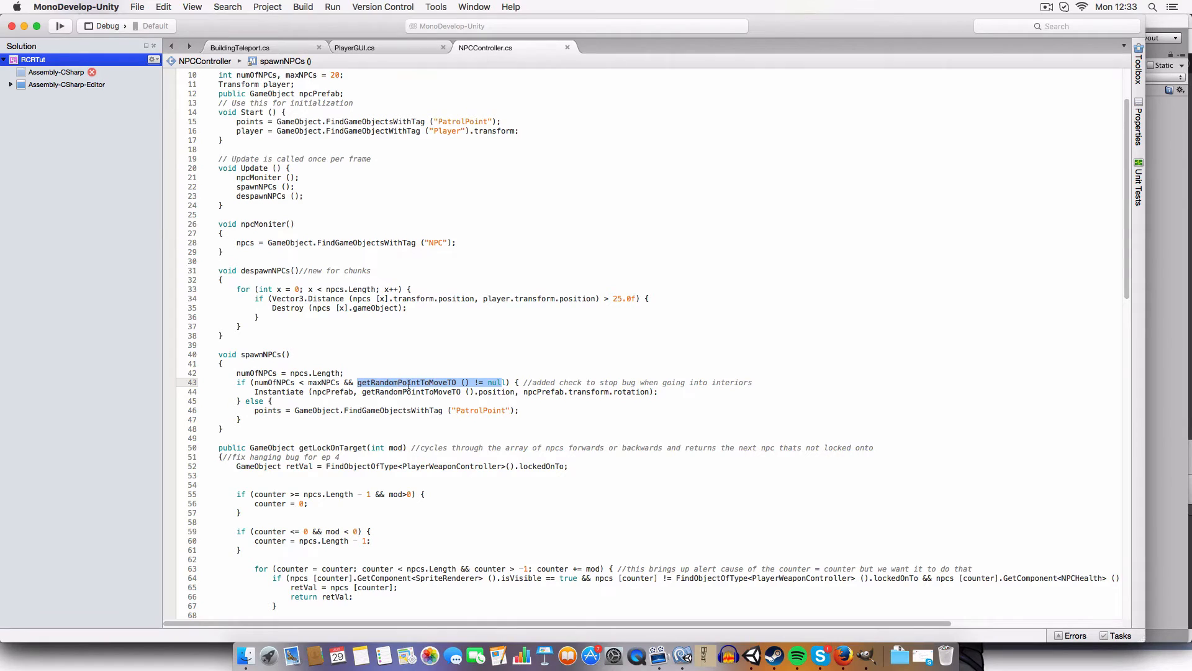
click(506, 383)
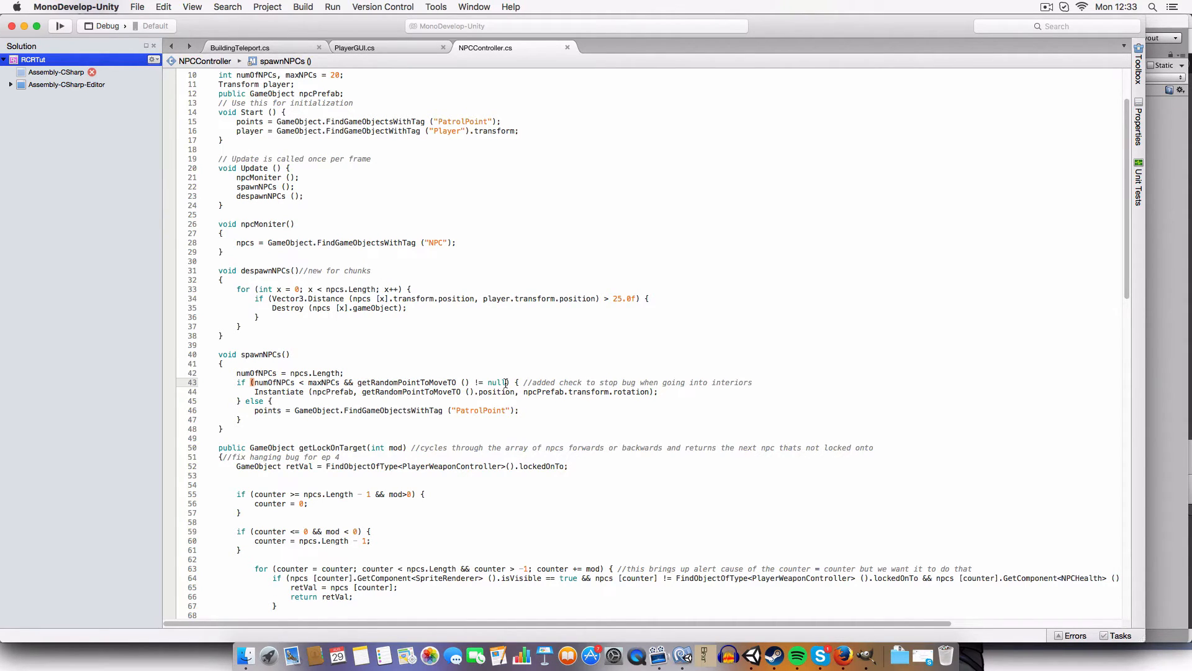
drag(255, 393, 664, 391)
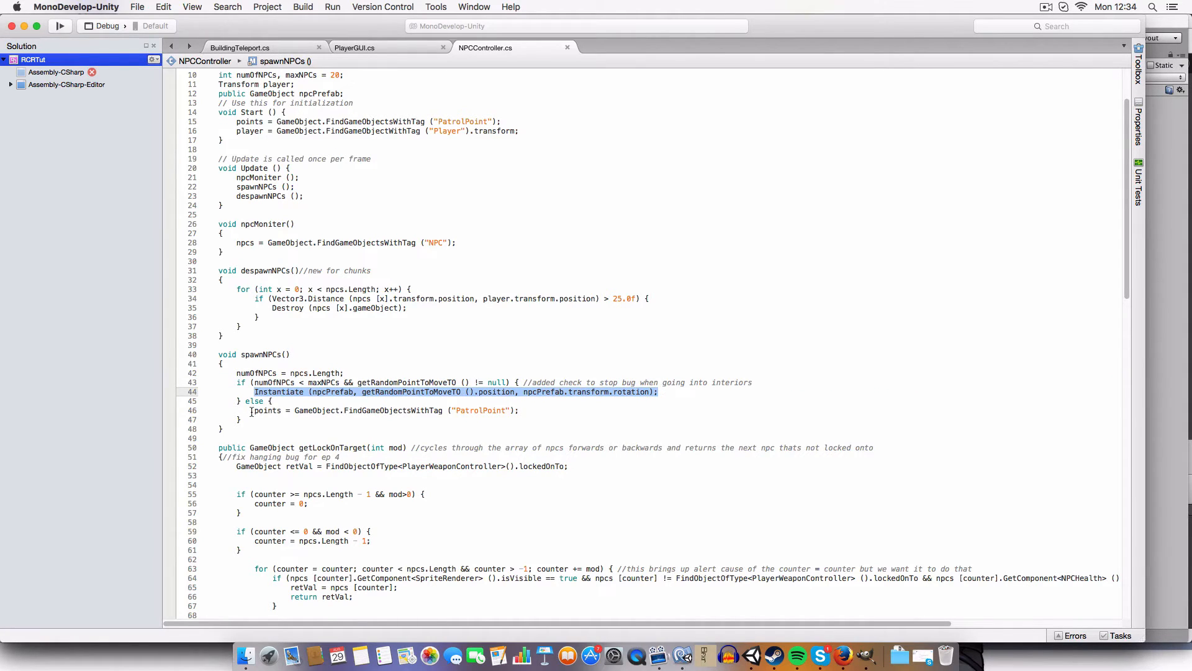
Examine the else branch of spawnNPCs that refills points with the objects tagged PatrolPoint.
drag(253, 410, 540, 411)
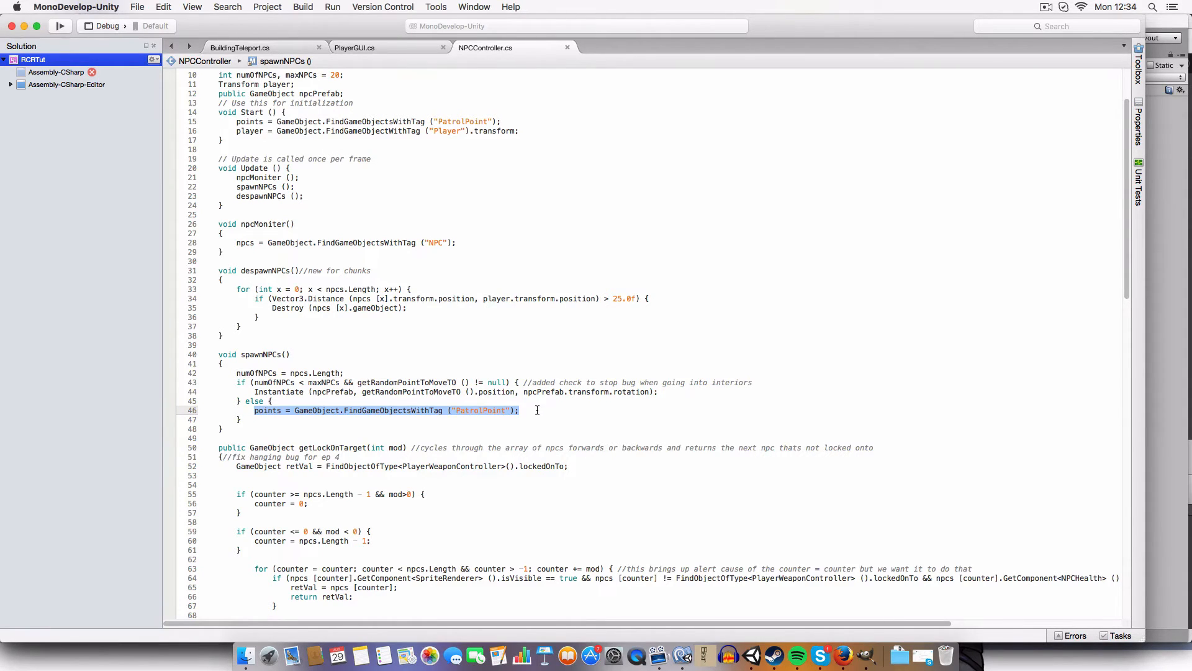
click(508, 418)
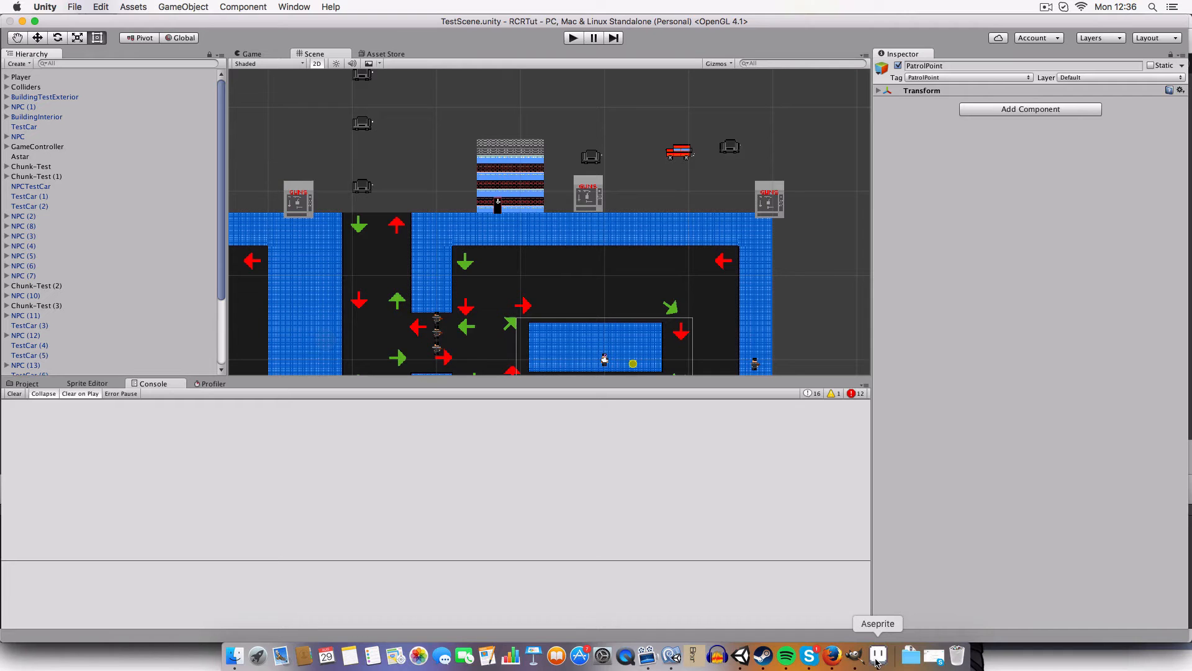
Switch to Aseprite and look over the full strip of building tiles in RCRTutBuildingSprites.png.
click(877, 656)
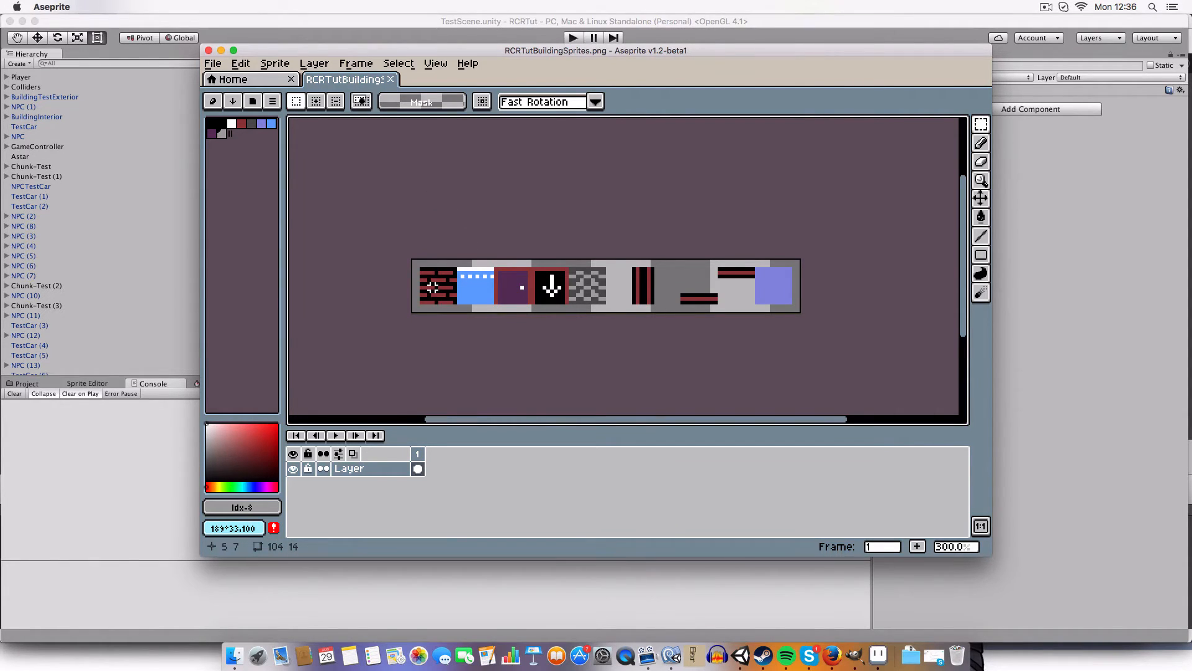
drag(418, 268, 787, 296)
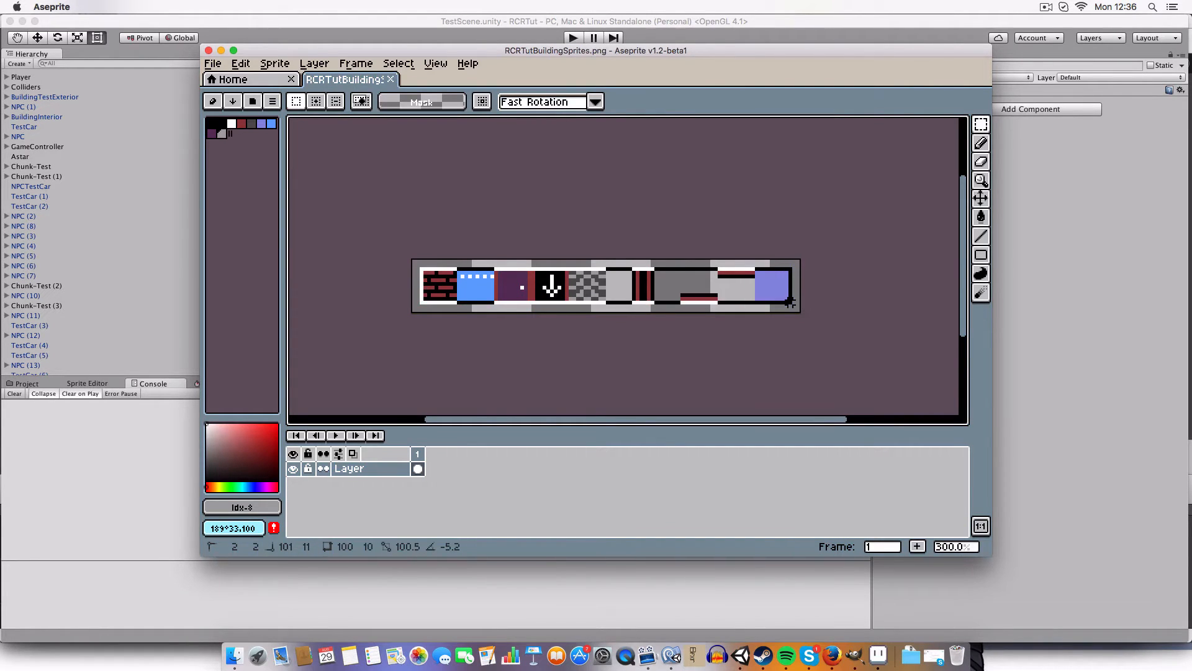
click(739, 334)
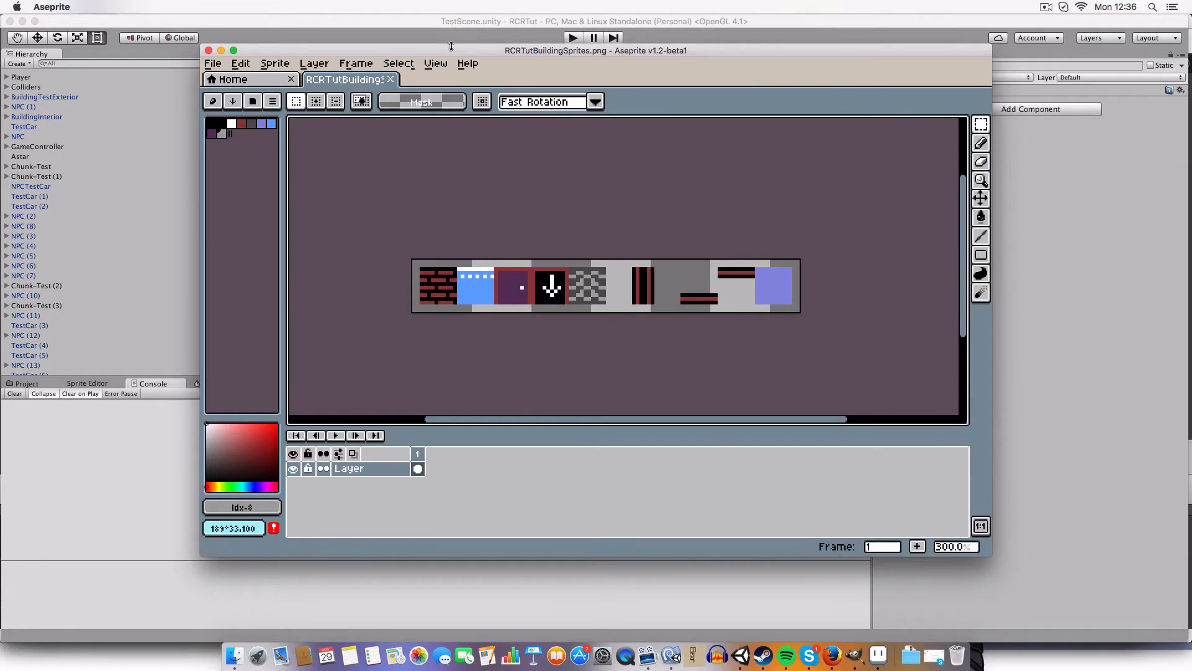
Move the sprite editor aside and examine the test building's exterior up close in Unity's scene.
drag(452, 46, 1004, 180)
scroll(528, 158, up, 3)
click(513, 163)
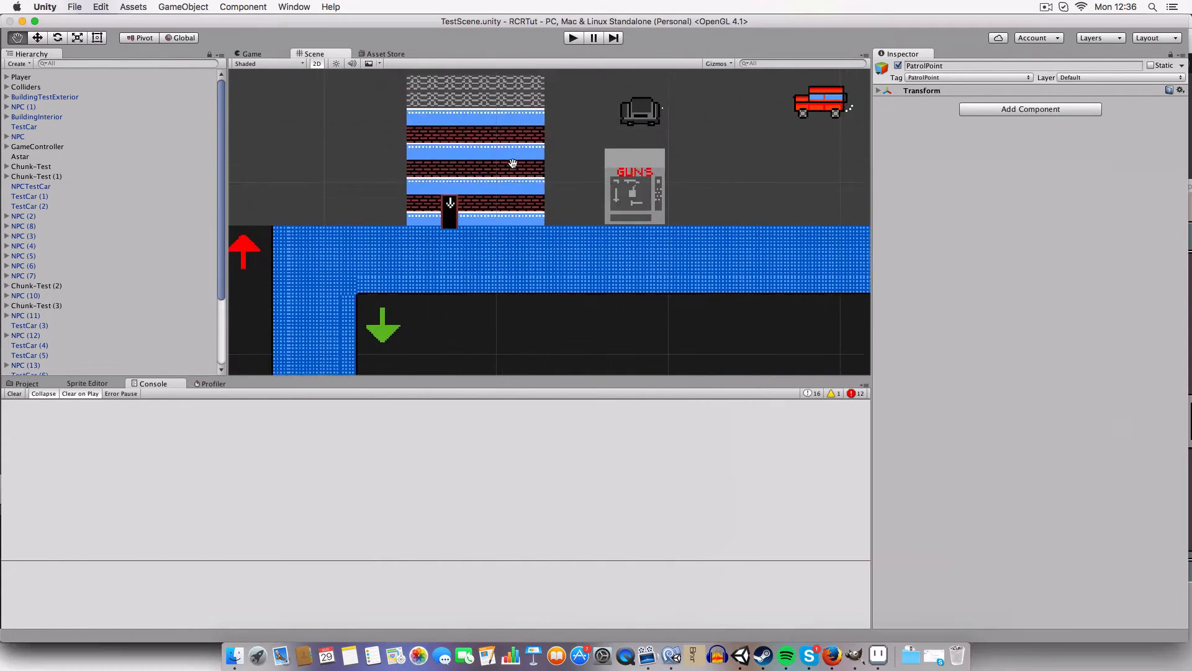
drag(513, 164, 465, 246)
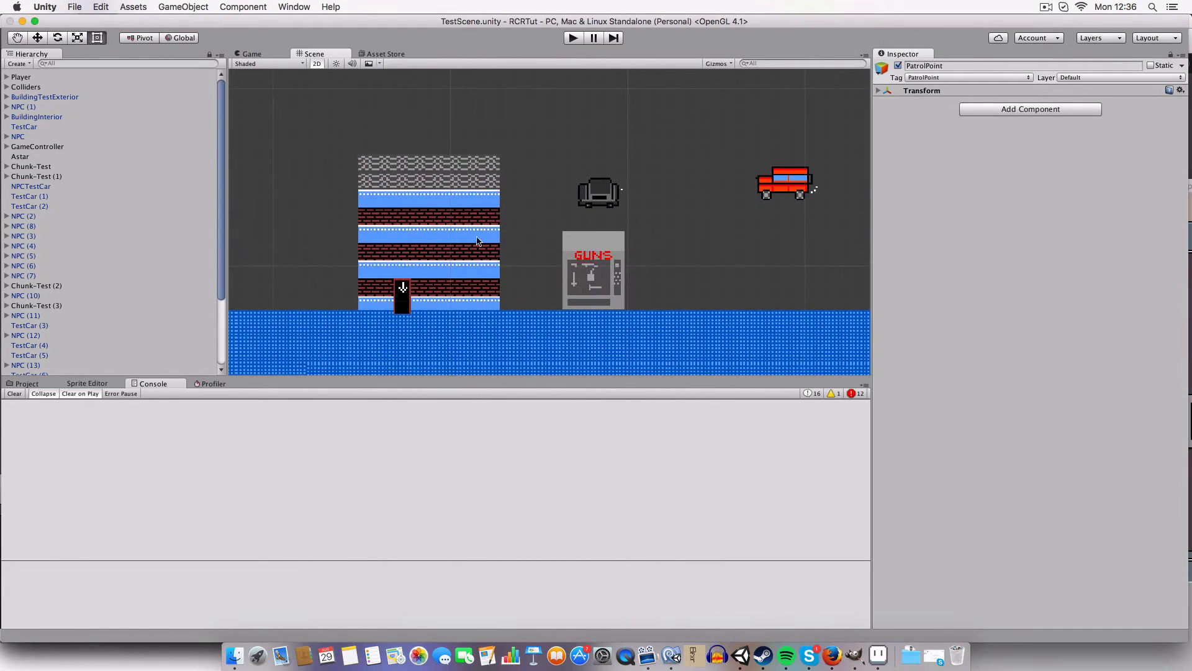
Switch to Aseprite beside the Unity scene and examine the window, brick, arrow door and interior wall tiles one by one.
click(875, 665)
drag(879, 183, 686, 28)
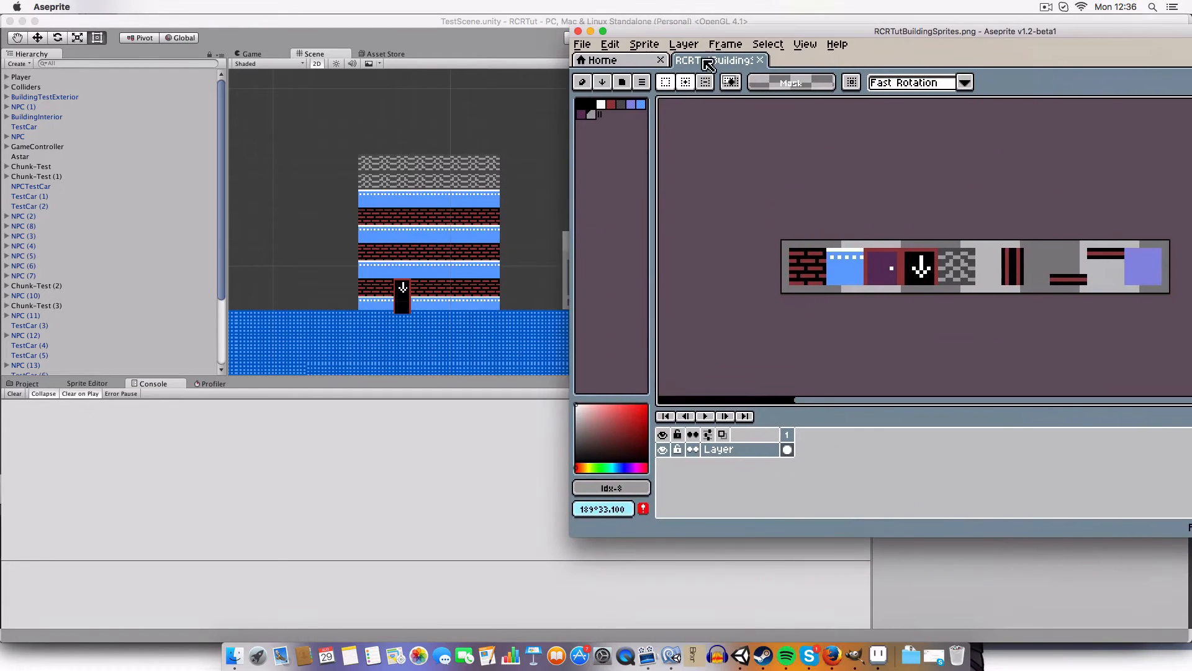
drag(836, 264, 848, 269)
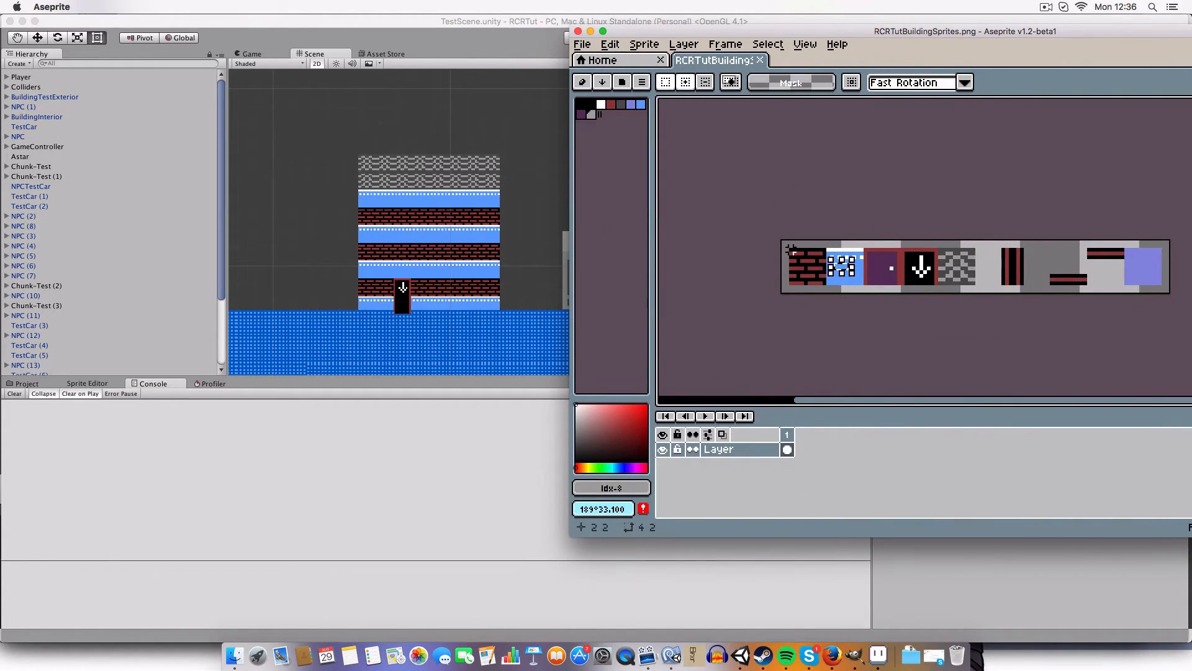
drag(791, 248, 830, 288)
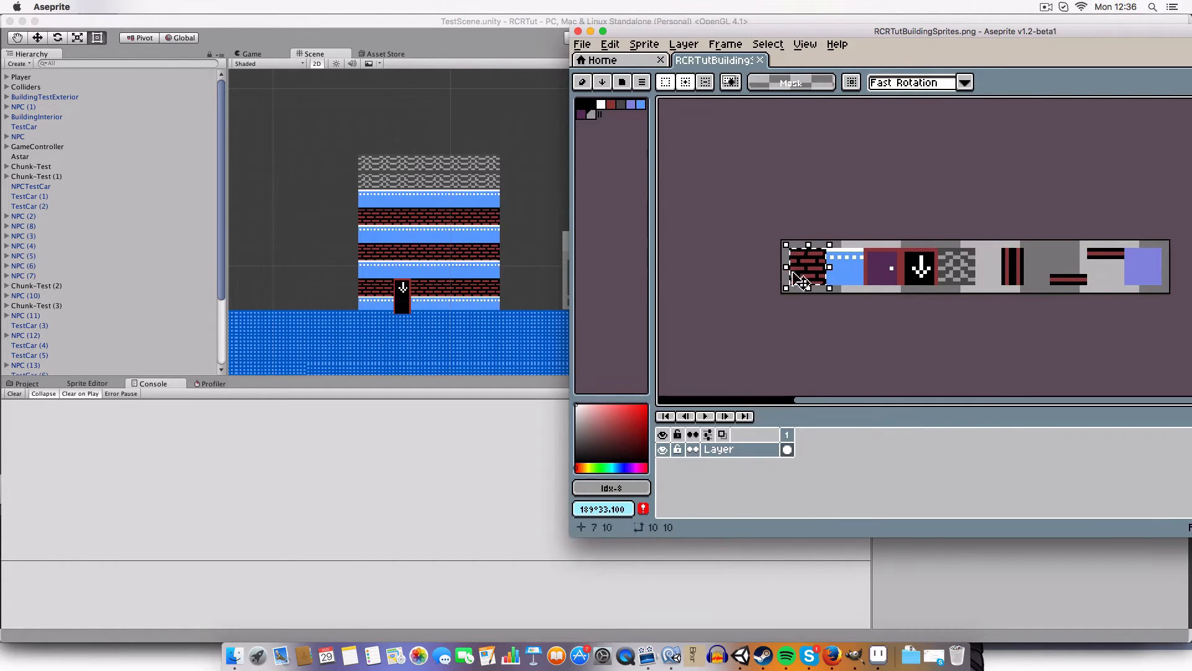
drag(903, 250, 923, 280)
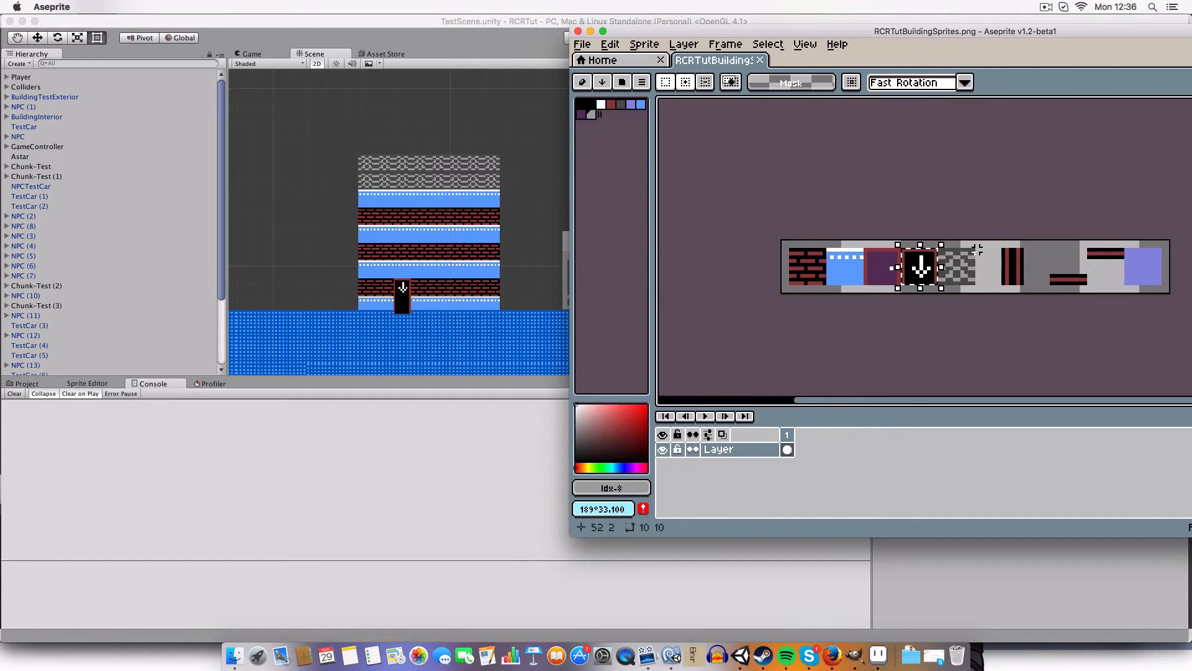
drag(977, 249, 1131, 289)
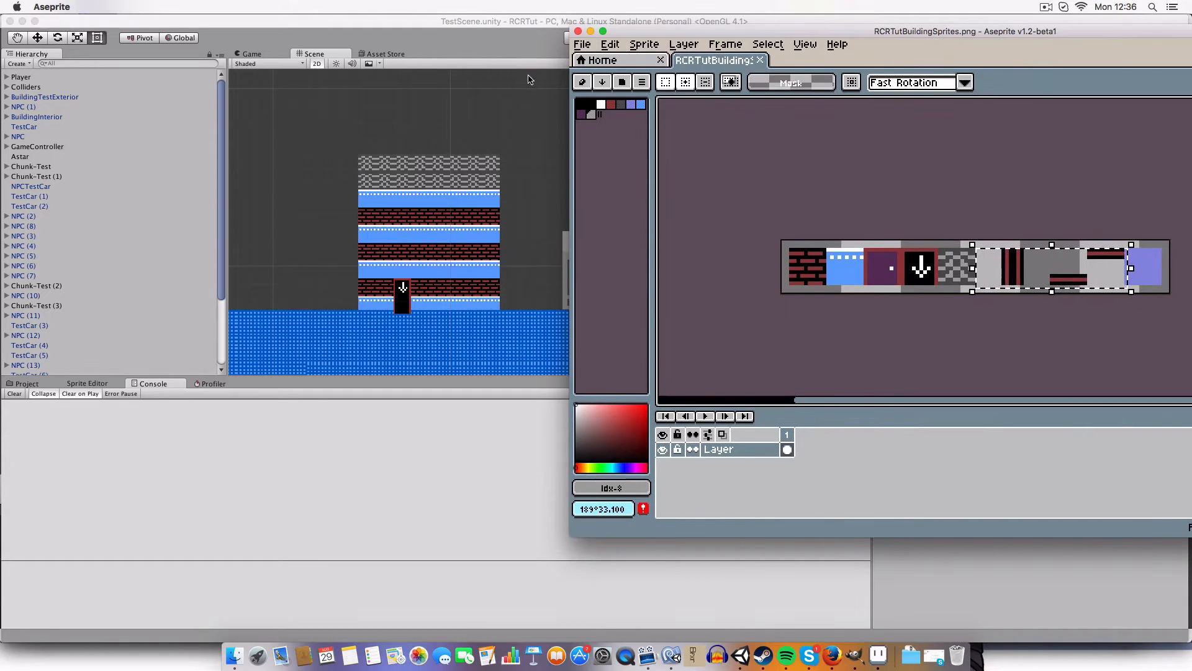
Switch to Unity and inspect the building interior's floor, brick back wall and thin border walls.
middle_drag(538, 101, 427, 438)
middle_drag(533, 176, 522, 99)
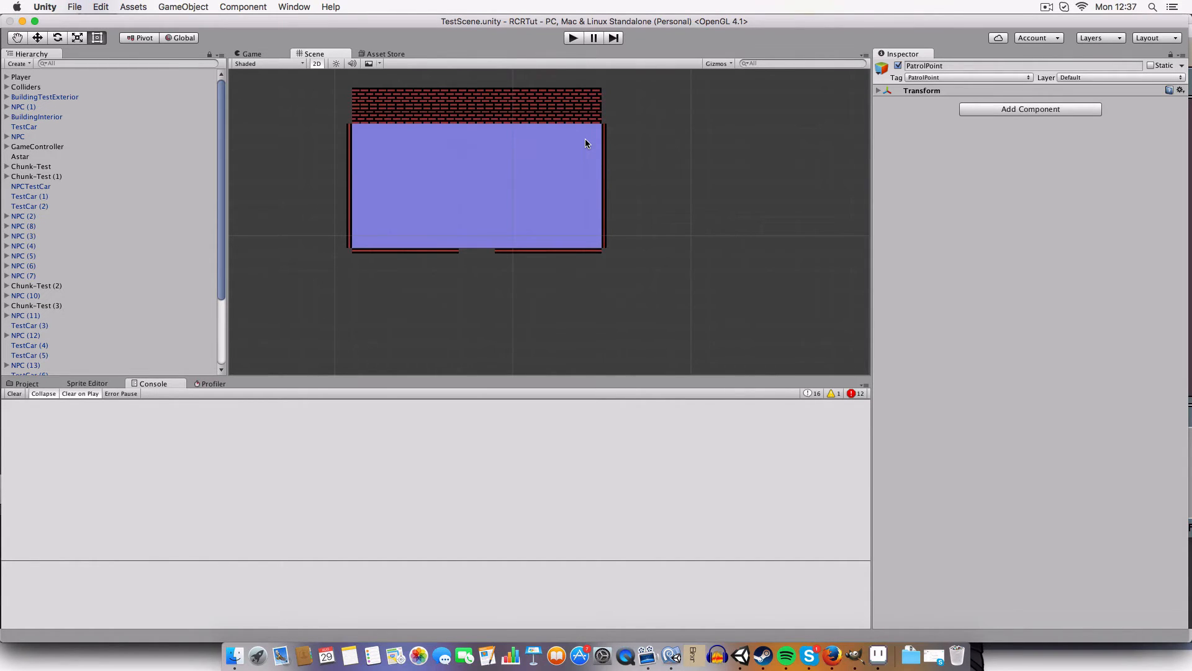
middle_drag(495, 244, 518, 267)
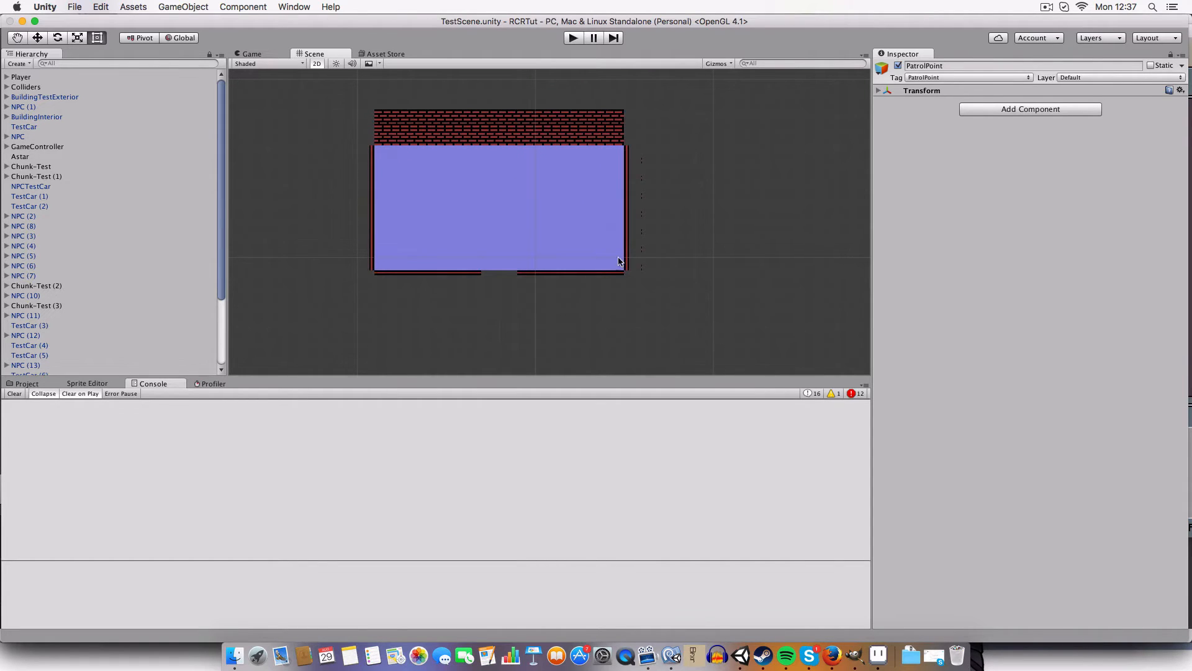
scroll(628, 166, up, 3)
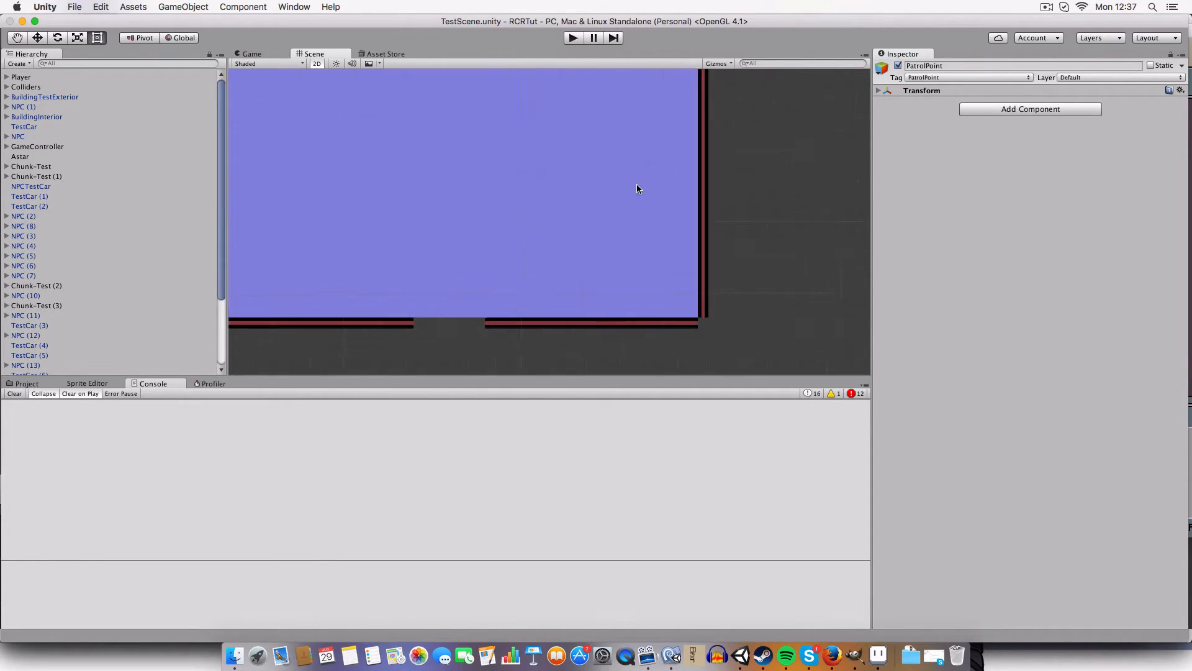
scroll(645, 196, down, 3)
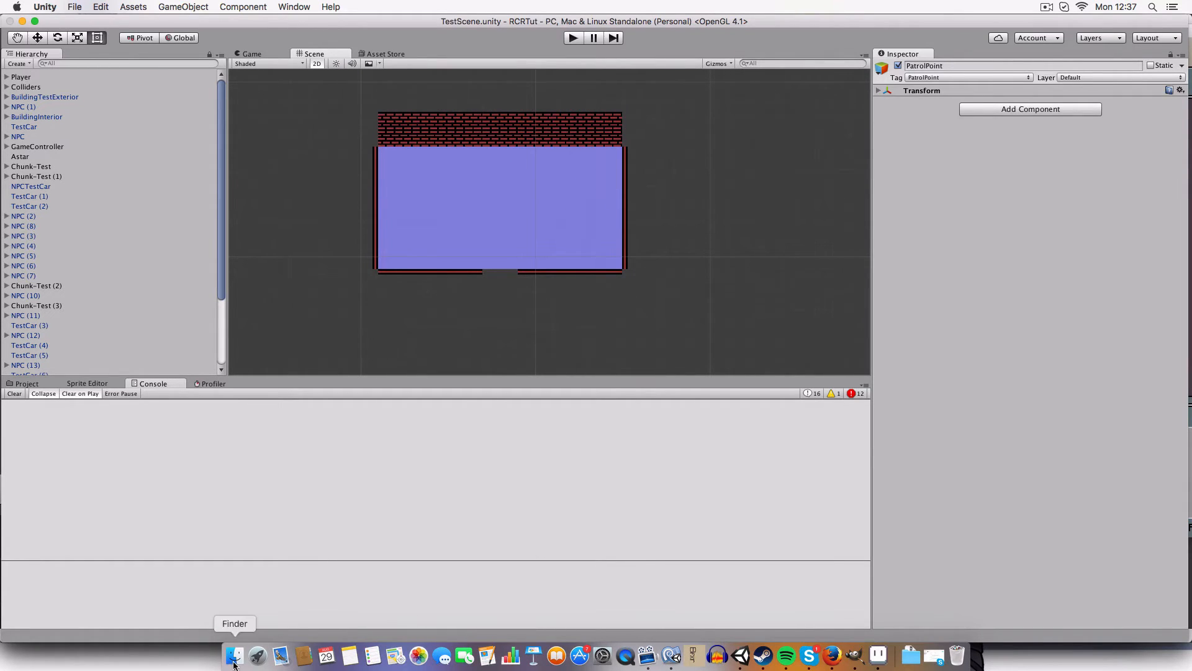
Switch to Aseprite, clear the tile selection and examine the brick and window tiles against the Unity scene.
click(877, 655)
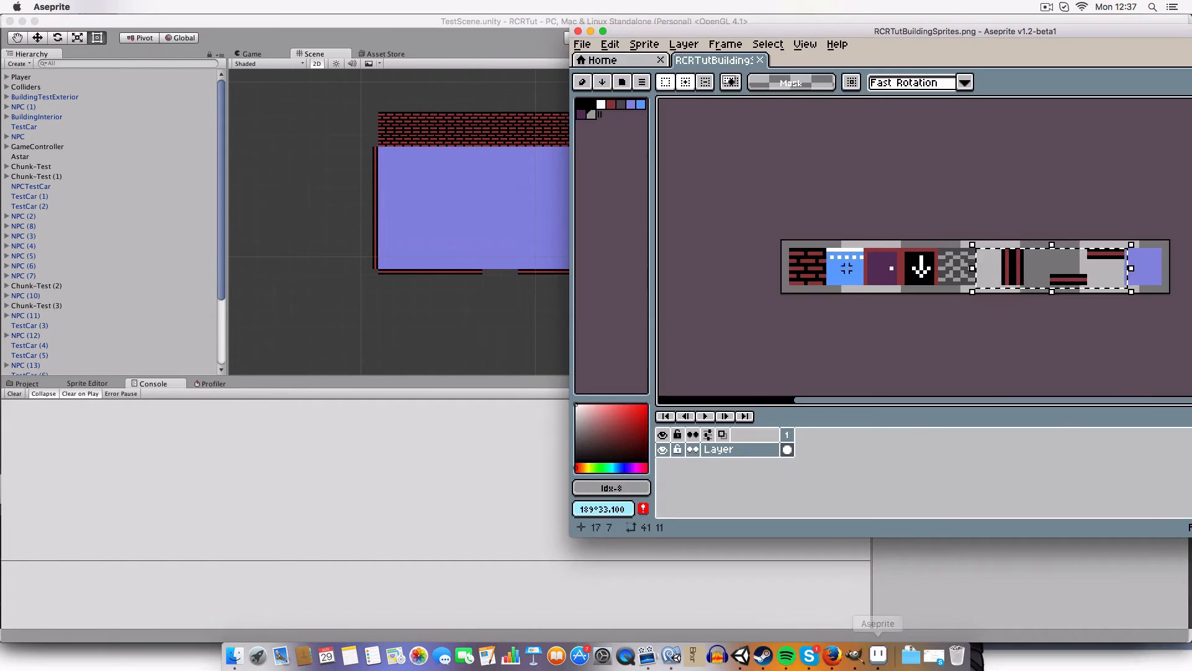
click(1025, 208)
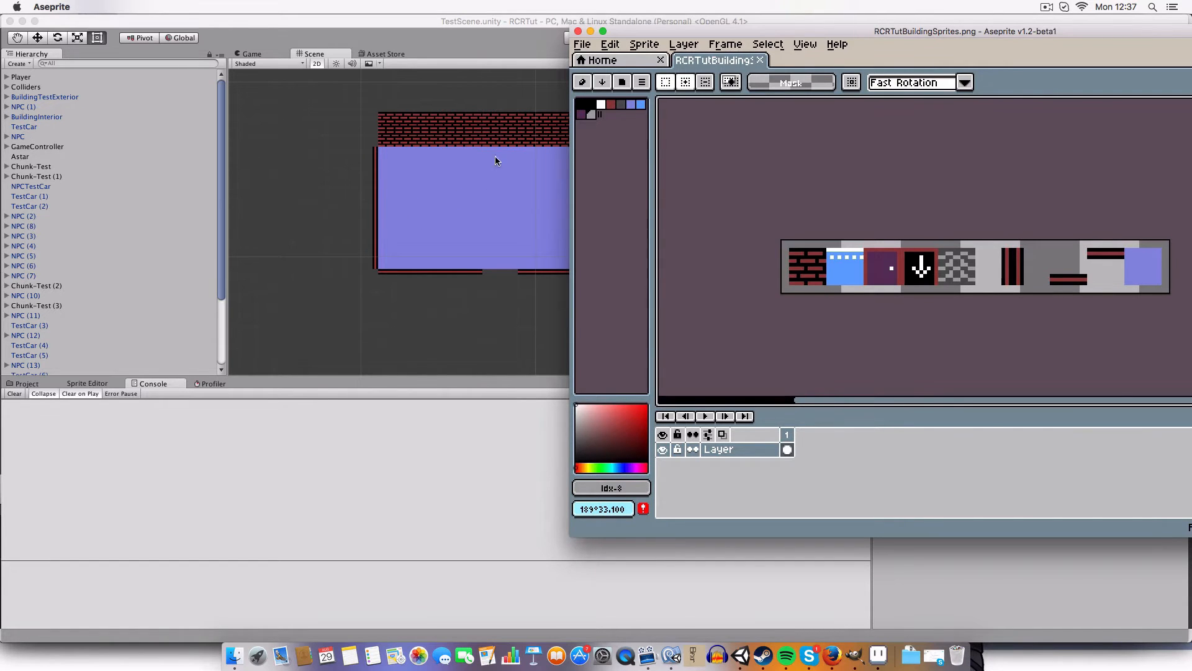
drag(898, 32, 809, 39)
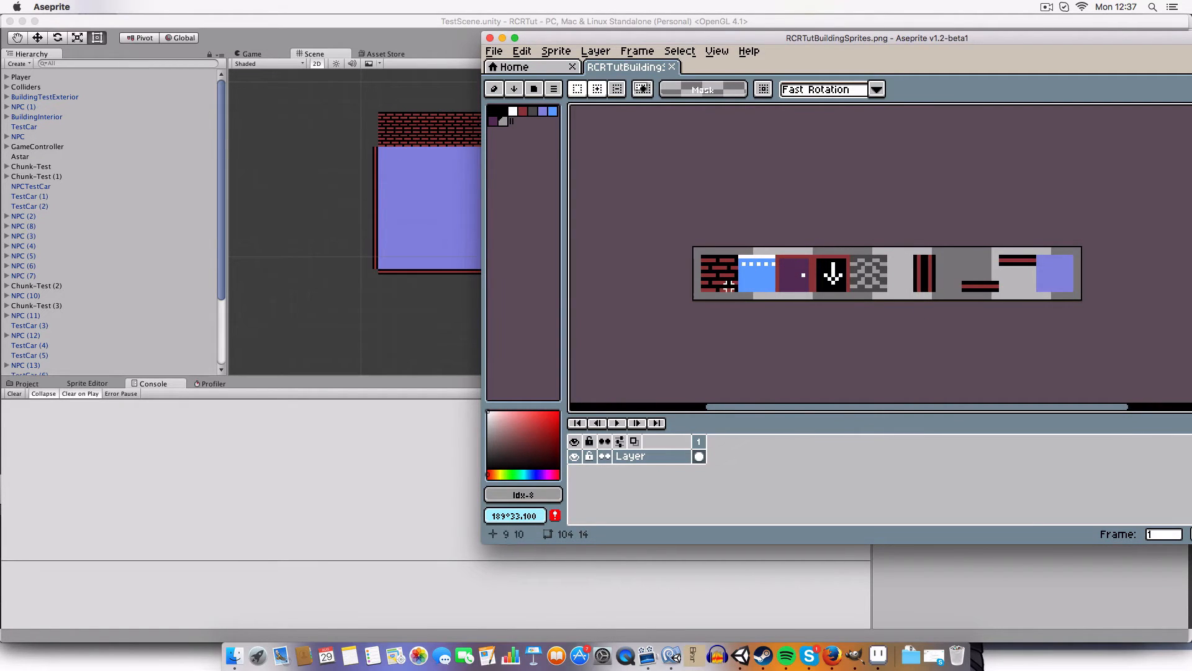
drag(743, 257, 774, 289)
click(703, 260)
Switch to Unity and look at how the exterior building on the street is composed of tiles.
scroll(261, 231, down, 5)
mouse_move(260, 234)
middle_down()
mouse_move(367, 135)
mouse_move(435, 38)
middle_up()
middle_drag(434, 179, 514, 43)
middle_drag(428, 119, 547, 205)
scroll(547, 206, up, 1)
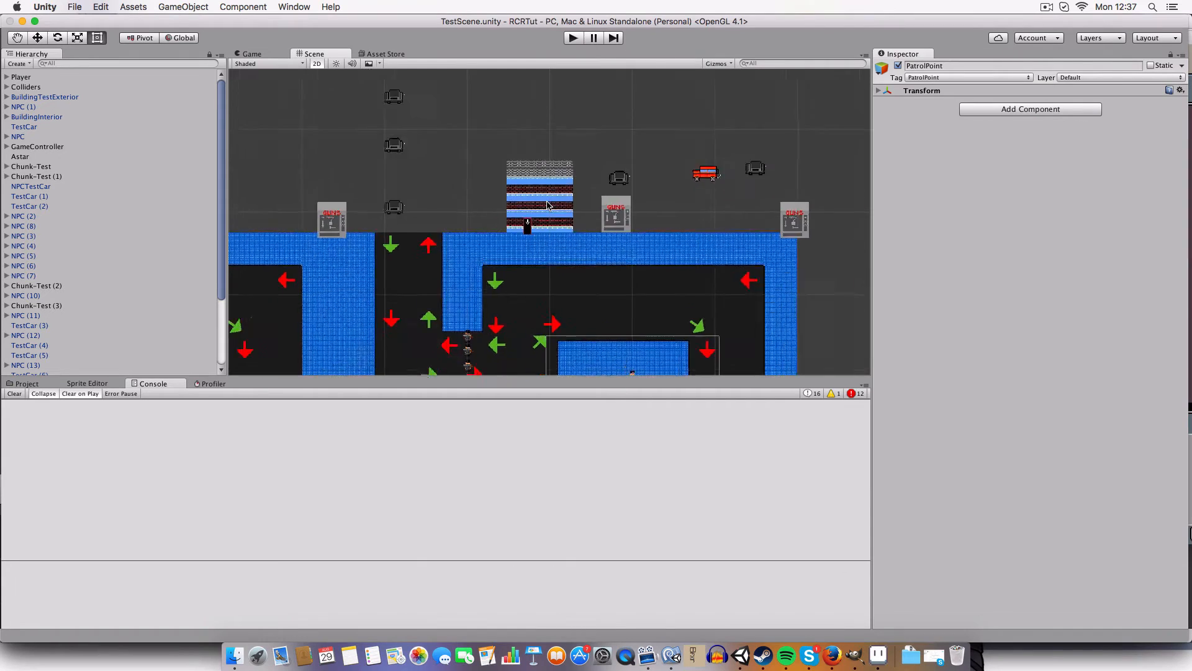
scroll(547, 206, up, 4)
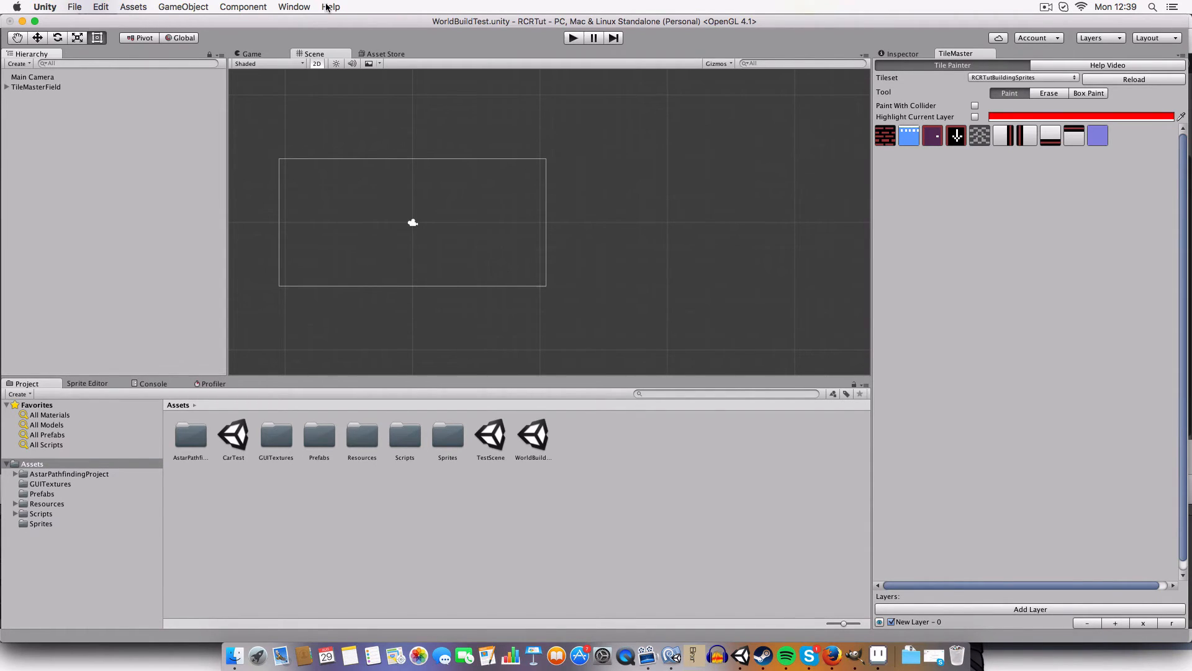
Box-paint a brick wall of about 10 by 10 tiles around the camera in the WorldBuildTest scene.
middle_drag(441, 186, 580, 217)
scroll(528, 205, up, 3)
scroll(502, 198, down, 1)
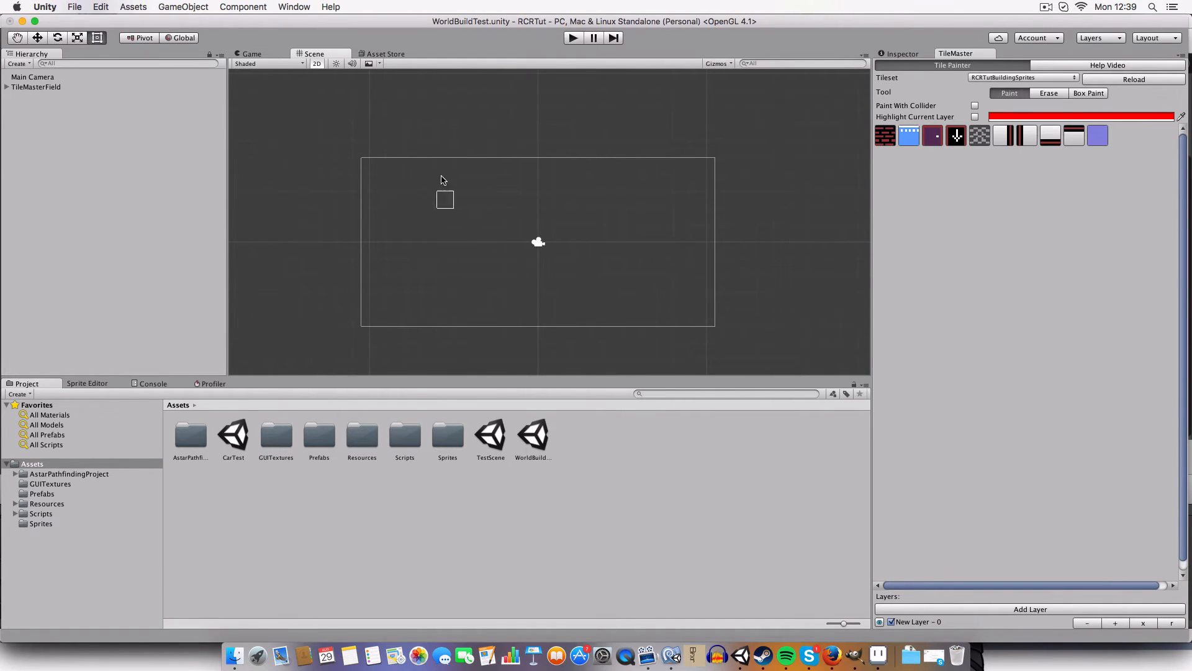
middle_drag(704, 251, 685, 240)
click(885, 135)
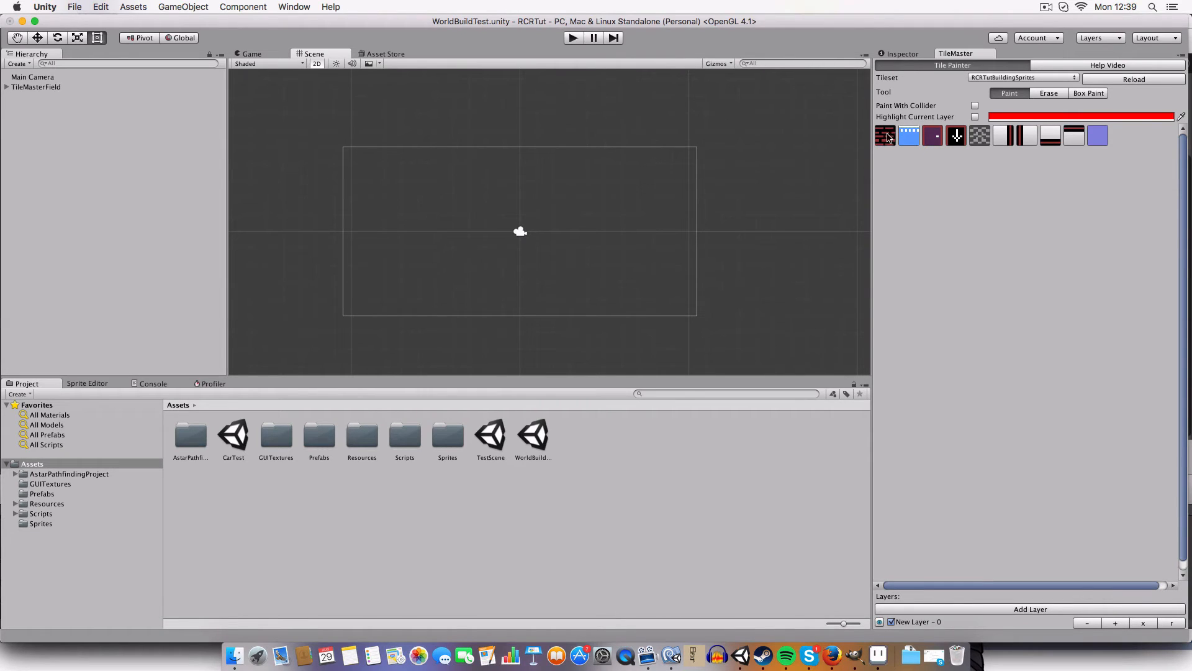
click(1086, 95)
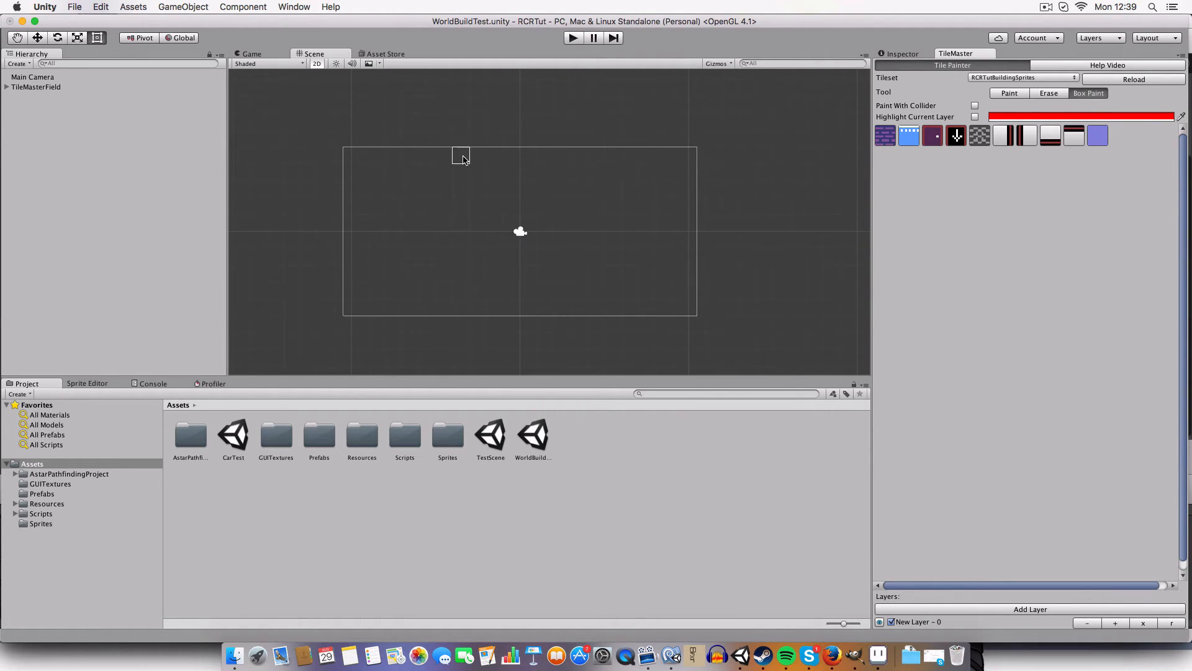
drag(458, 153, 614, 315)
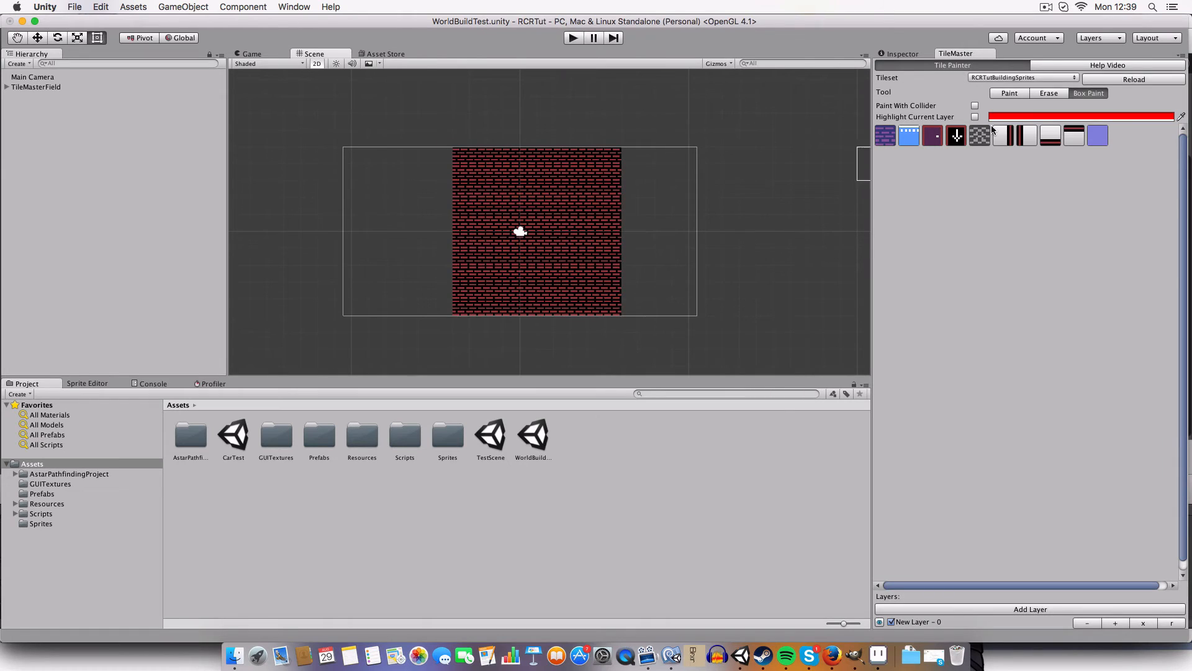
Rename the TileMaster layer to Outside.
click(938, 622)
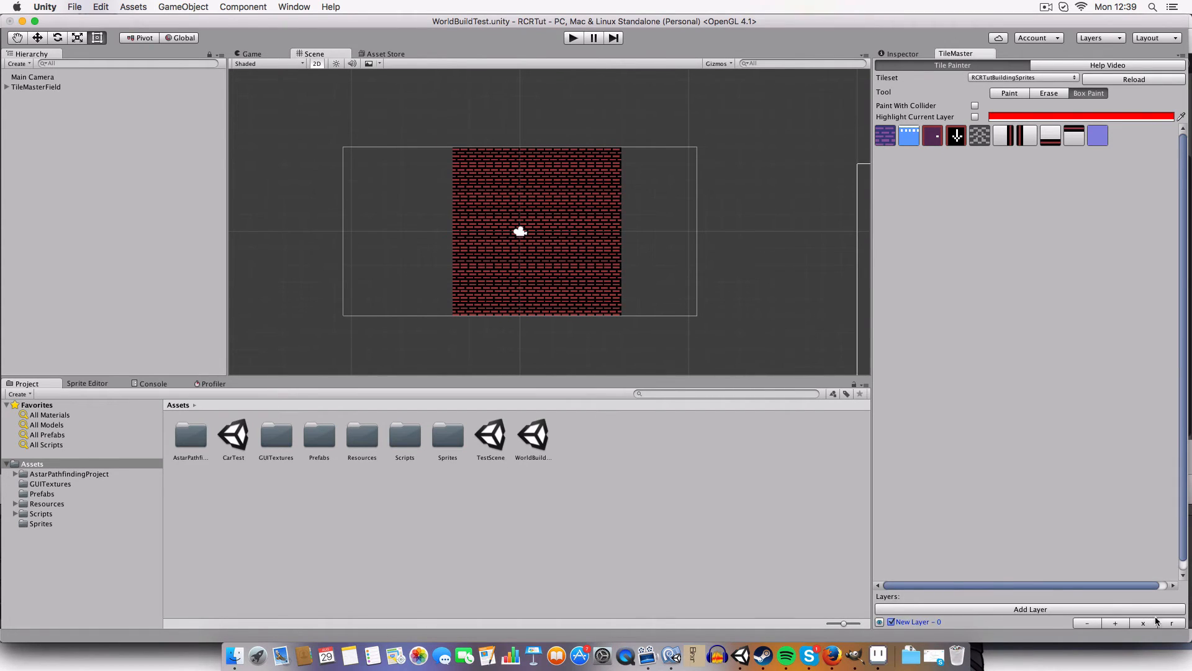
click(938, 622)
text(Outside)
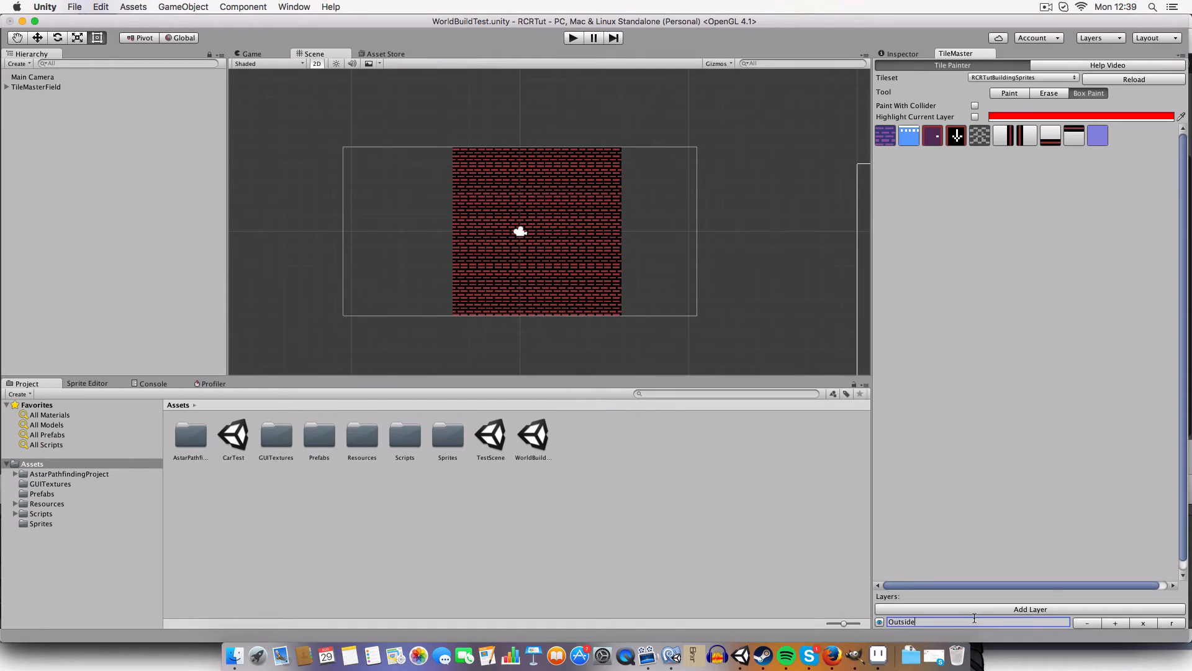
key(Return)
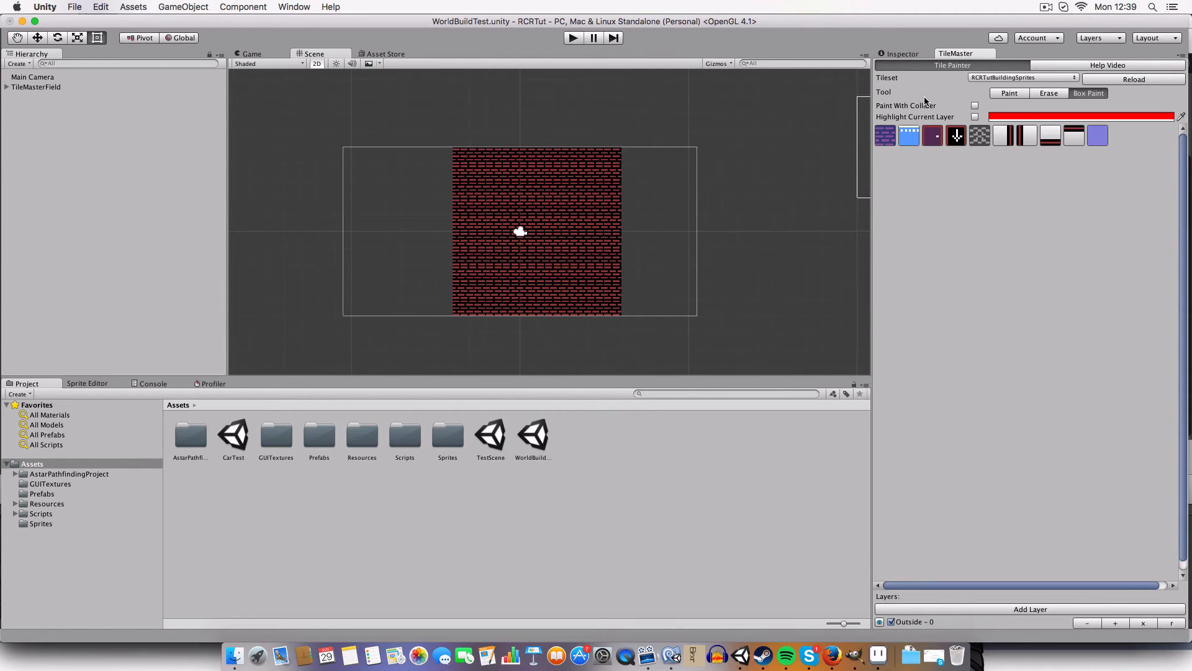
Box-paint blue window tiles on the brick wall: three-tile strips at both sides of two rows and a four-tile strip centred between them.
drag(613, 290, 568, 293)
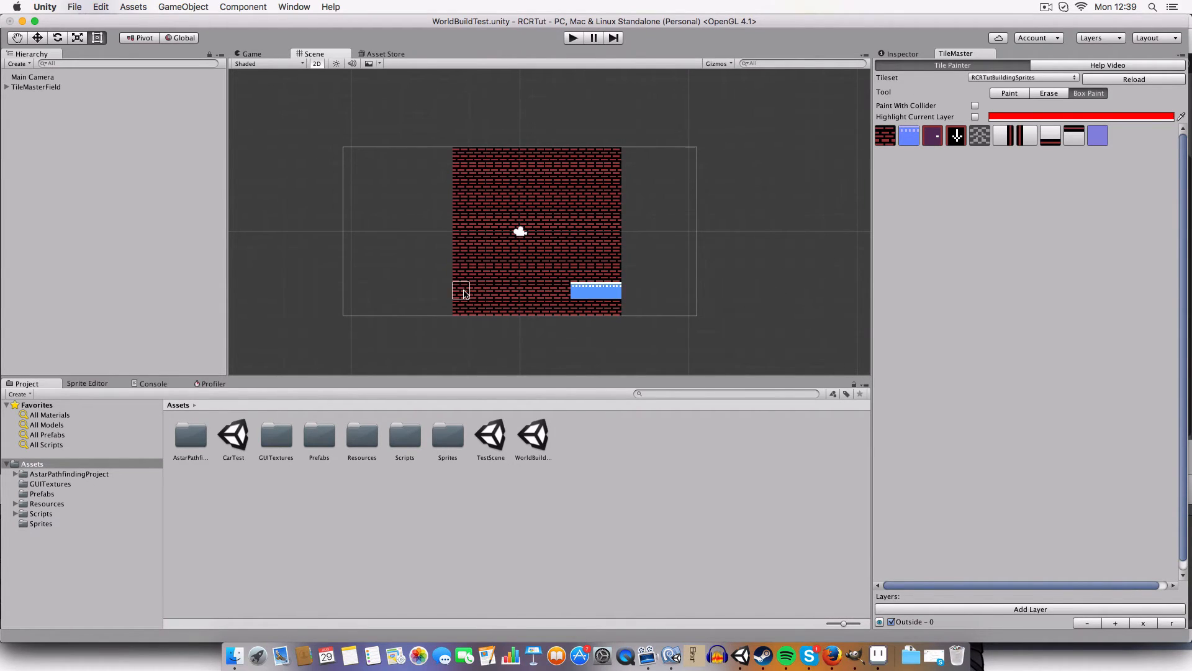
mouse_move(459, 291)
mouse_down()
mouse_move(499, 292)
mouse_move(565, 259)
mouse_up()
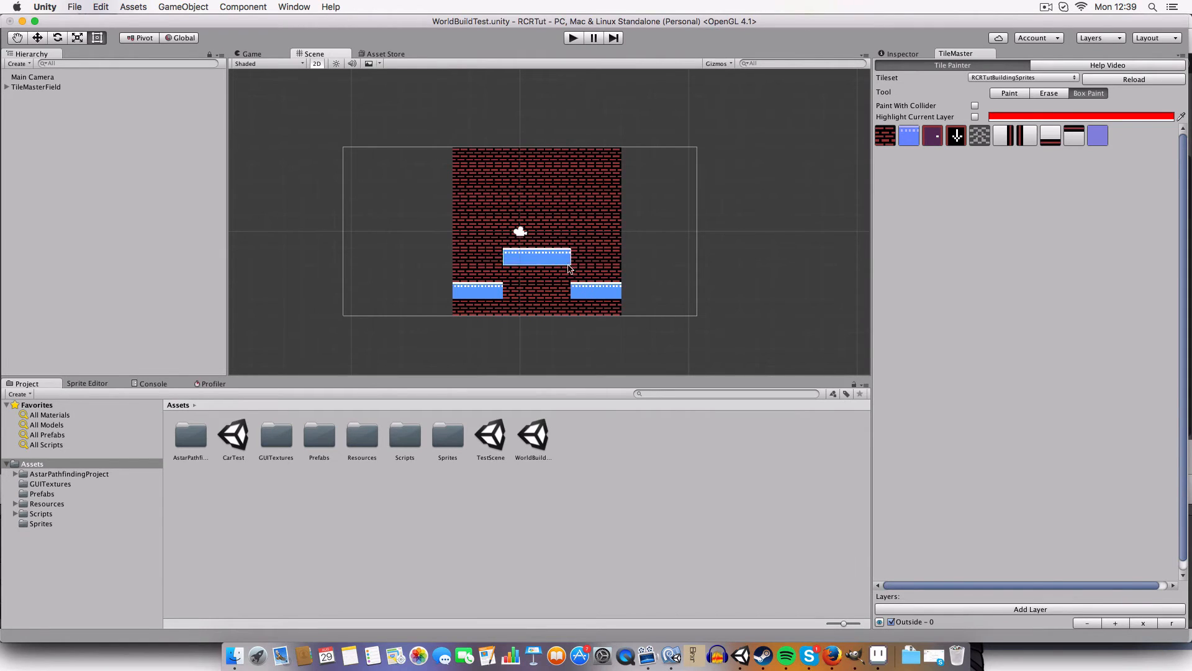
drag(492, 230, 458, 226)
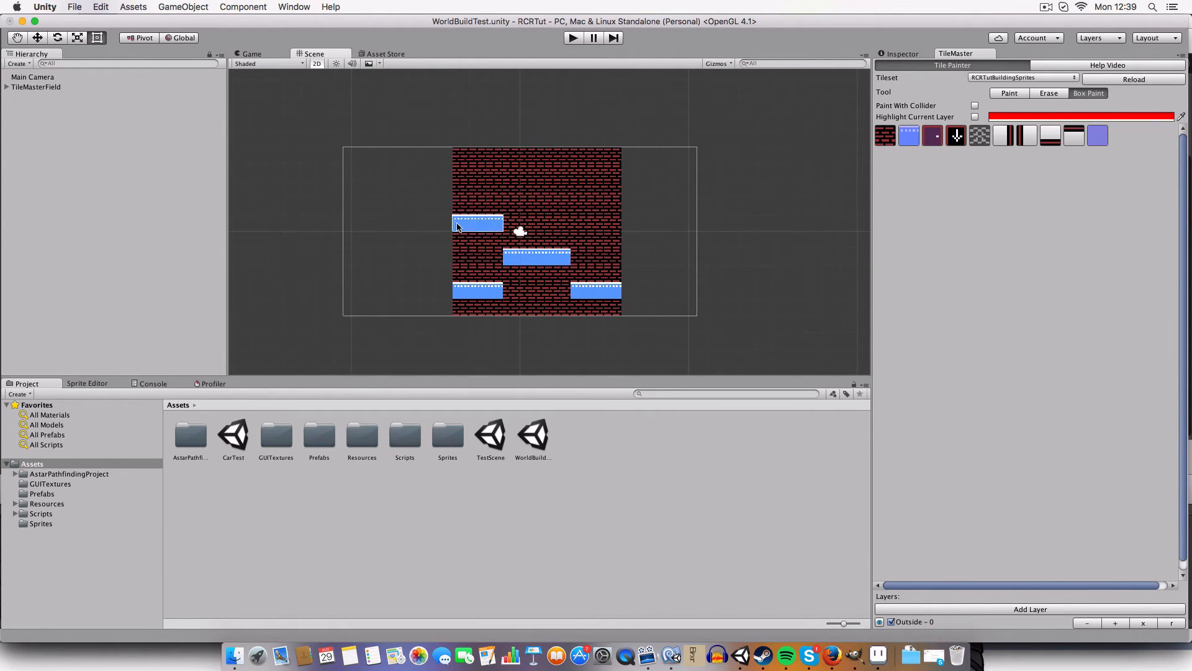
drag(580, 225, 624, 226)
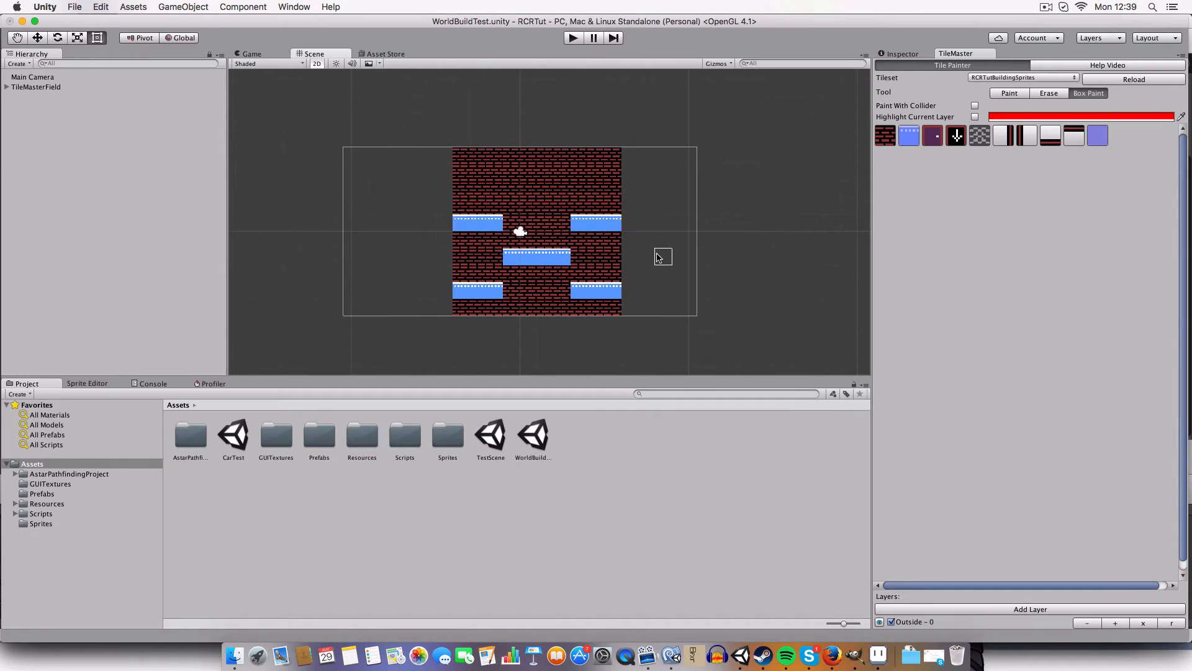
Box-paint the grey roof tile across the top three rows of the building.
click(957, 135)
mouse_move(454, 149)
mouse_down()
mouse_move(580, 167)
mouse_move(620, 197)
mouse_up()
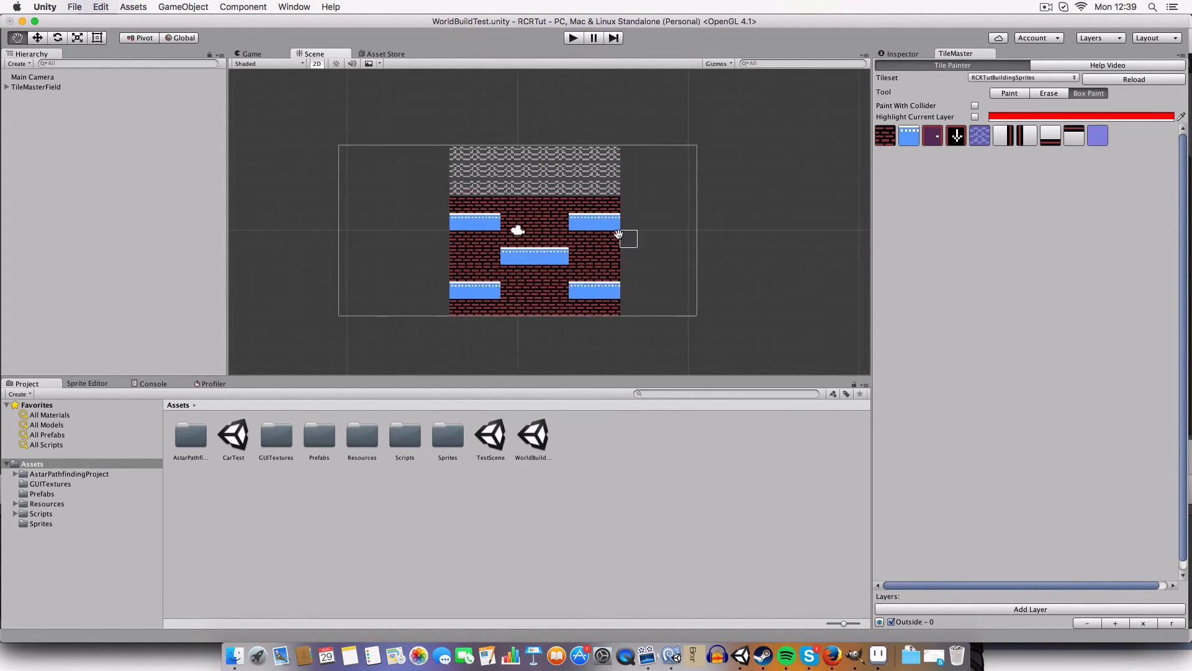
Place the black arrow door tile in the building's bottom row, five tiles from its left edge.
scroll(625, 240, up, 5)
middle_drag(621, 348, 621, 137)
click(957, 136)
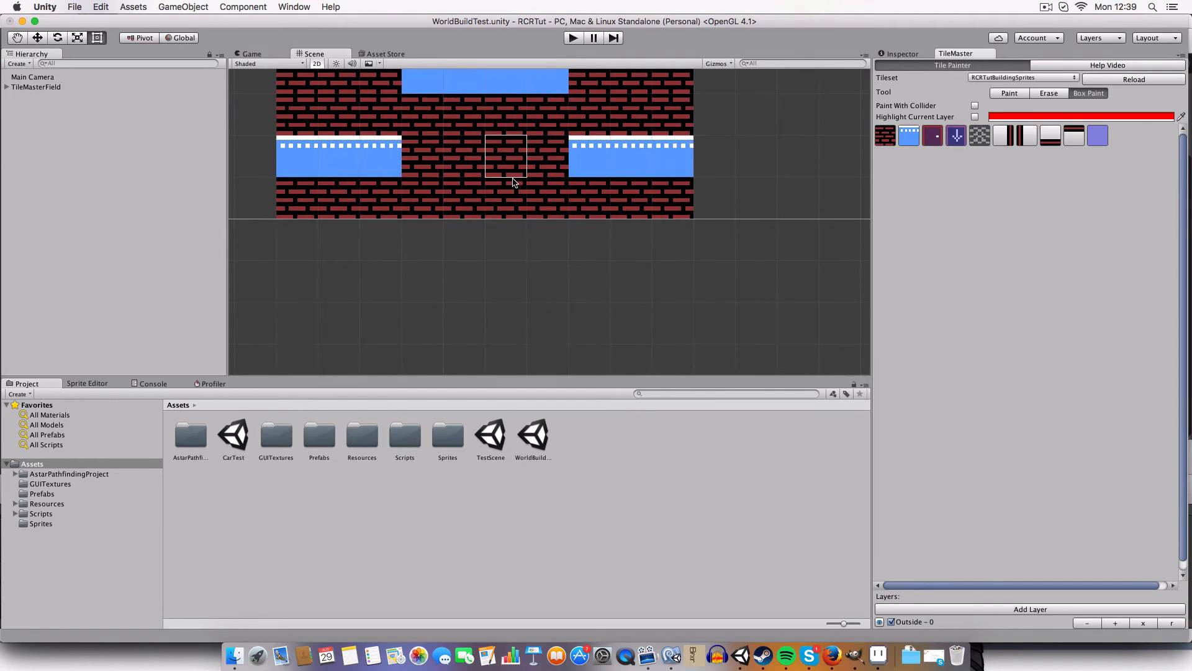
click(466, 199)
middle_drag(555, 295, 552, 338)
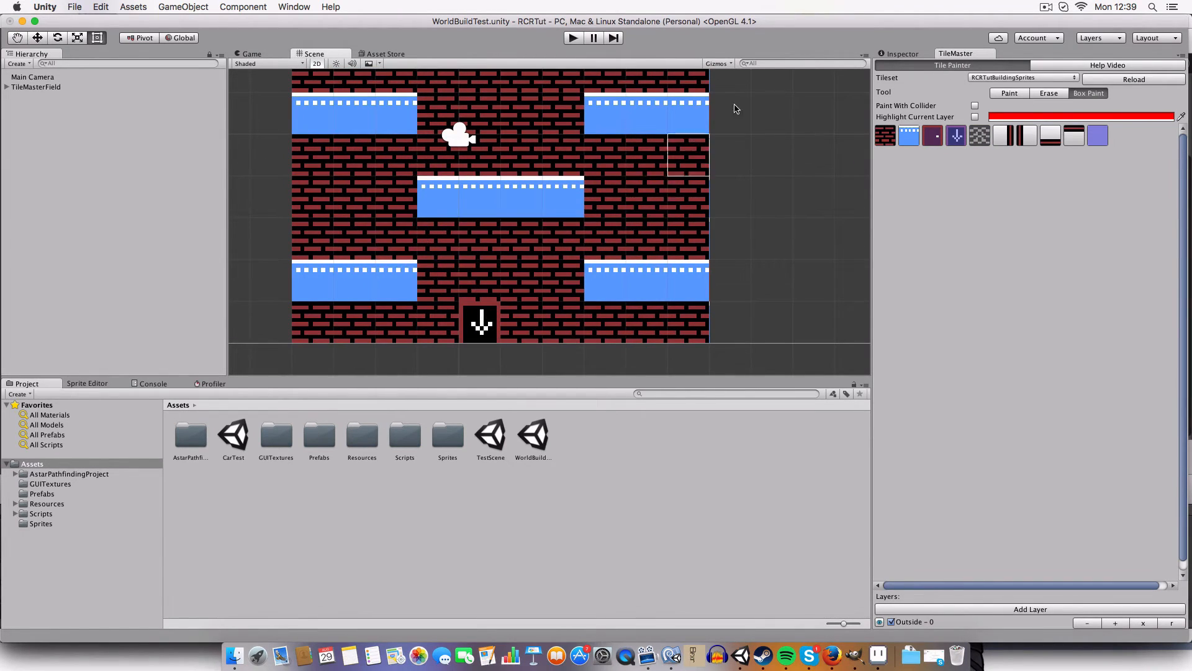
Add a new TileMaster layer and rename it InteriorFloor.
scroll(695, 186, down, 8)
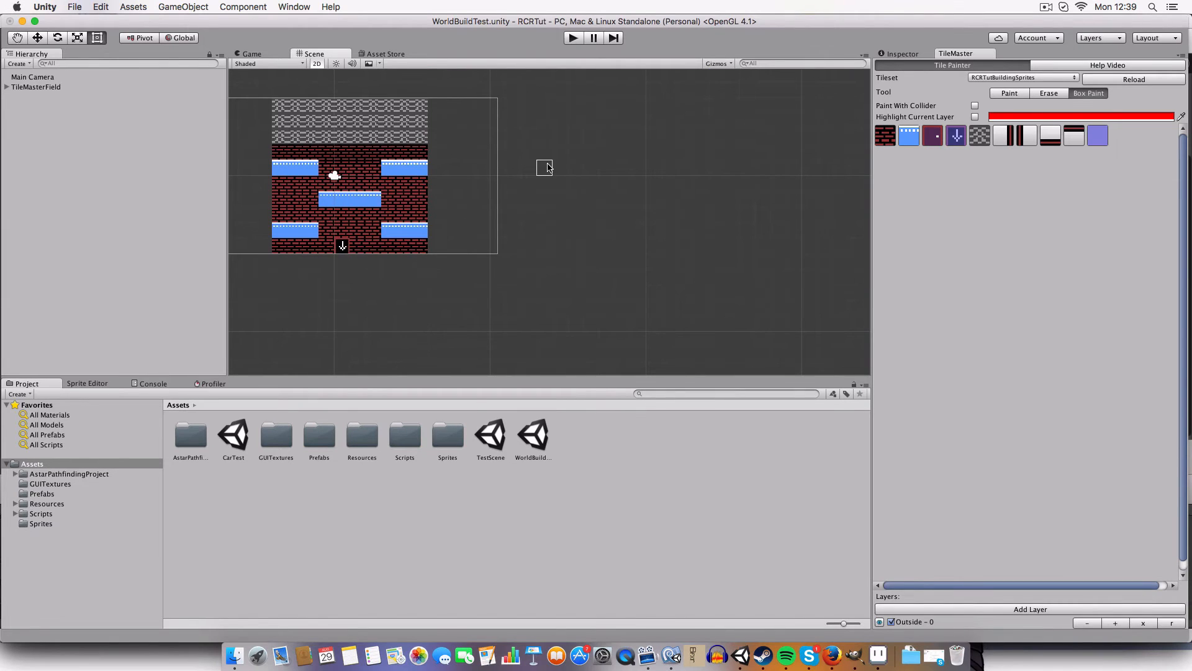
middle_drag(538, 153, 525, 147)
scroll(656, 167, up, 5)
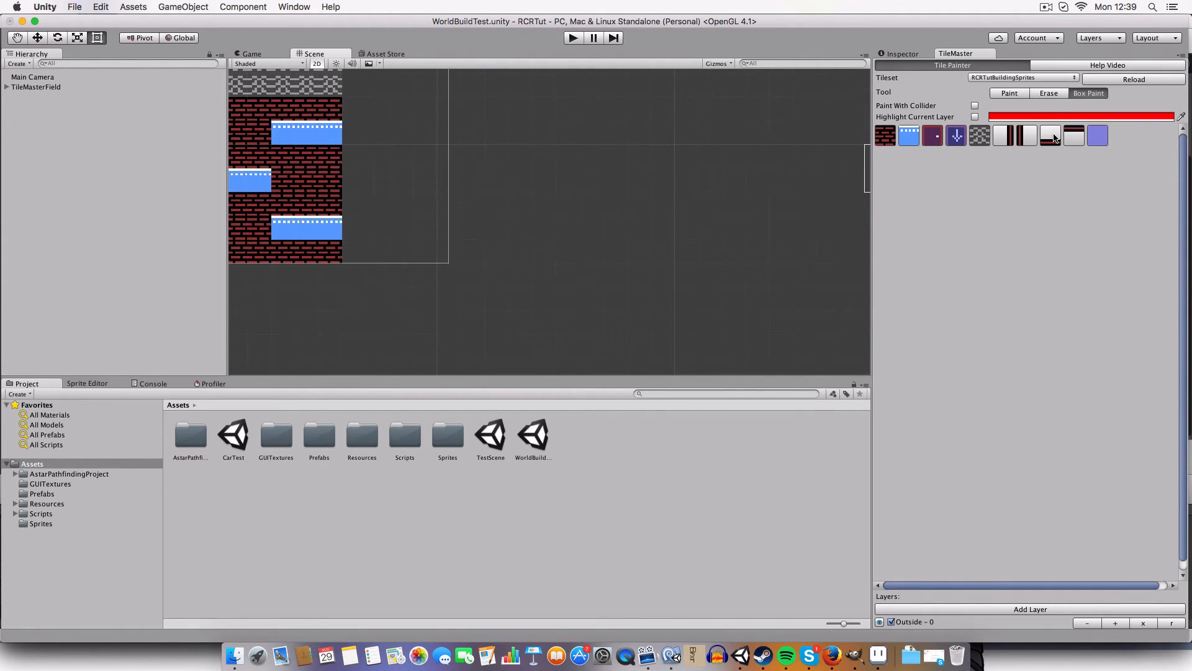
click(1079, 135)
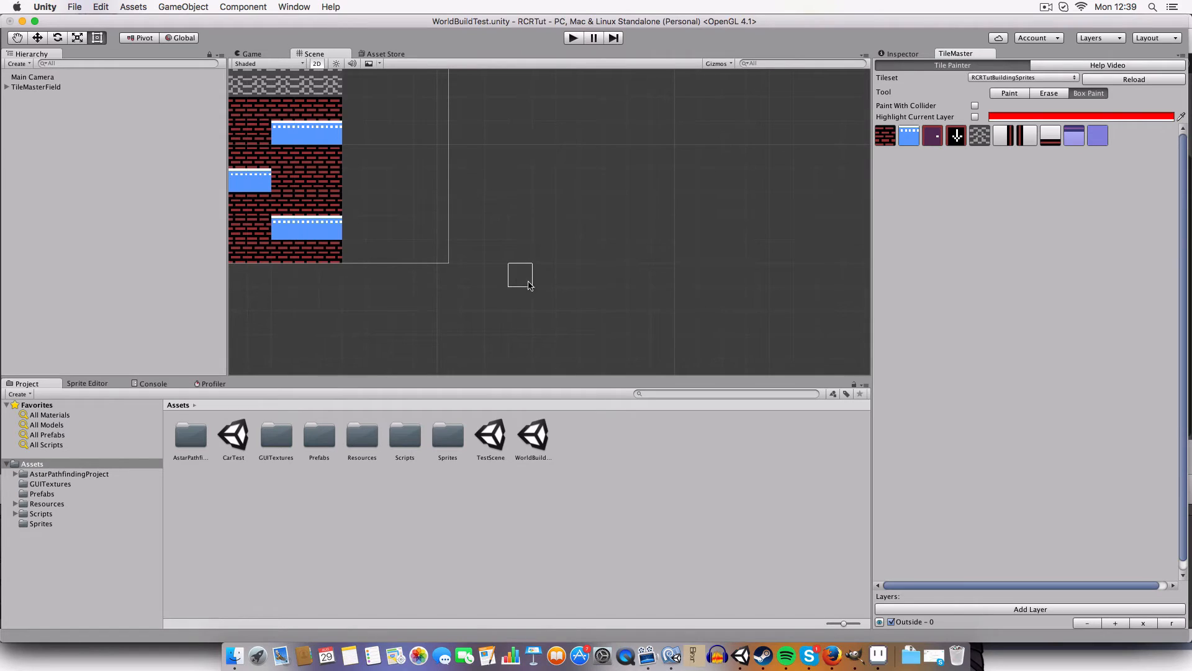
click(1030, 609)
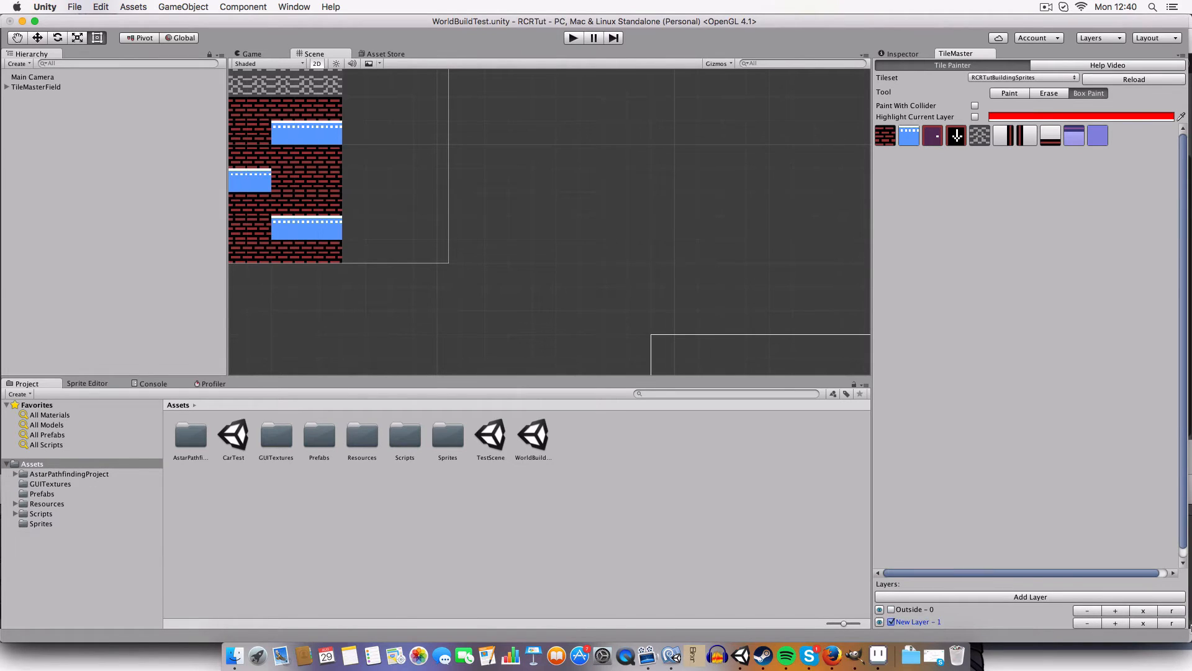
click(1174, 625)
click(957, 624)
text(InteriorFloor)
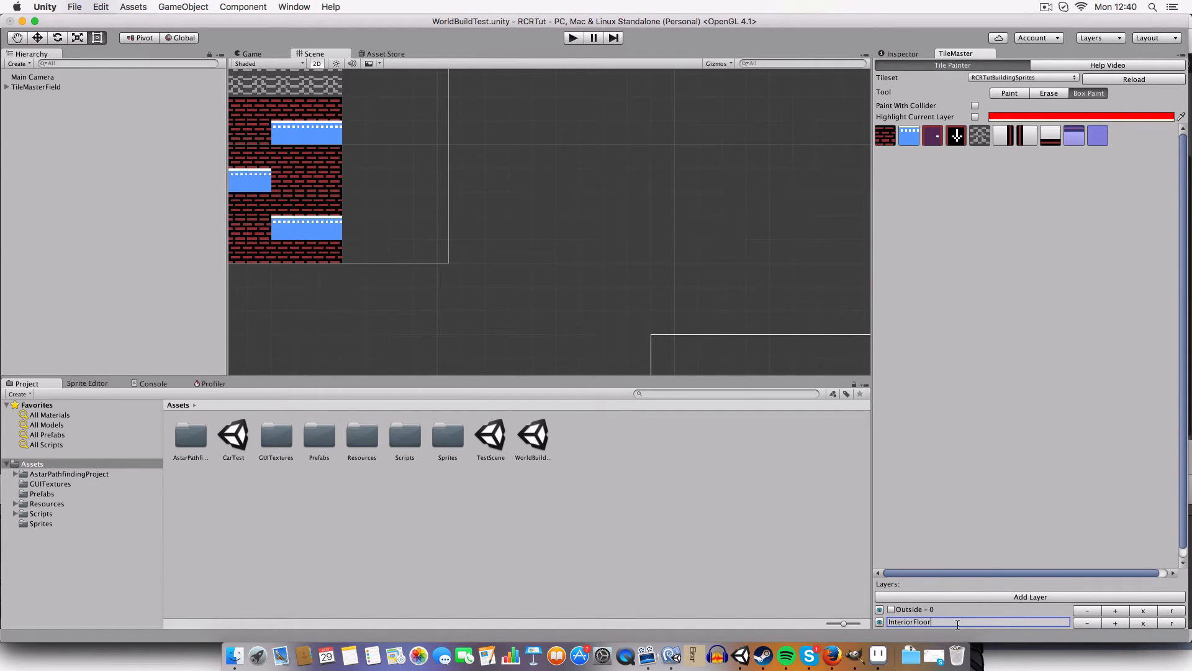
key(Return)
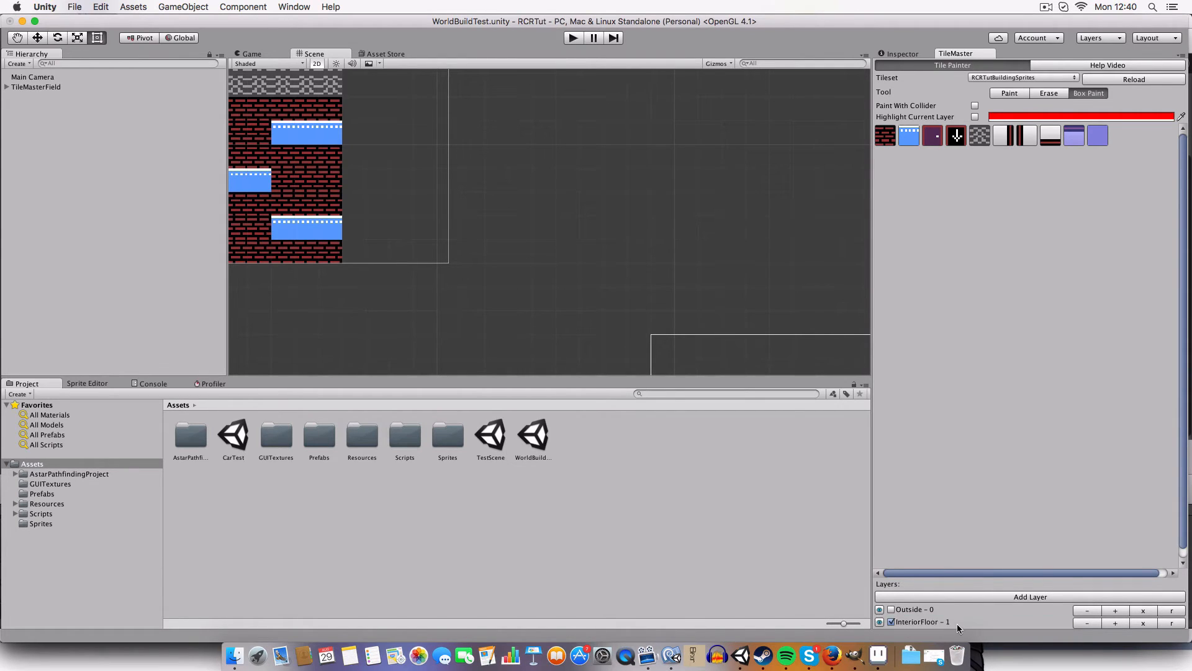
Box-paint a floor of plain purple tiles, nine tiles wide and seven high, in the empty space beside the building.
scroll(750, 247, down, 5)
click(1092, 134)
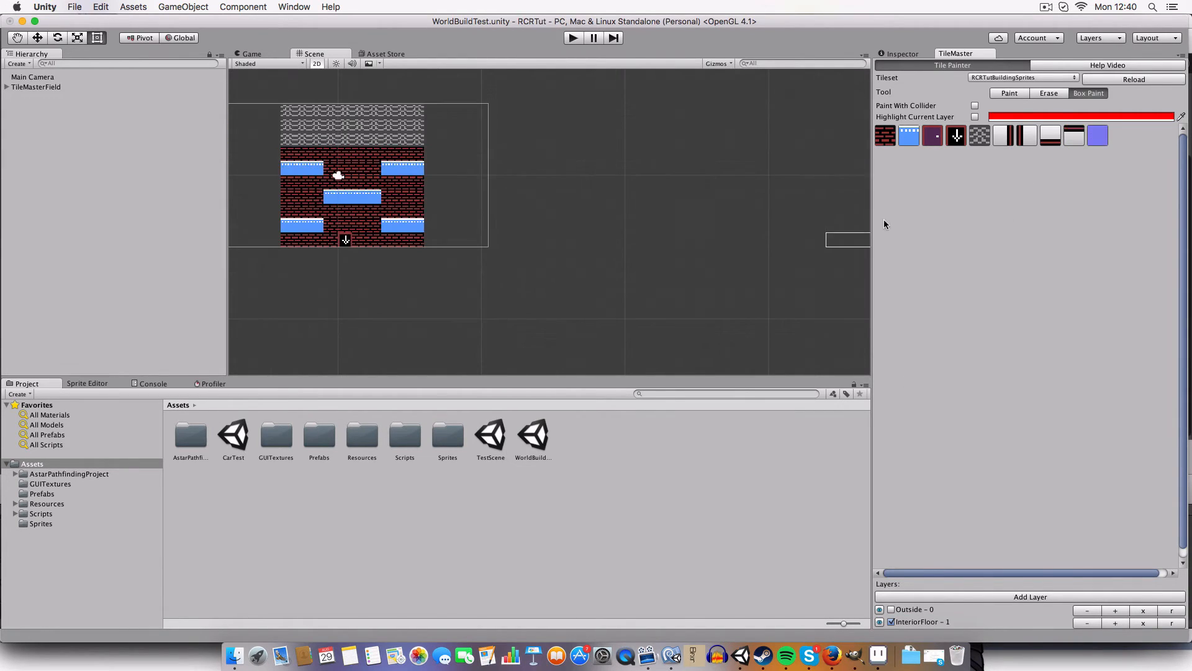
middle_drag(586, 230, 549, 253)
mouse_move(545, 205)
mouse_down()
mouse_move(684, 269)
mouse_move(648, 269)
mouse_up()
mouse_move(663, 204)
mouse_down()
mouse_move(664, 267)
mouse_move(530, 168)
mouse_move(544, 174)
mouse_up()
middle_drag(625, 261, 584, 243)
scroll(584, 243, up, 3)
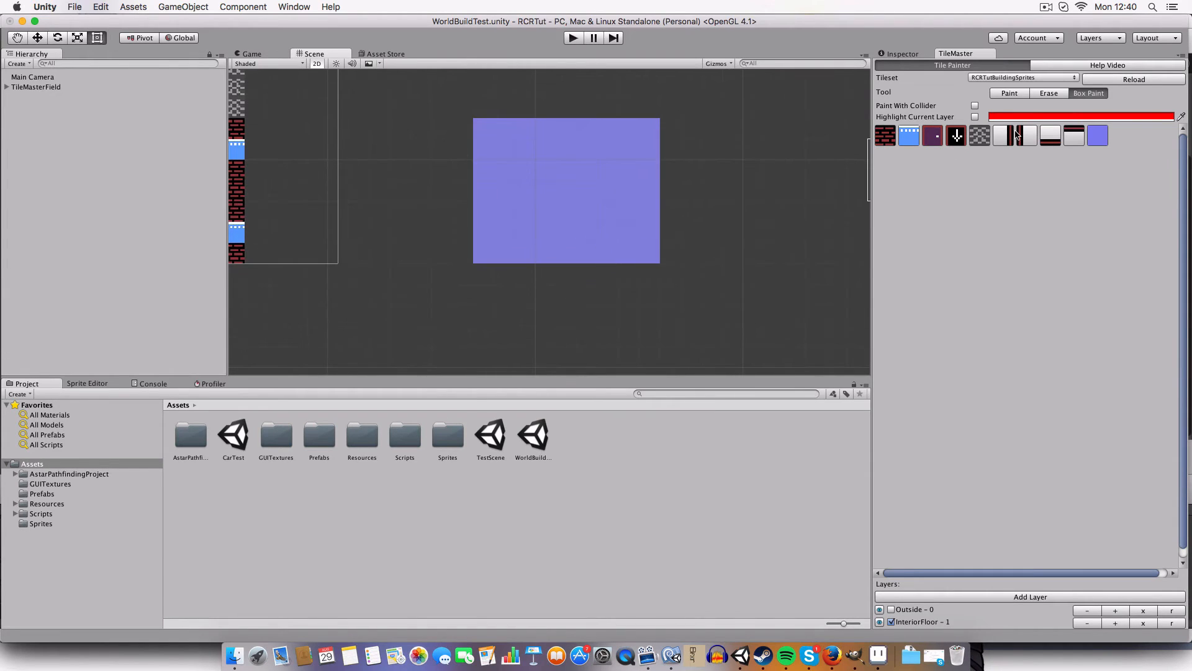
Add another TileMaster layer and rename it InteriorWalls.
click(1000, 597)
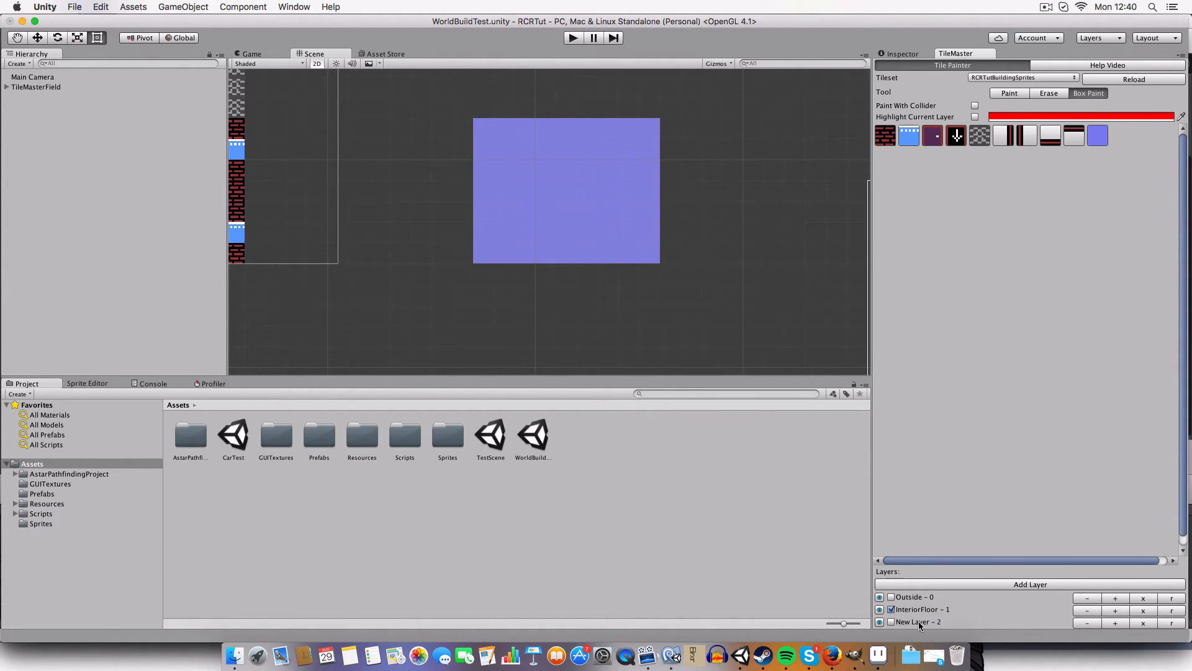
double_click(920, 622)
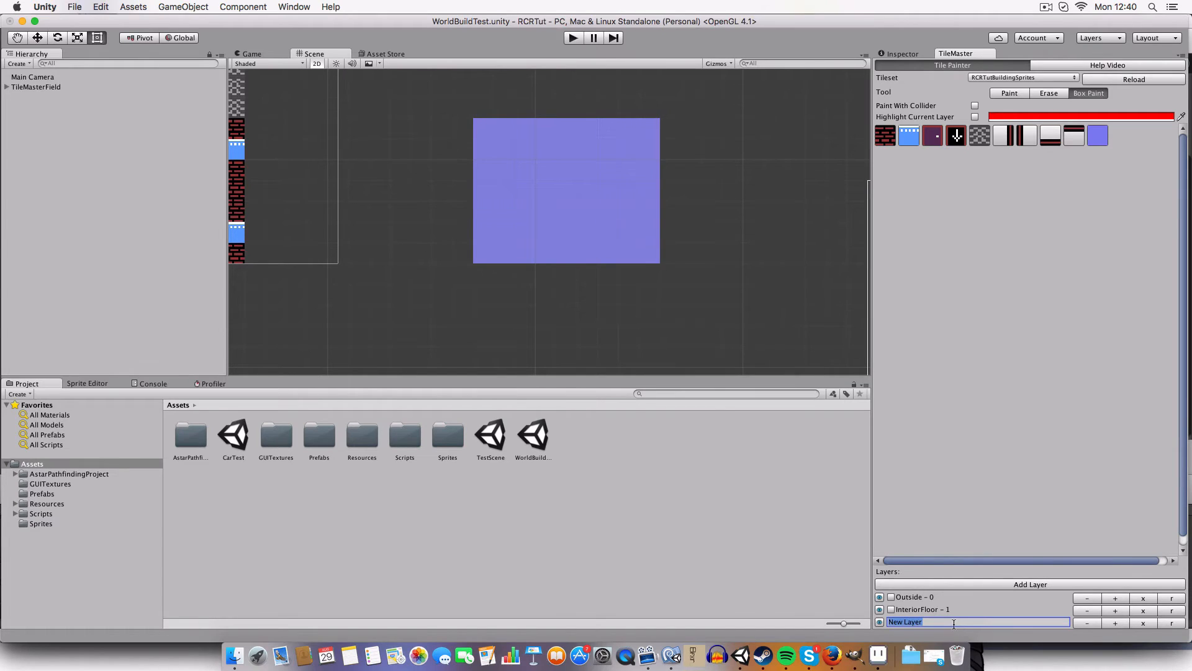
text(Interiori)
key(BackSpace)
key(Return)
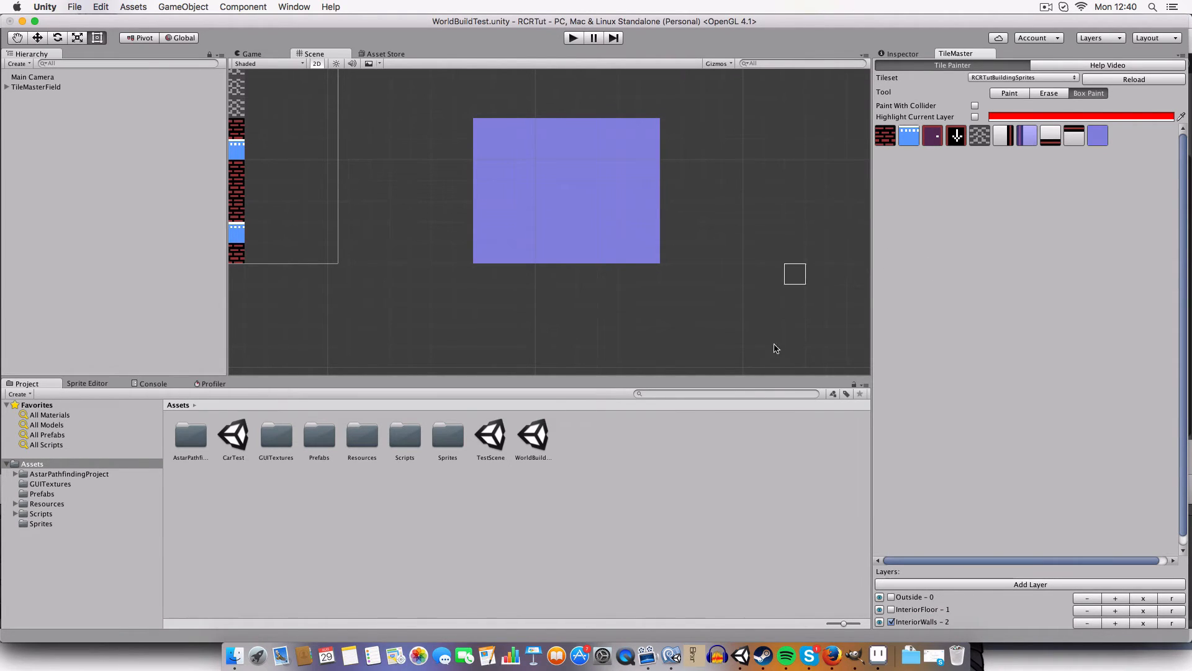
Box-paint thin walls along both sides of the floor and along its lower edge, leaving a two-tile doorway after the fourth tile.
drag(670, 251, 661, 113)
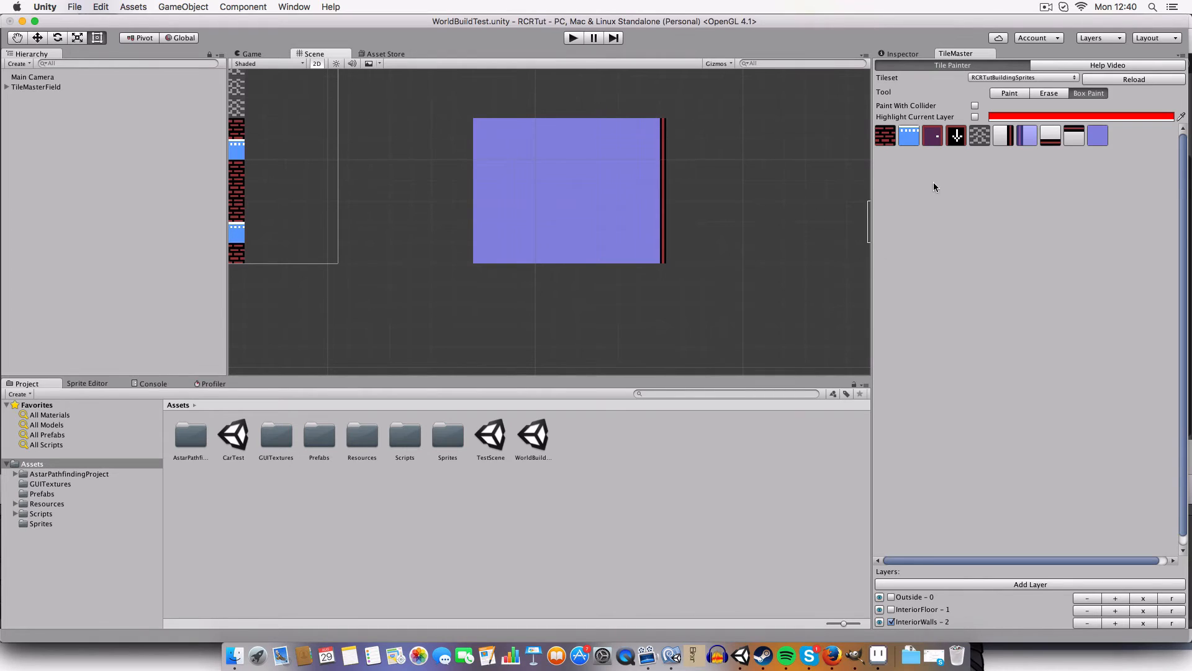
click(1027, 135)
mouse_move(459, 124)
mouse_down()
mouse_move(461, 254)
mouse_move(547, 271)
mouse_up()
click(1074, 135)
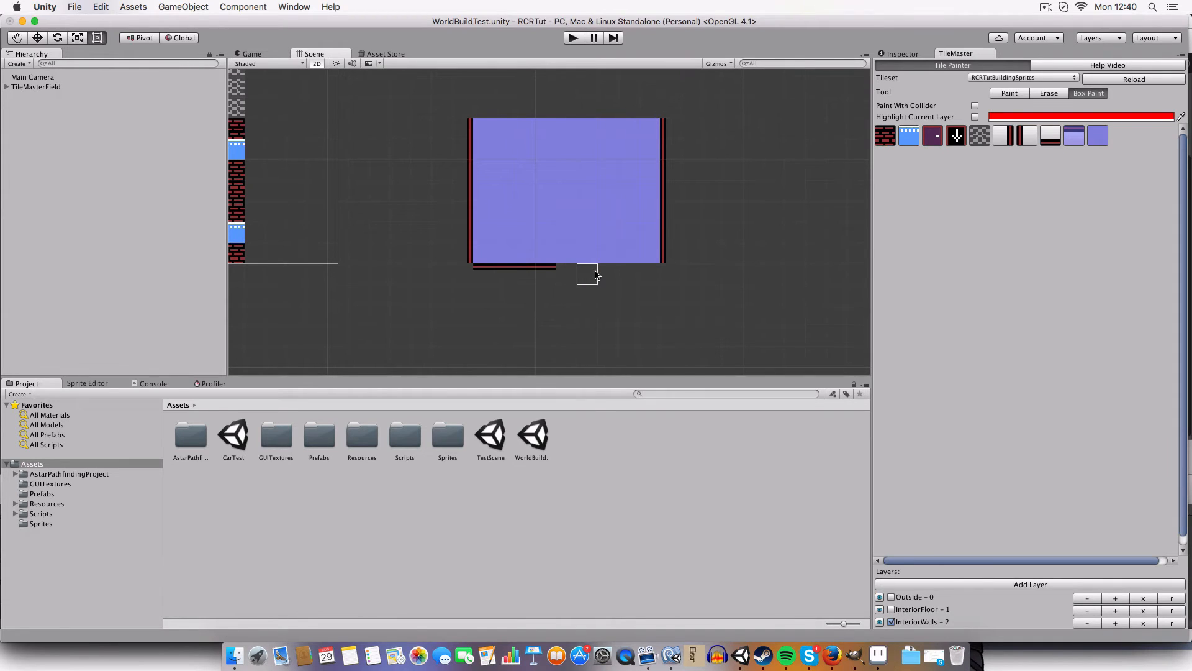
drag(633, 274, 651, 274)
Box-paint two rows of brick tiles along the floor's upper edge, nine tiles wide, as the room's back wall.
middle_drag(611, 194, 596, 279)
click(885, 135)
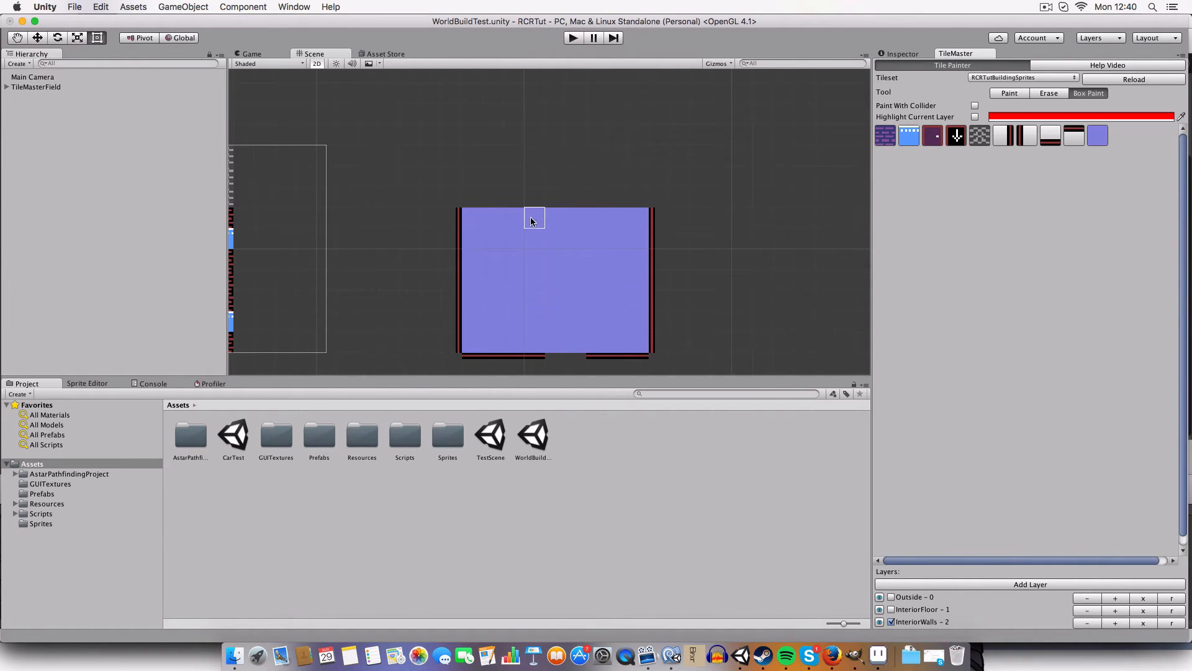
middle_drag(532, 222, 758, 198)
middle_drag(658, 193, 424, 202)
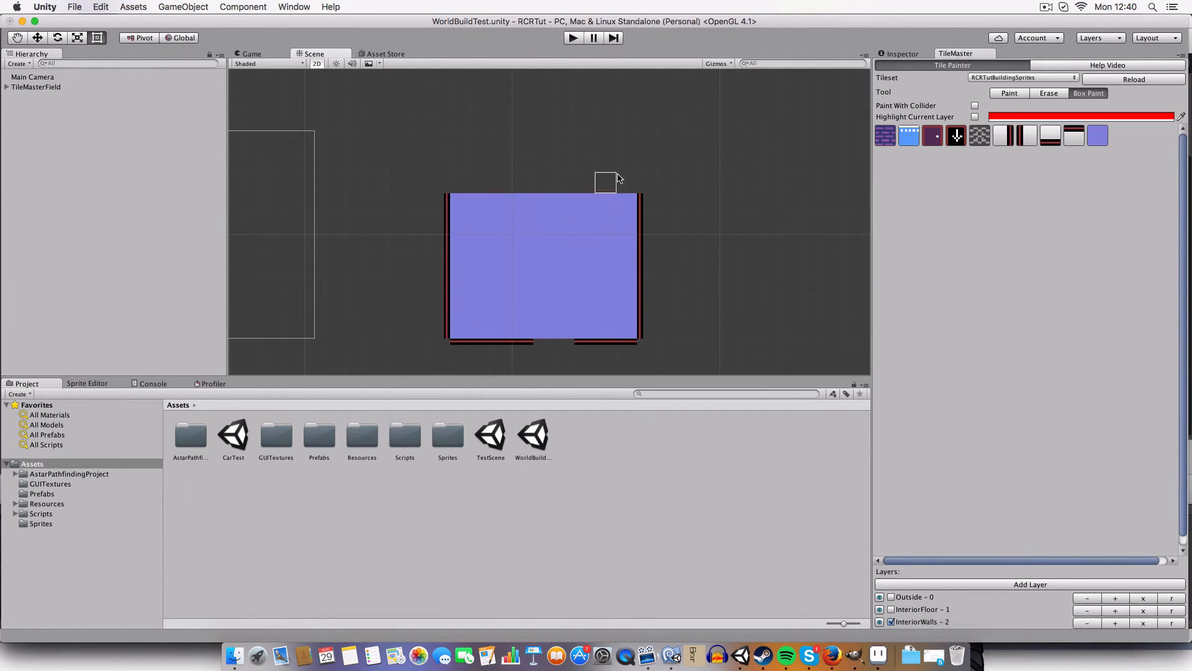
mouse_move(552, 186)
mouse_down()
mouse_move(448, 186)
mouse_move(630, 165)
mouse_up()
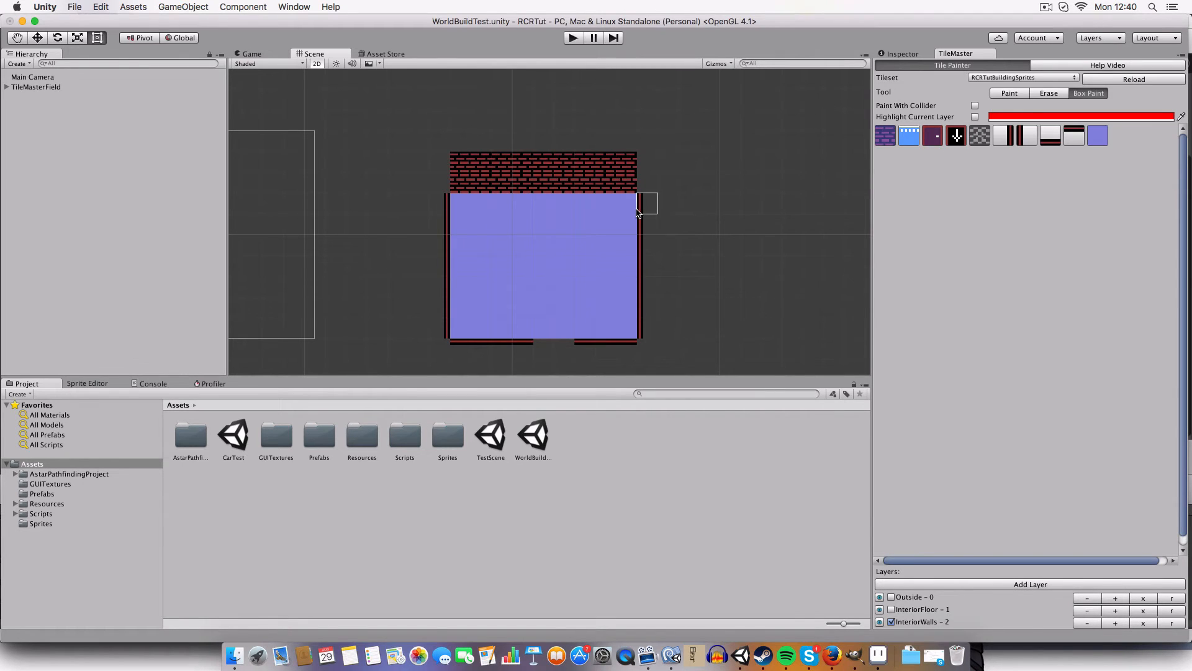
middle_drag(547, 202, 518, 297)
scroll(549, 273, up, 3)
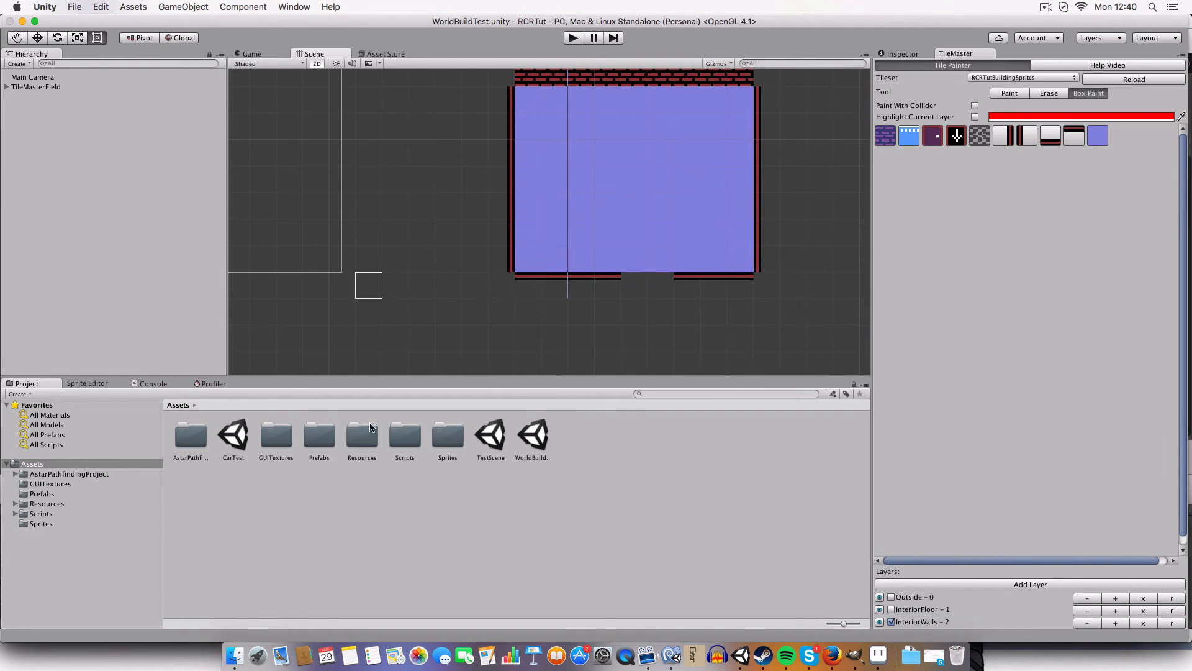
Close the TileMaster window and select the TileMasterField object that holds the painted tiles.
right_click(969, 54)
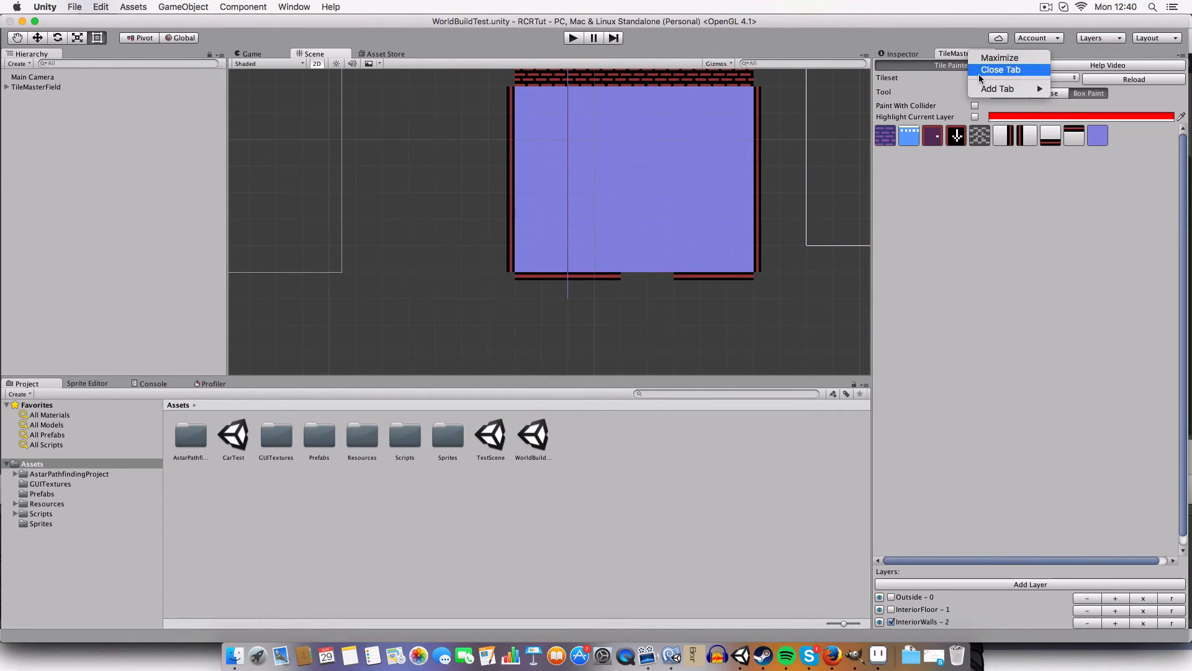
click(994, 72)
scroll(469, 208, down, 3)
middle_drag(469, 208, 590, 219)
key(t)
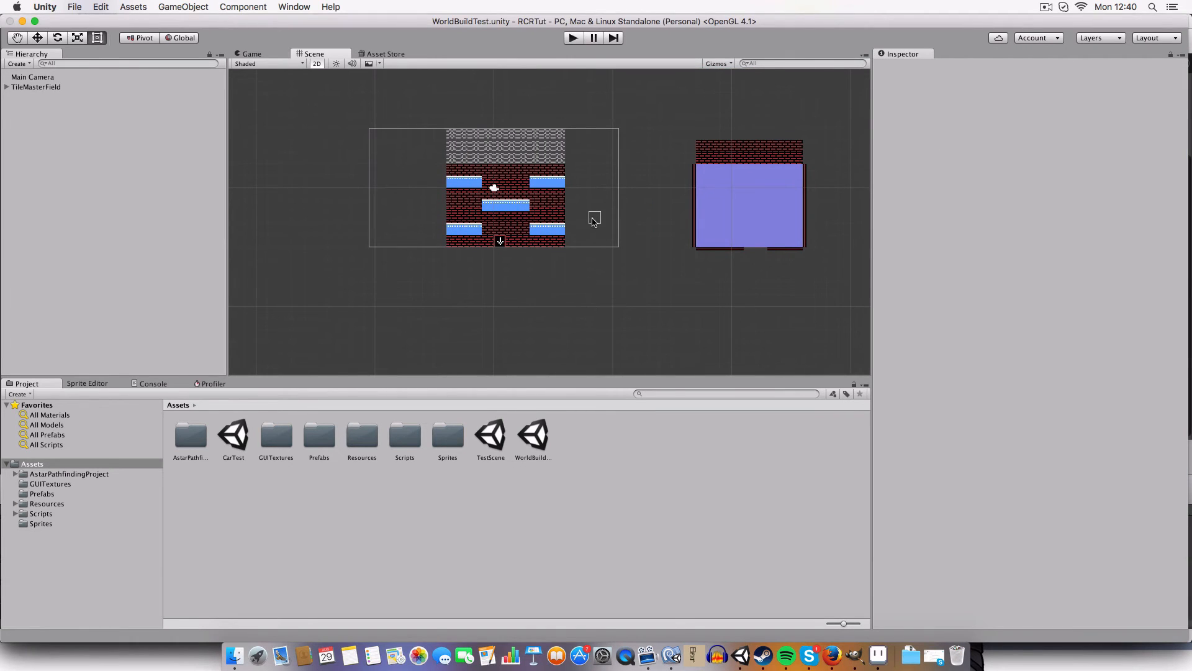
click(36, 87)
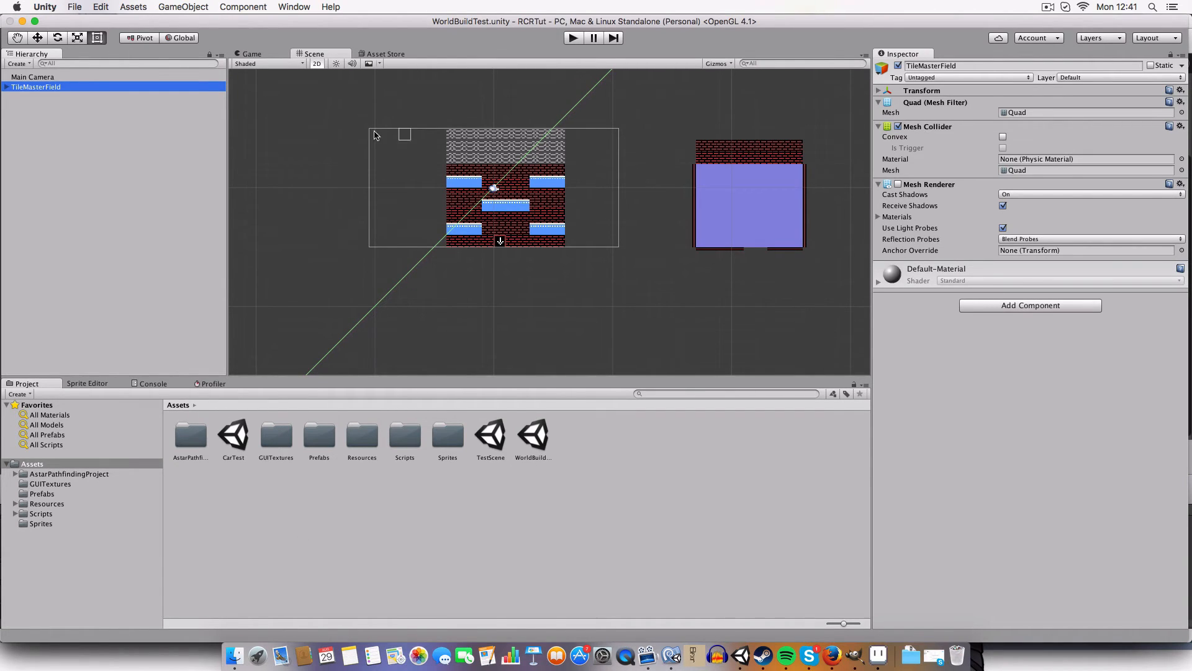
Open TestScene and bring its existing building with the arrow door into view.
click(492, 441)
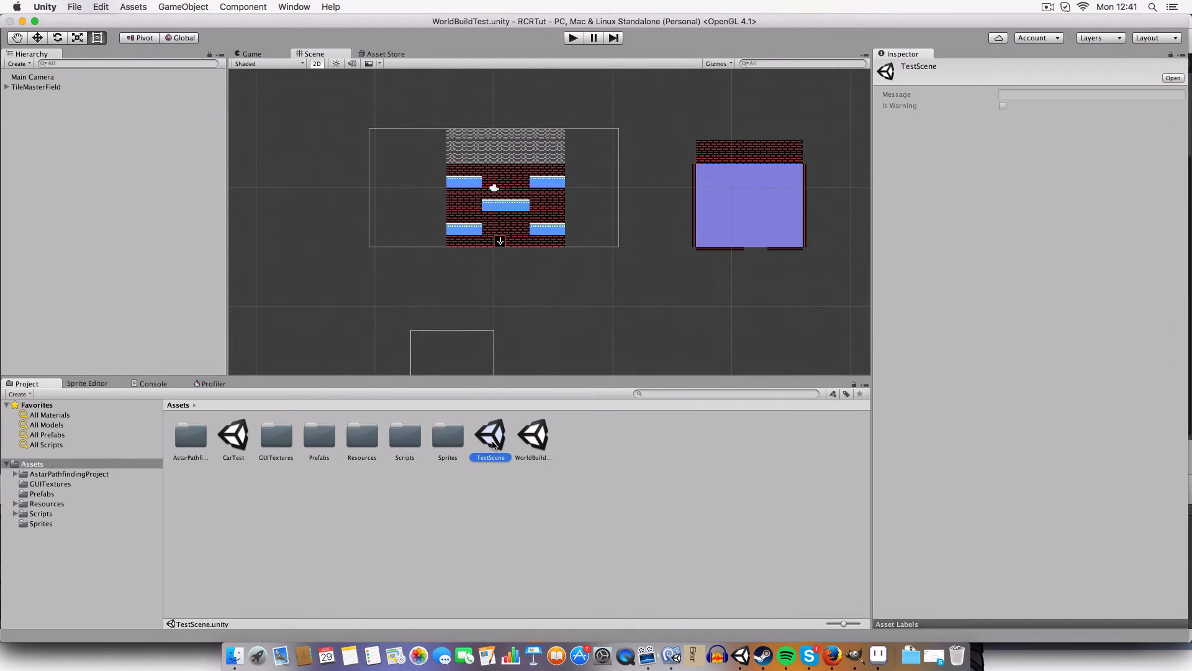
scroll(428, 256, down, 4)
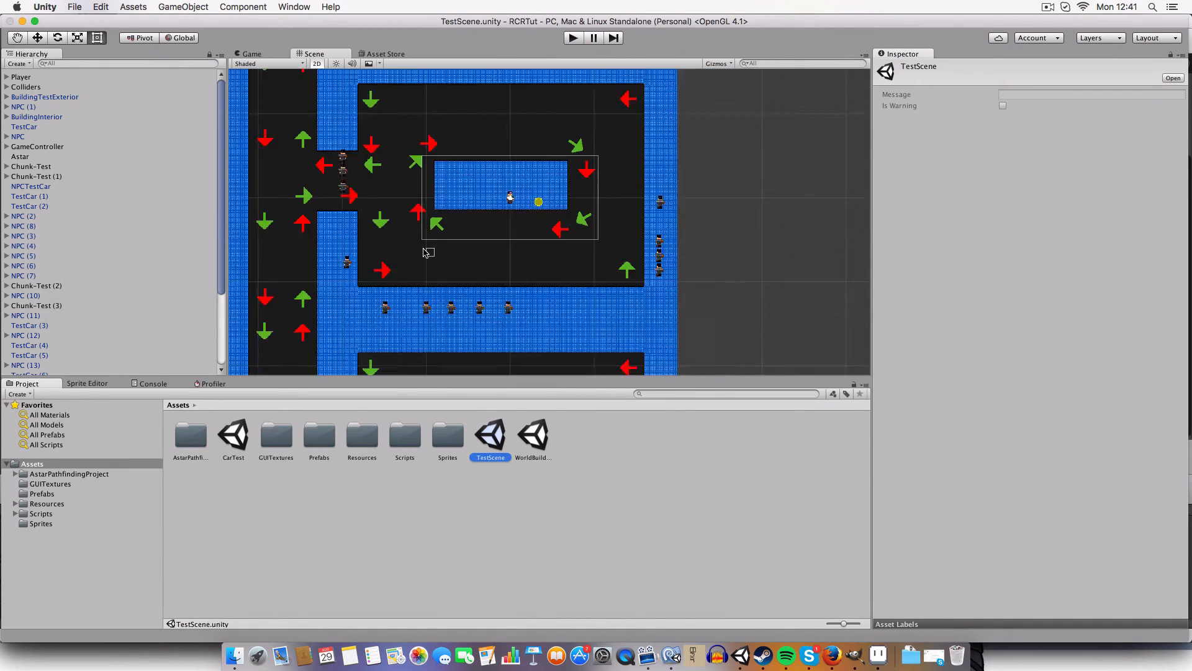
middle_drag(384, 186, 430, 353)
scroll(549, 223, up, 6)
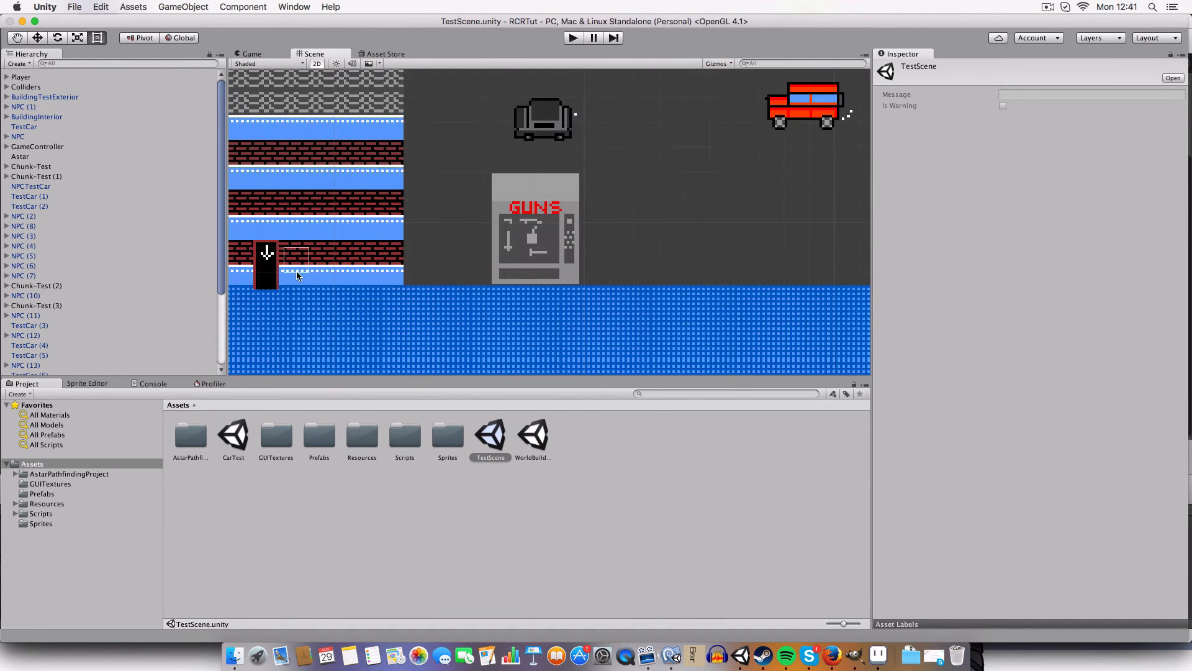
middle_drag(419, 135, 505, 168)
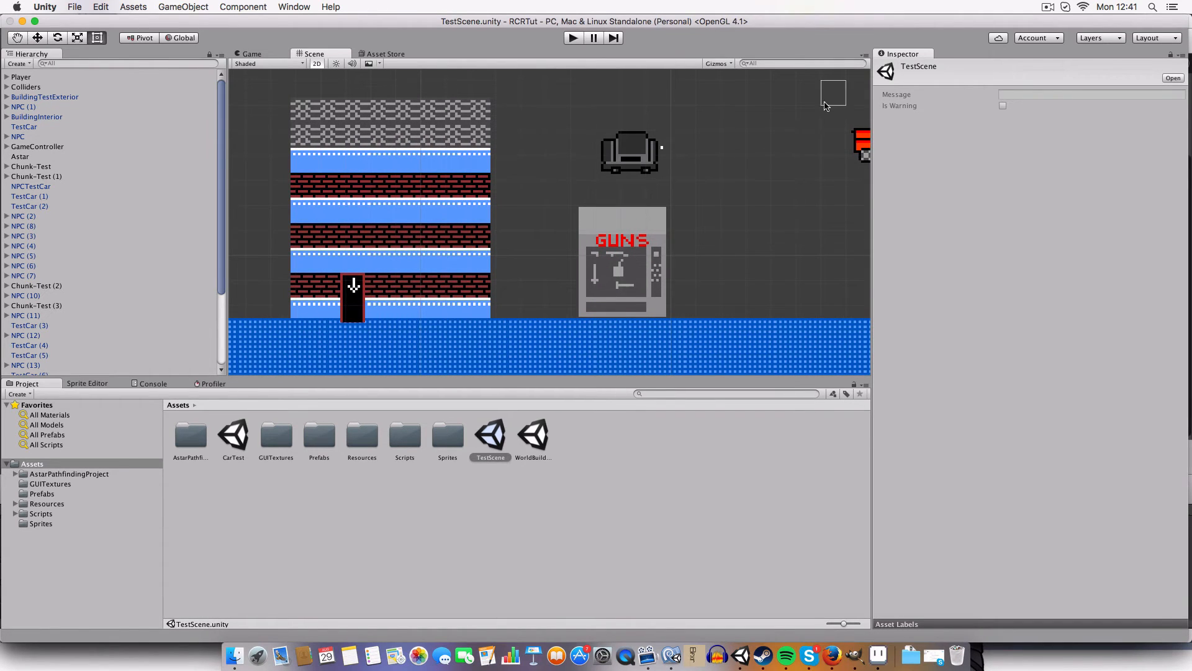
Try to delete the leftover TileMasterField object from TestScene.
scroll(92, 152, down, 5)
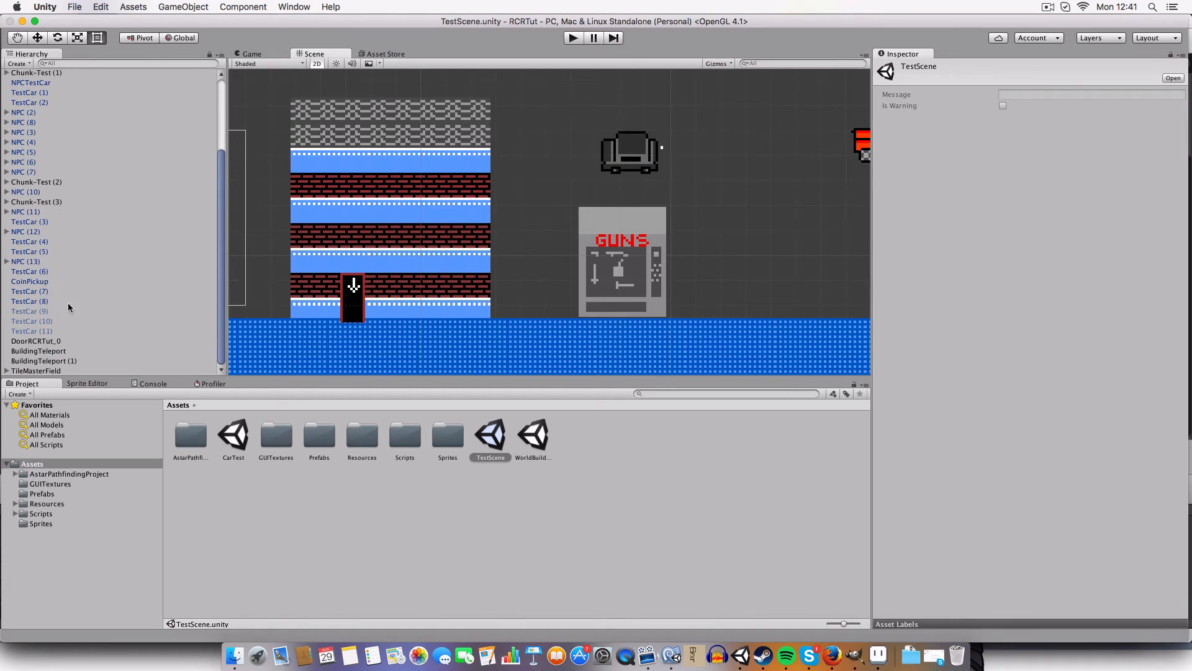
click(36, 371)
key(super+z)
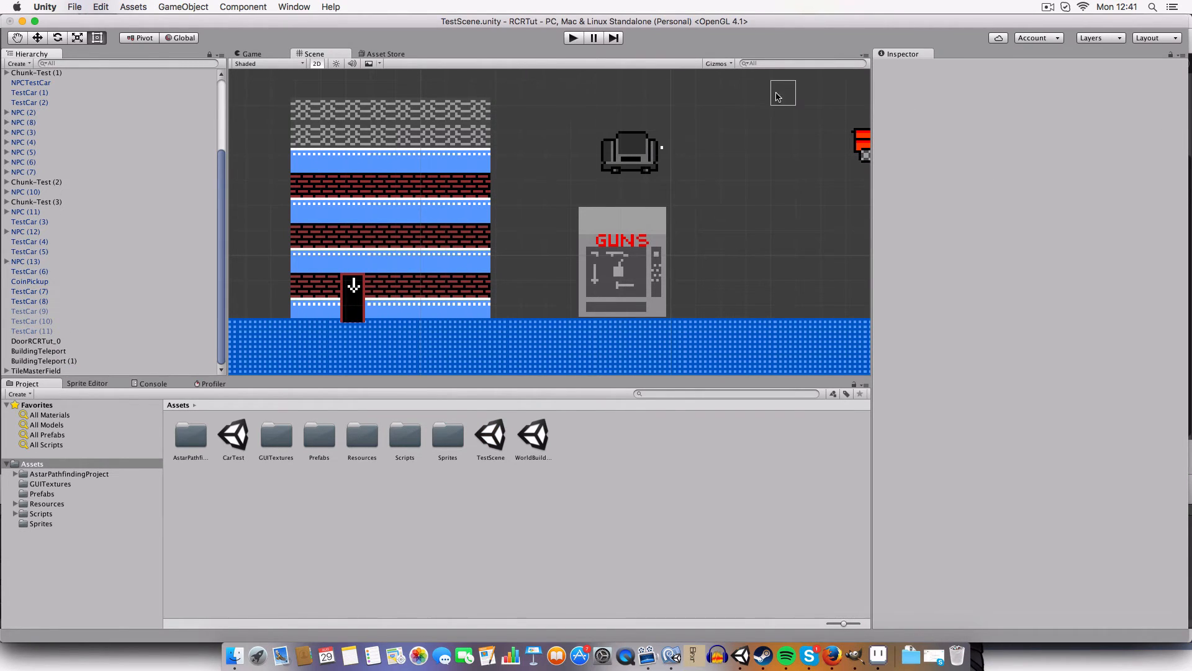
scroll(558, 106, down, 2)
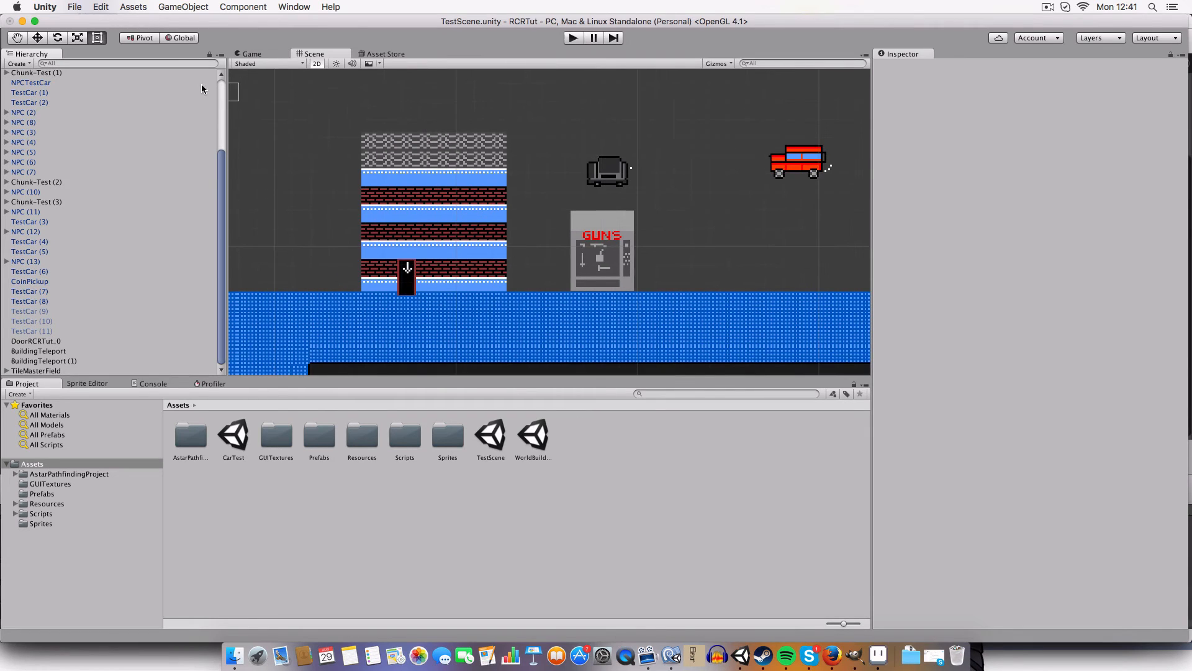
Run TestScene briefly in play mode, stop it, and delete the TileMasterField object.
click(579, 39)
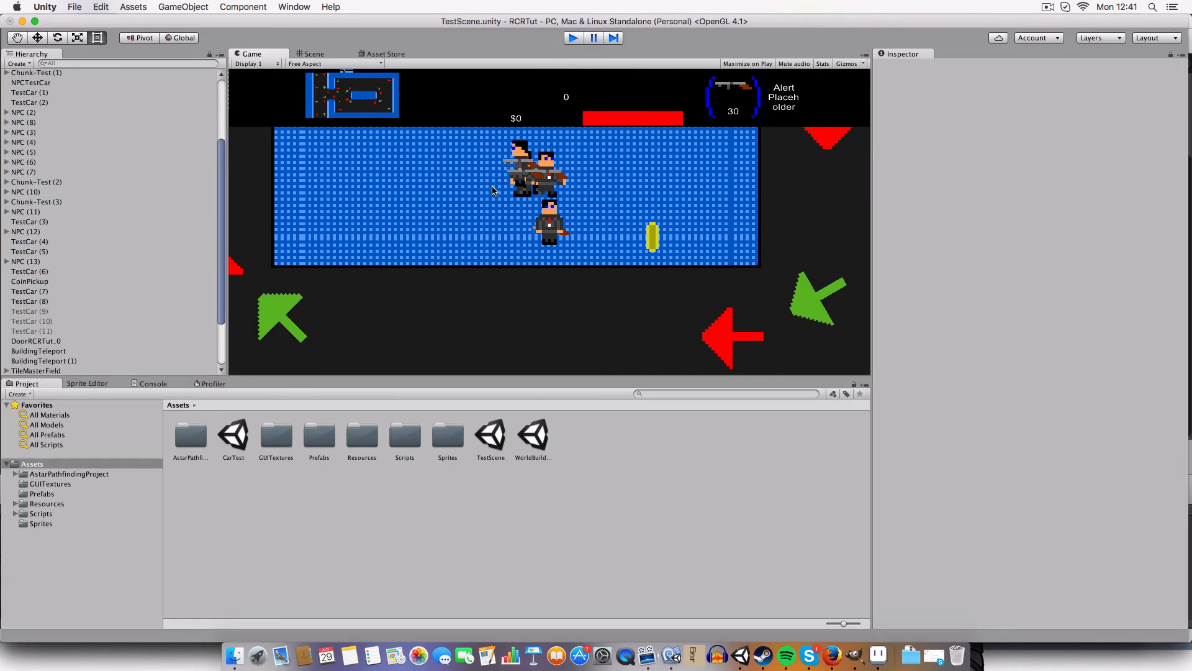
key(super+p)
scroll(452, 159, down, 4)
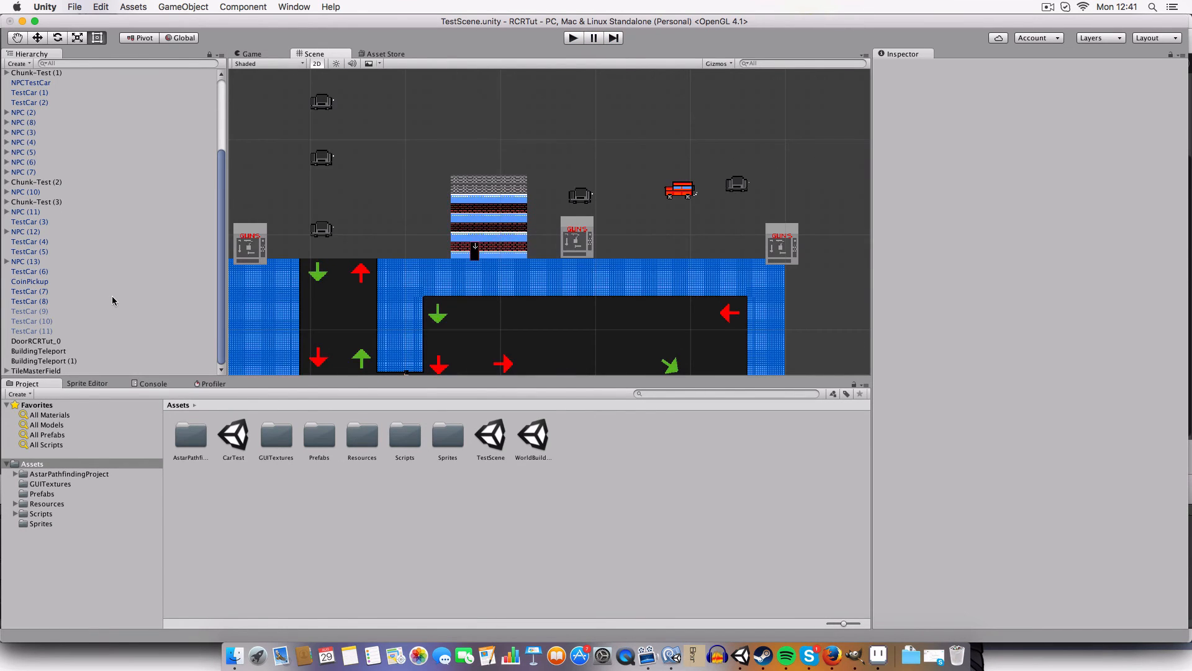
click(37, 371)
key(super+BackSpace)
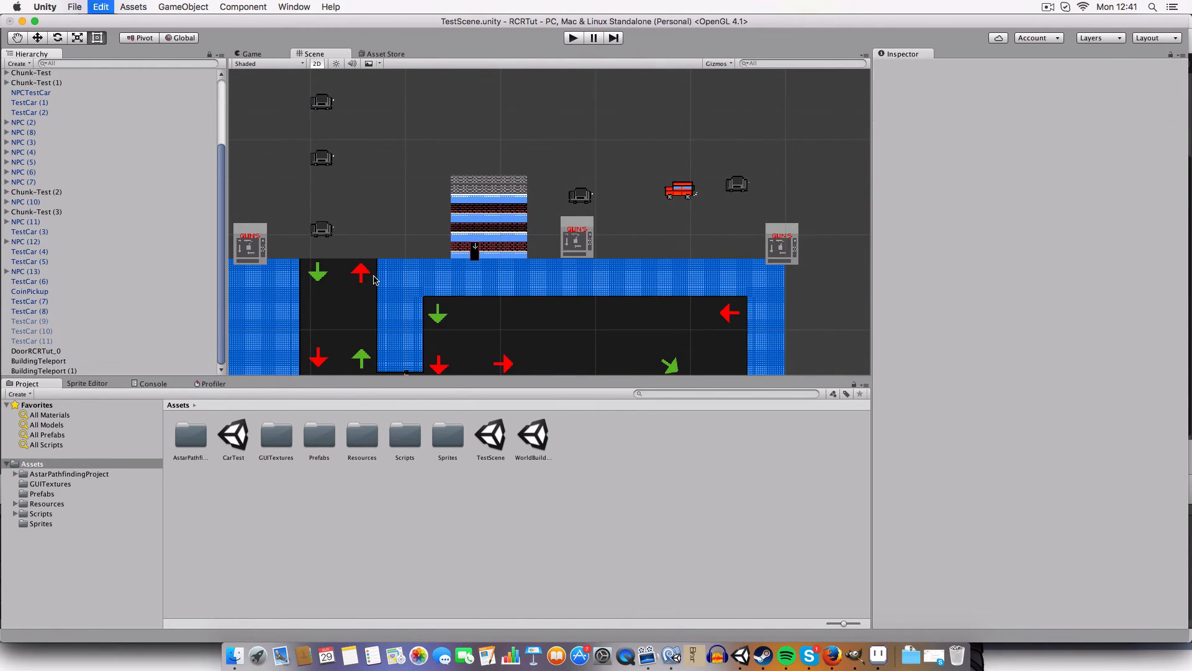
Select the BuildingTestExterior object and expand it to examine its child objects.
scroll(514, 200, down, 3)
middle_drag(514, 199, 562, 169)
scroll(561, 169, up, 4)
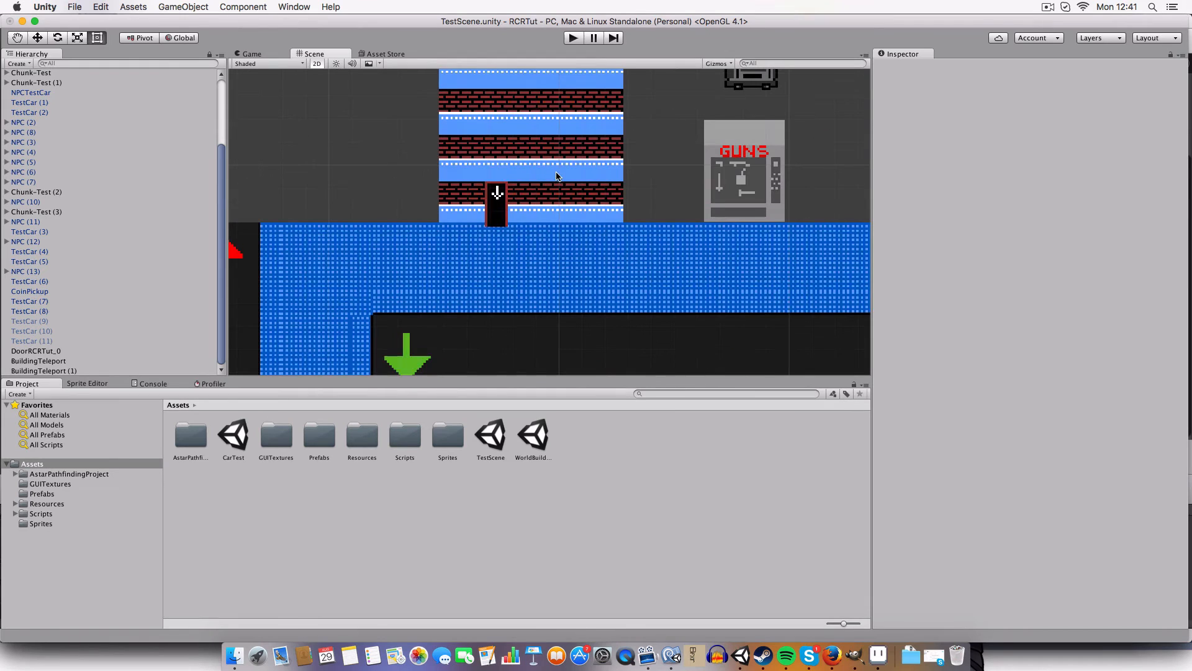
scroll(26, 171, up, 5)
click(464, 166)
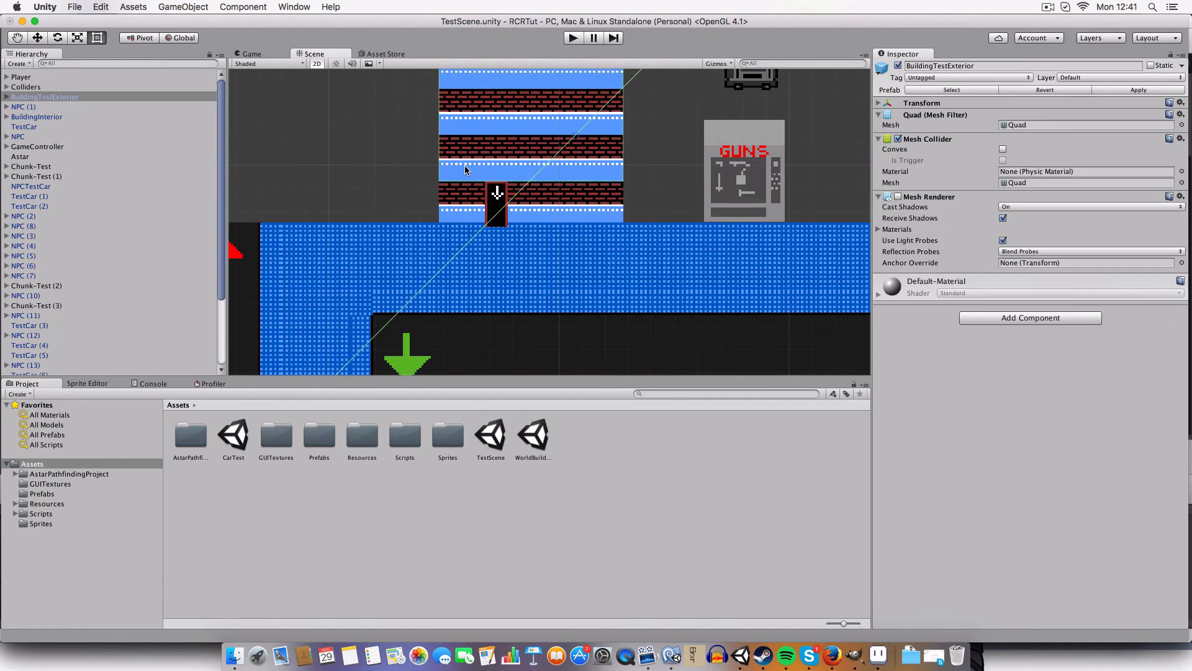
click(14, 97)
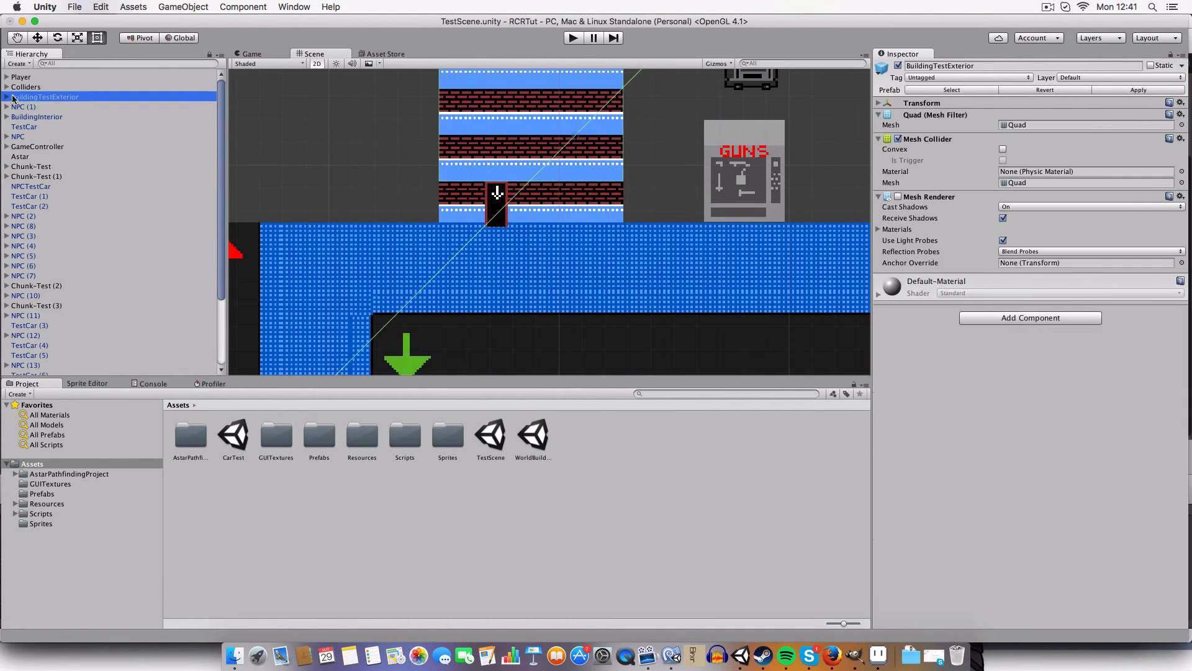
click(6, 98)
middle_drag(332, 117, 345, 213)
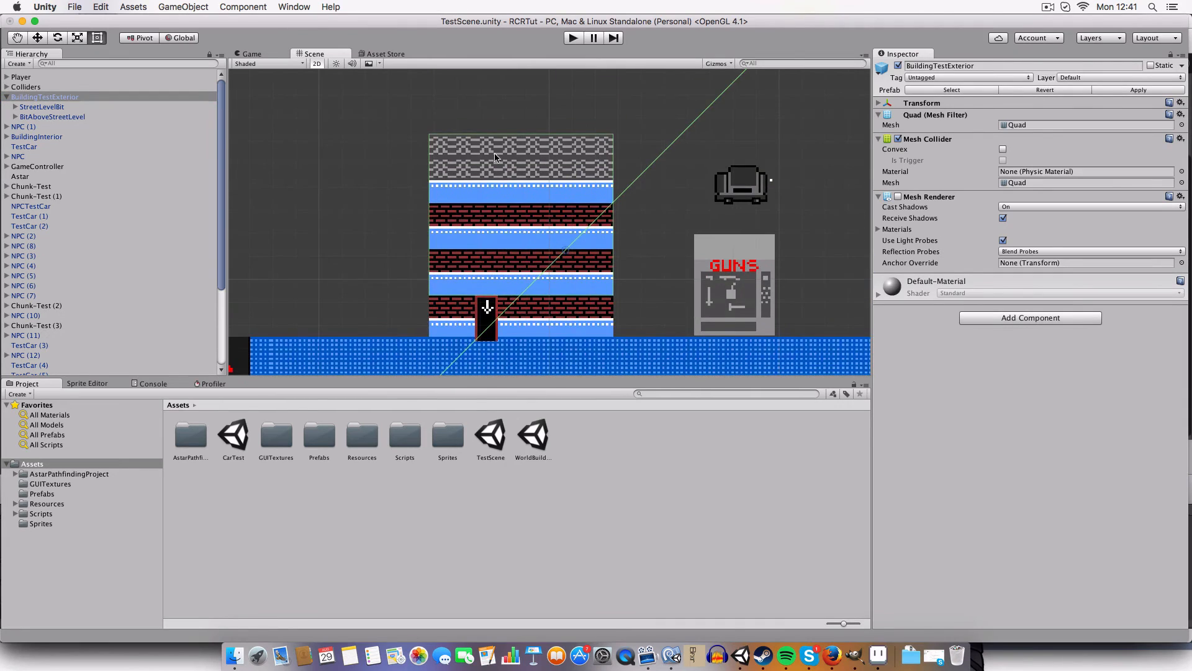
Examine where the building exterior stands in TestScene relative to the separate interior above the street map.
scroll(487, 197, down, 4)
scroll(565, 162, down, 4)
middle_drag(586, 136, 502, 220)
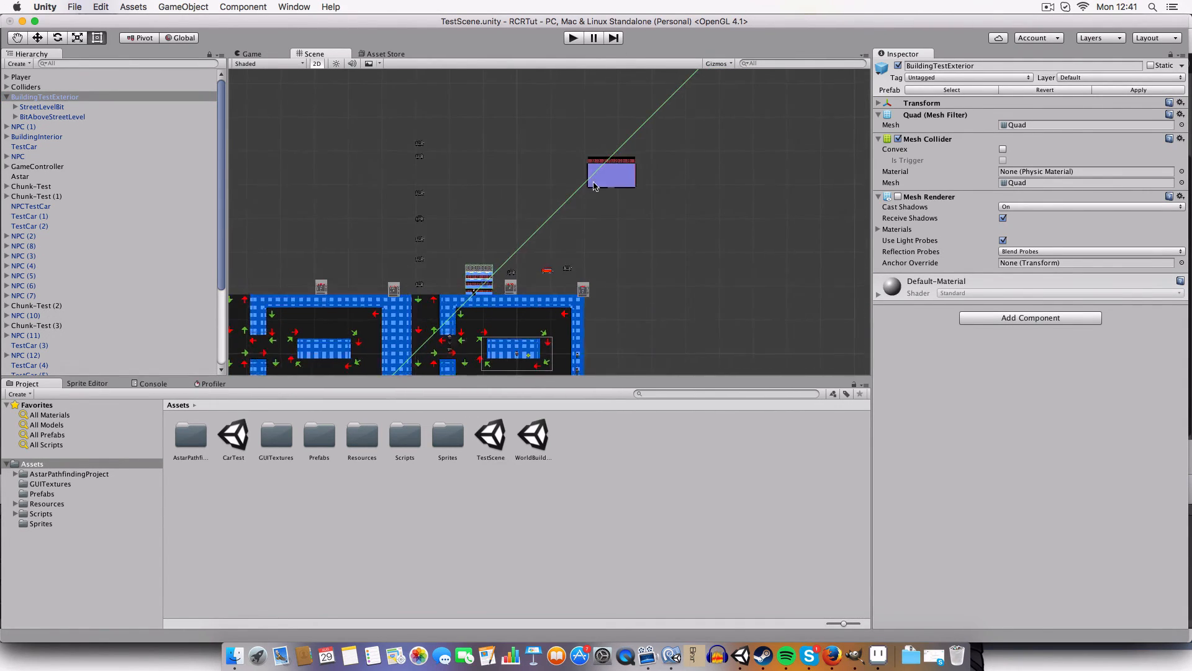
scroll(598, 180, up, 4)
middle_drag(543, 155, 591, 67)
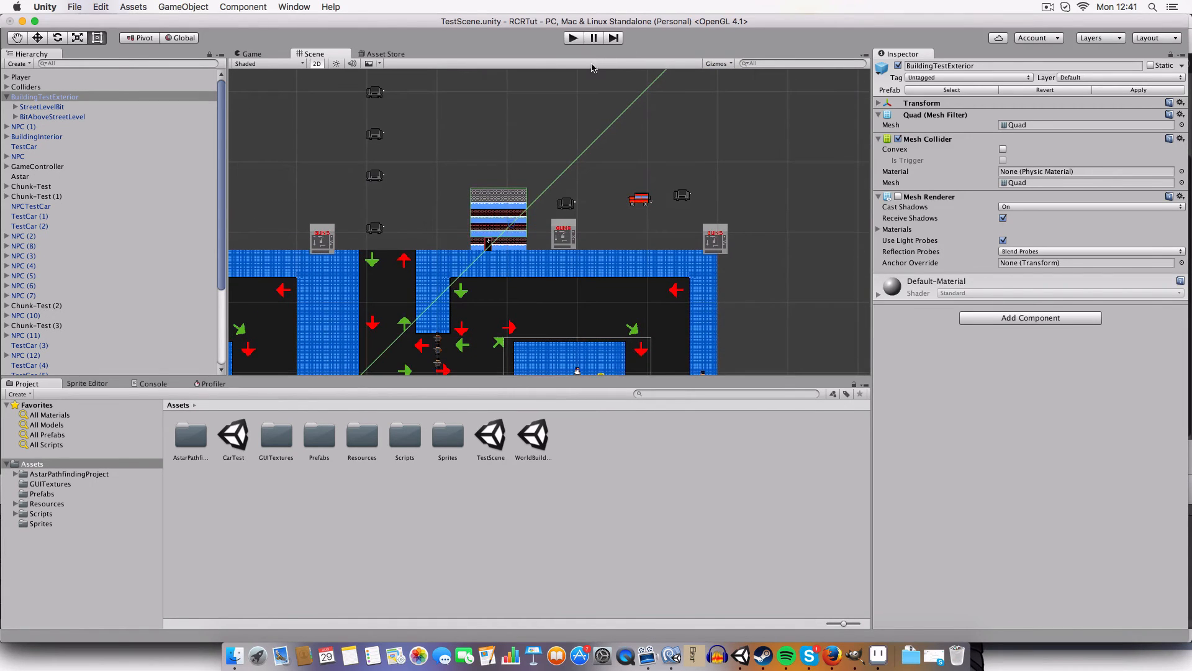
scroll(563, 231, up, 5)
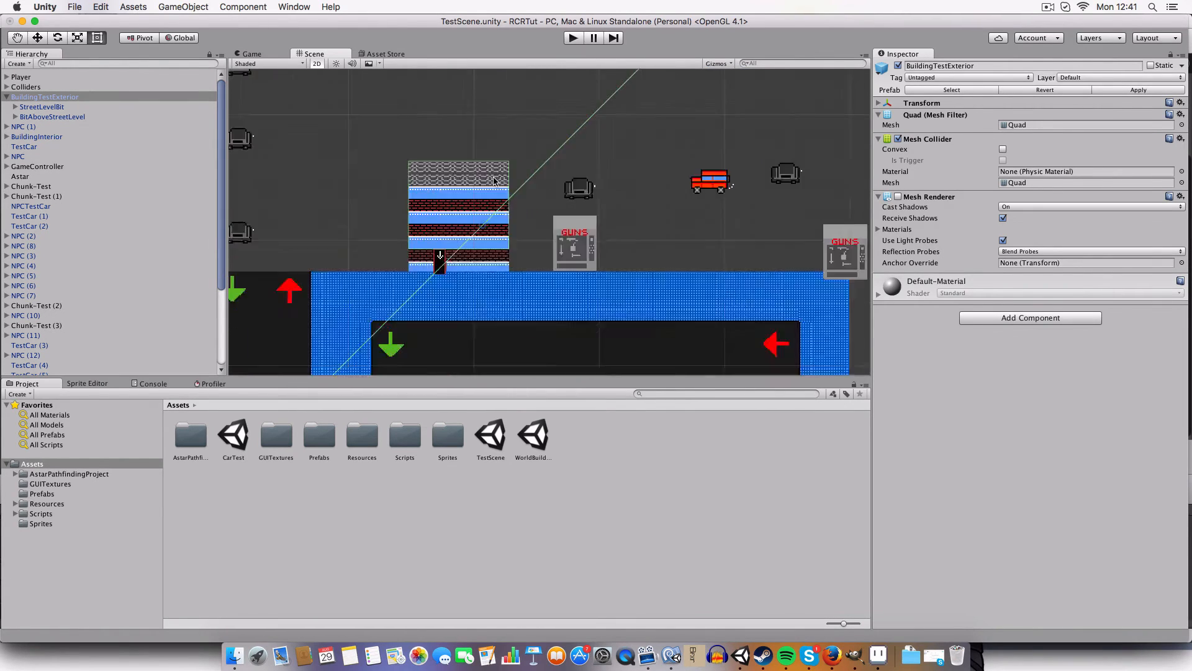
middle_drag(404, 165, 510, 147)
scroll(510, 147, up, 3)
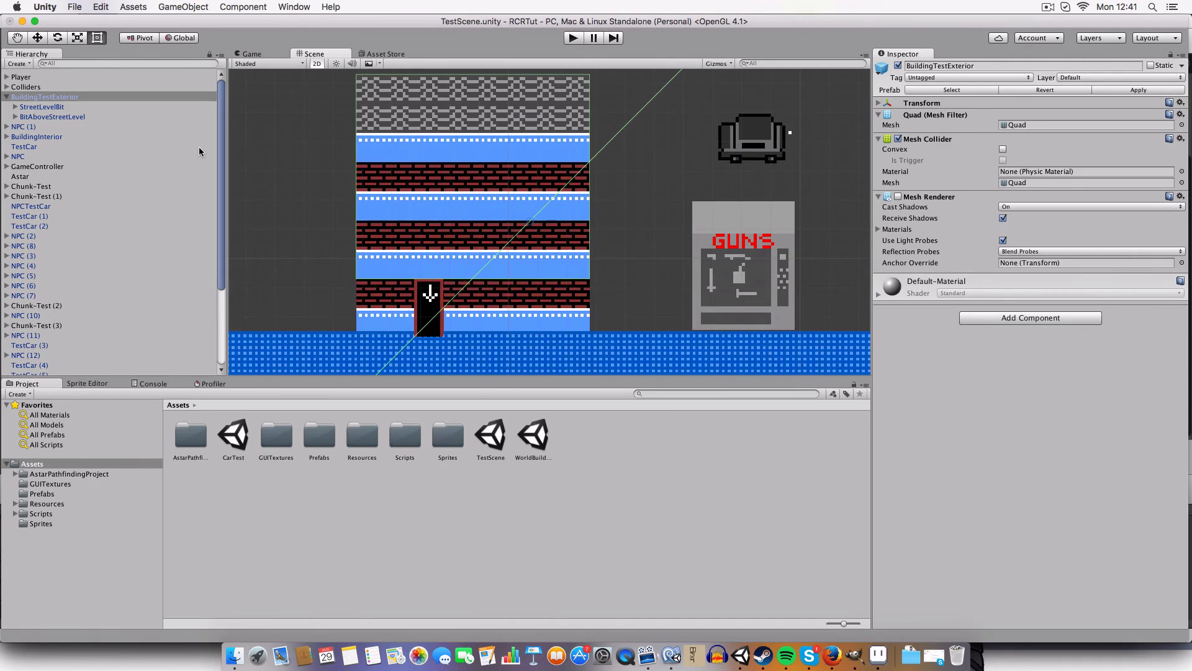
Inspect BuildingTestExterior's StreetLevelBit tiles, their order in layer and BitAboveStreetLevel's box collider, then collapse the hierarchy.
click(16, 108)
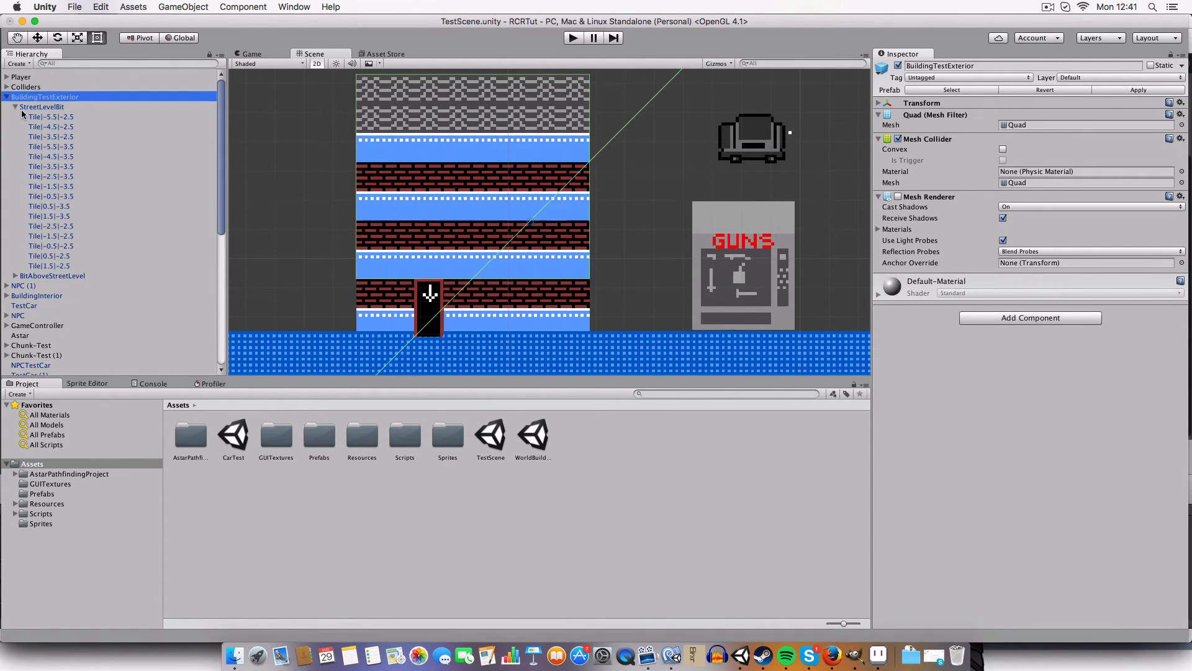
click(38, 117)
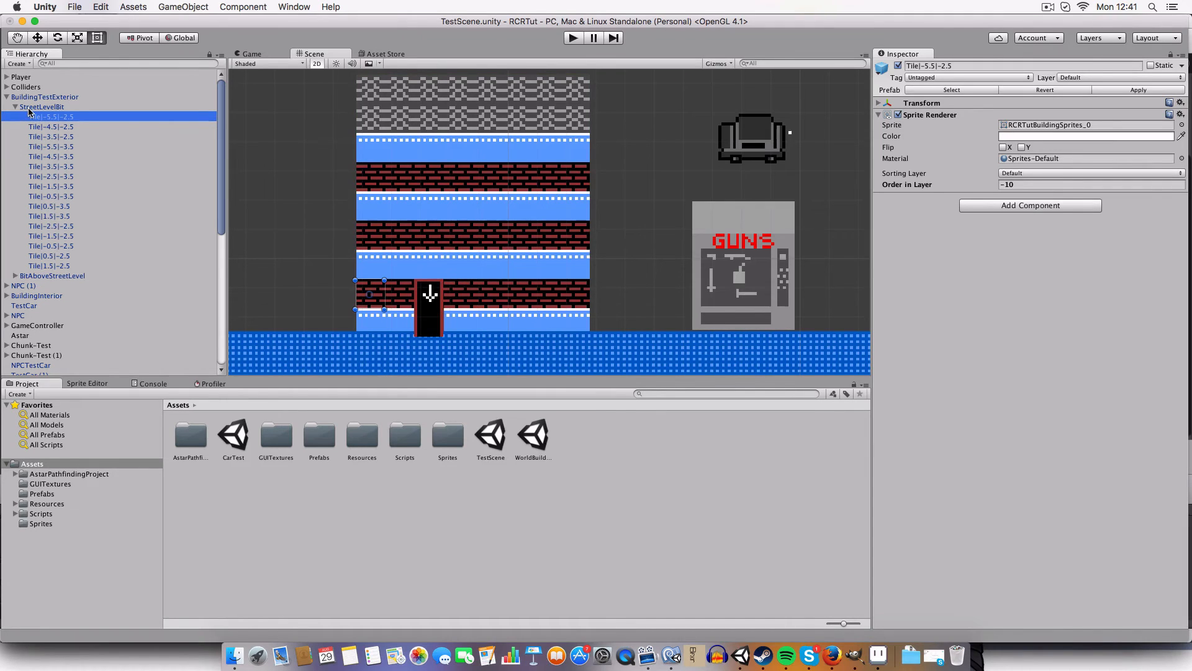
click(30, 108)
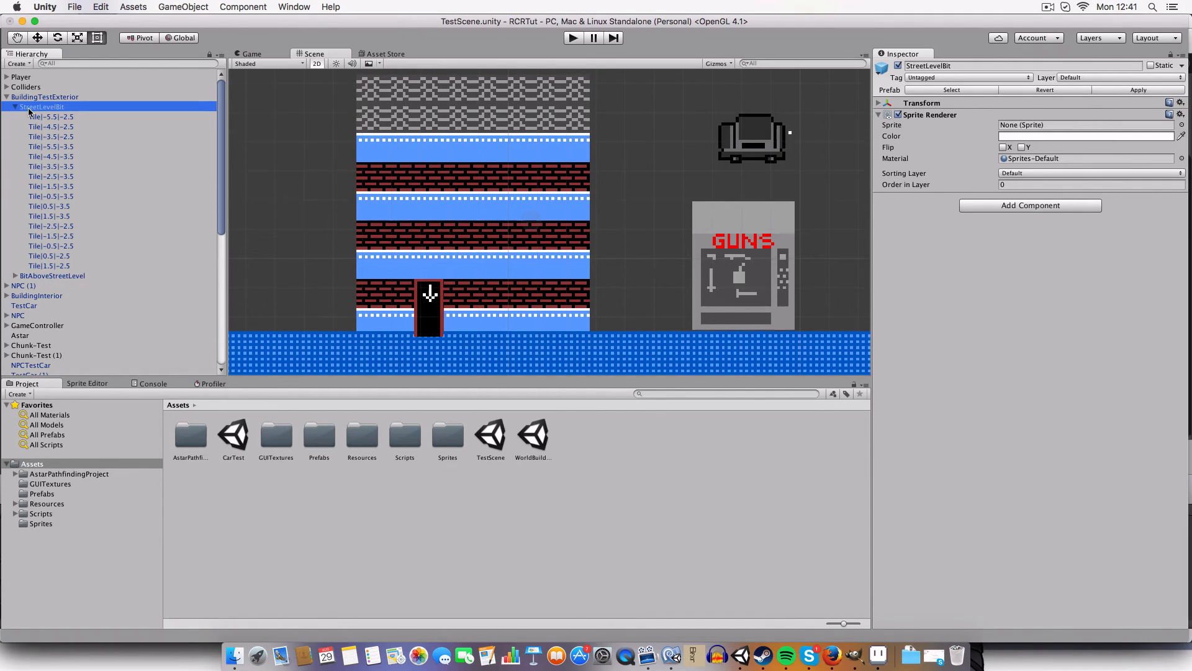
click(49, 276)
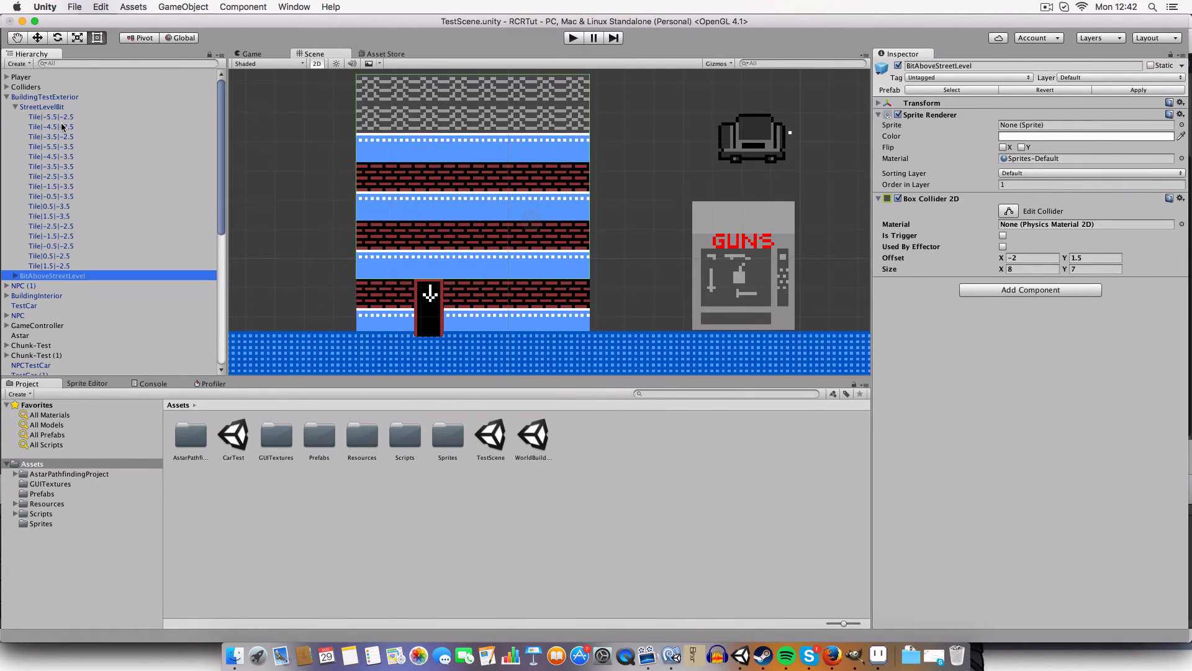
click(34, 109)
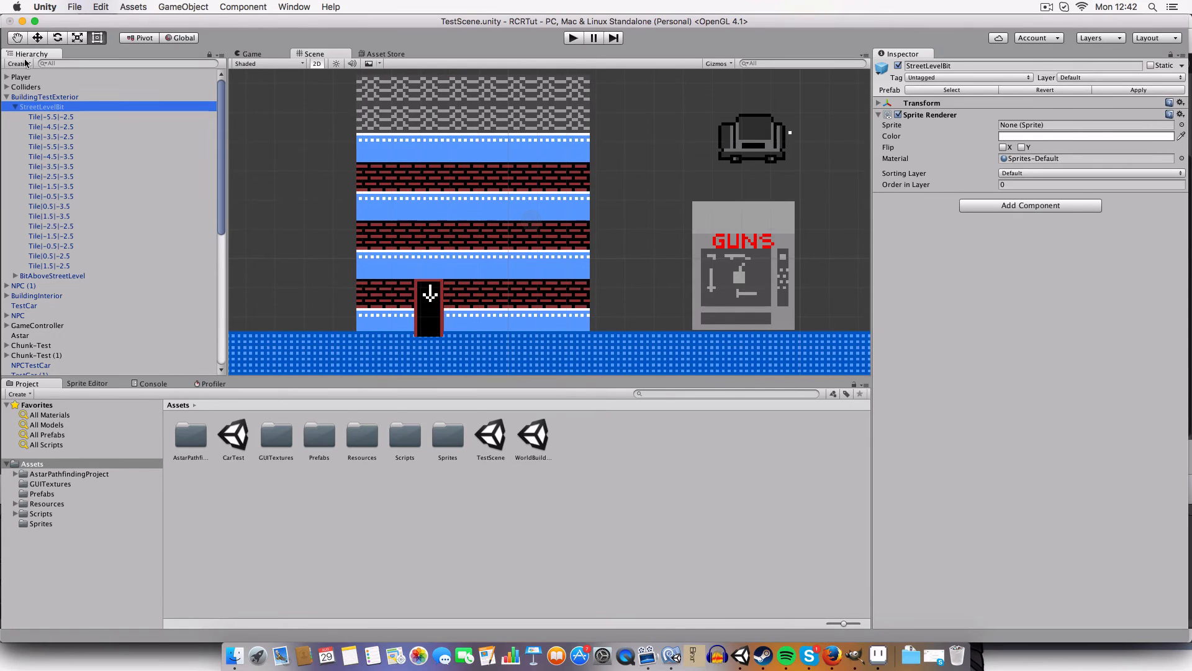
click(14, 107)
click(6, 97)
Expand BuildingInterior and inspect its Floor child framed in the scene.
key(f)
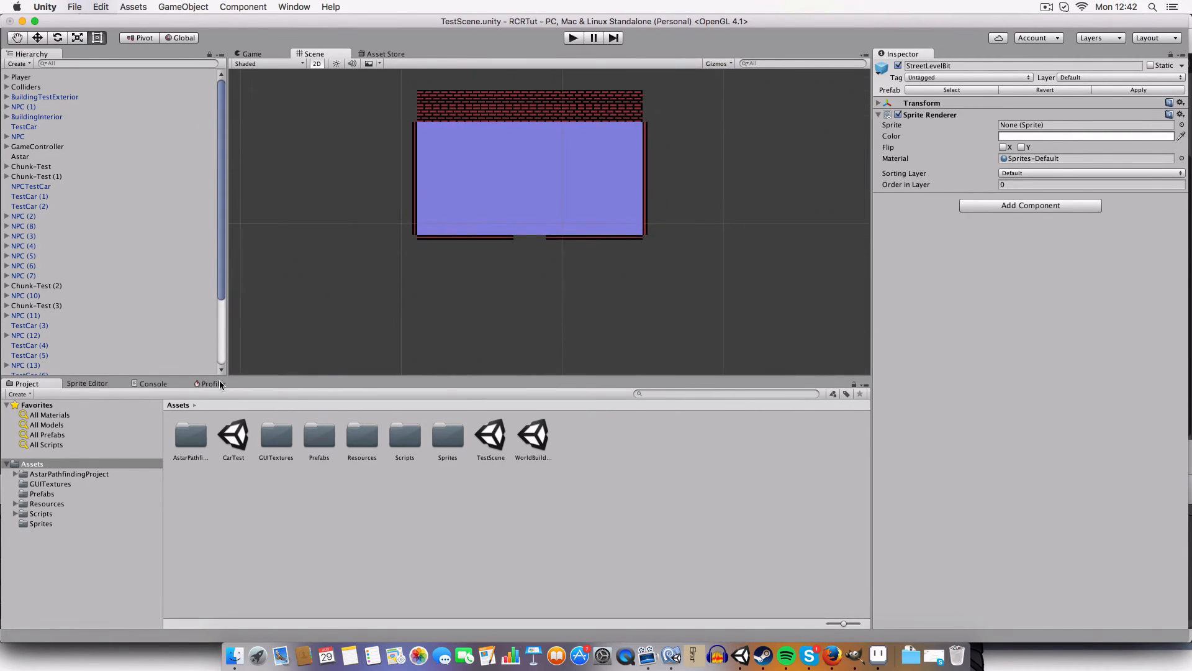
click(40, 117)
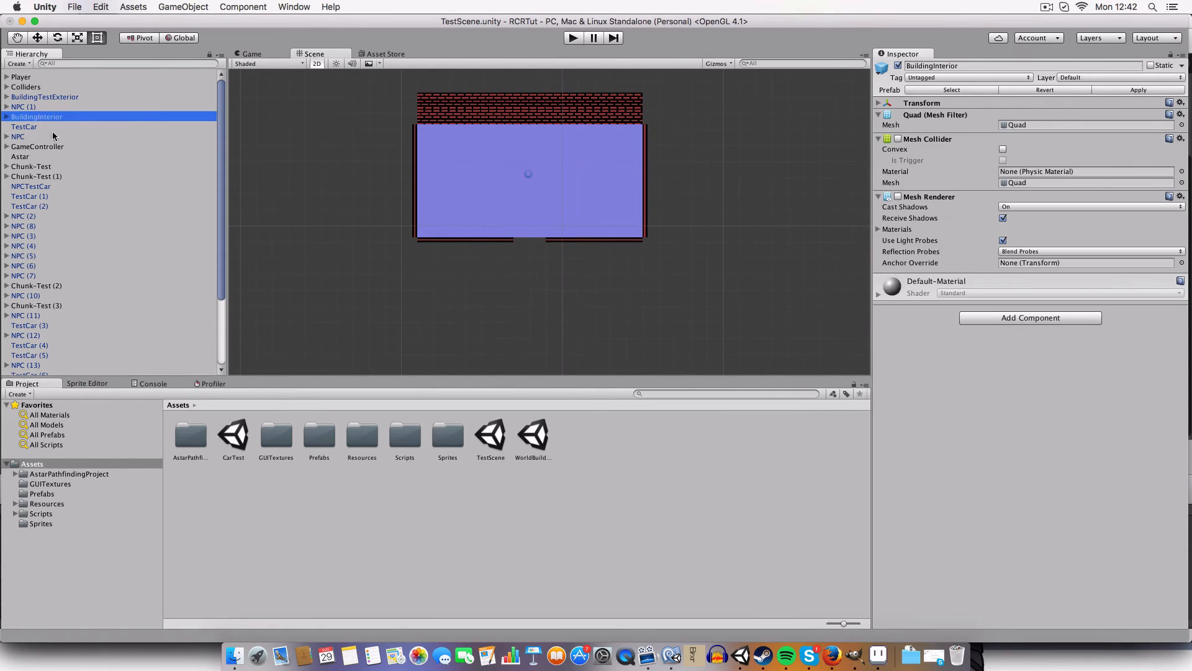
key(Right)
click(38, 127)
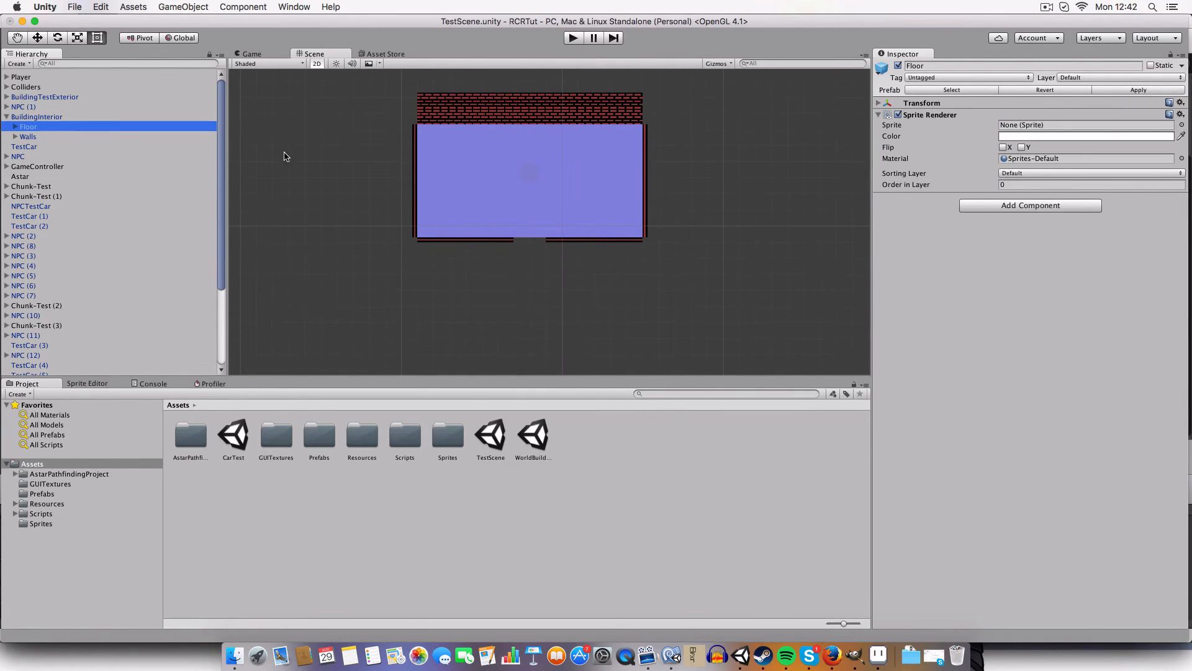
key(f)
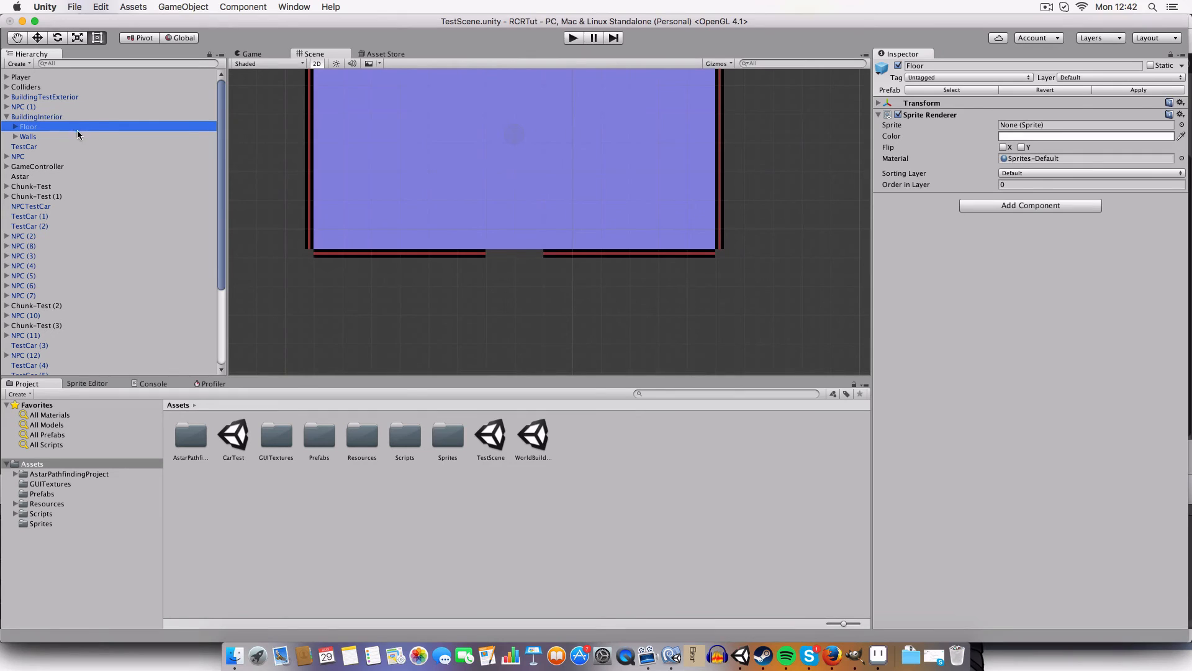
scroll(427, 176, down, 3)
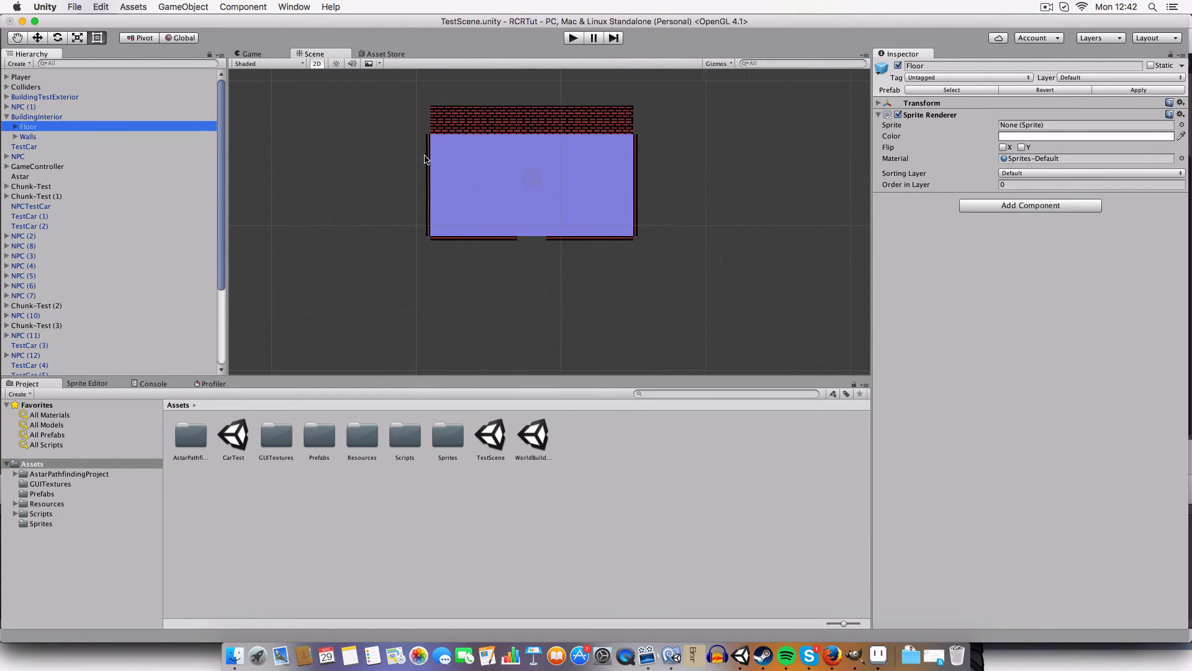
Check the Floor and Walls children against the whole interior room, then collapse BuildingInterior.
middle_drag(425, 160, 424, 207)
click(445, 156)
drag(345, 101, 752, 334)
click(41, 128)
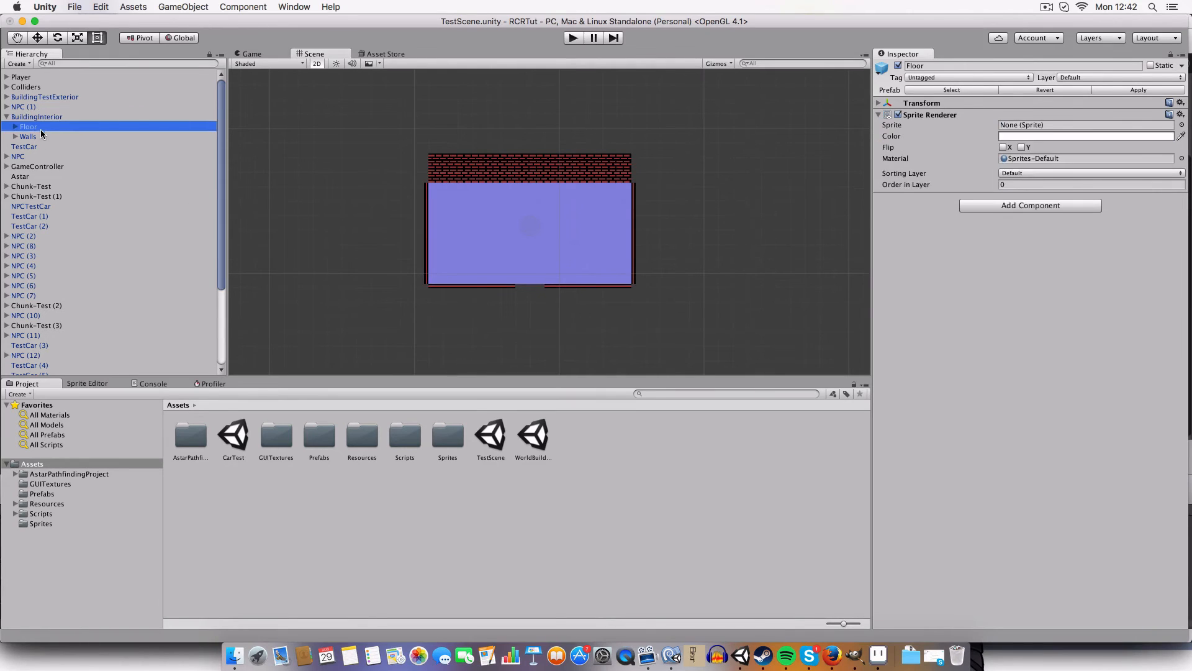
click(38, 136)
click(31, 148)
click(8, 118)
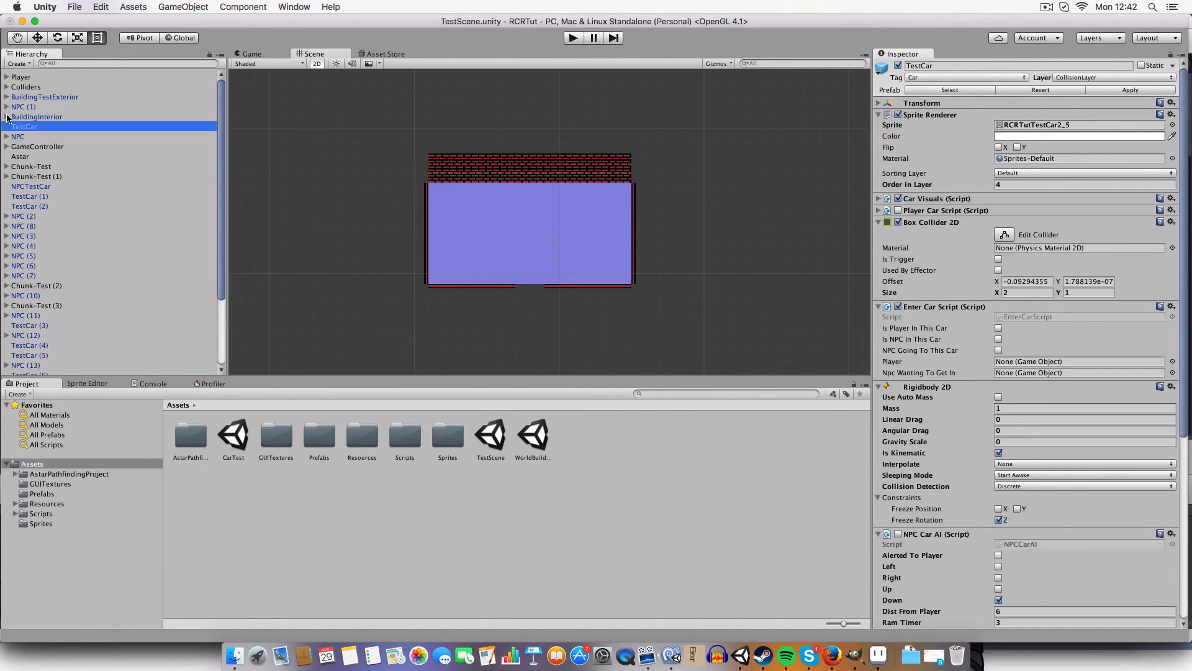
Find the Colliders object surrounding the interior room and make it a child of BuildingInterior.
scroll(50, 149, down, 5)
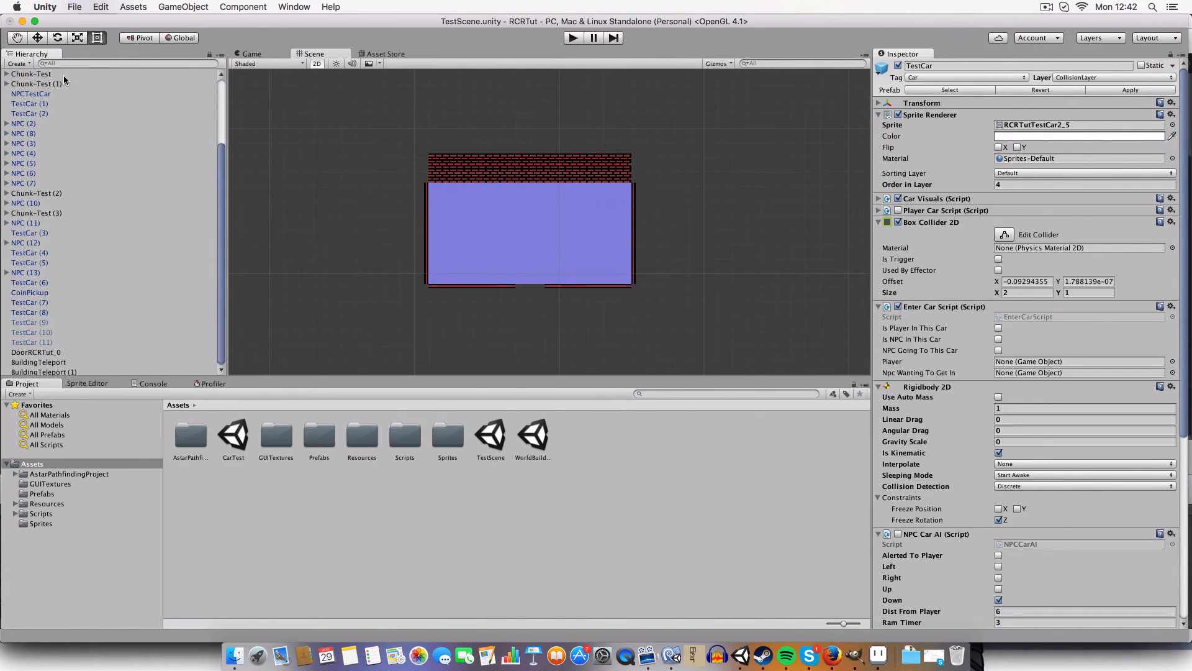
scroll(52, 208, up, 5)
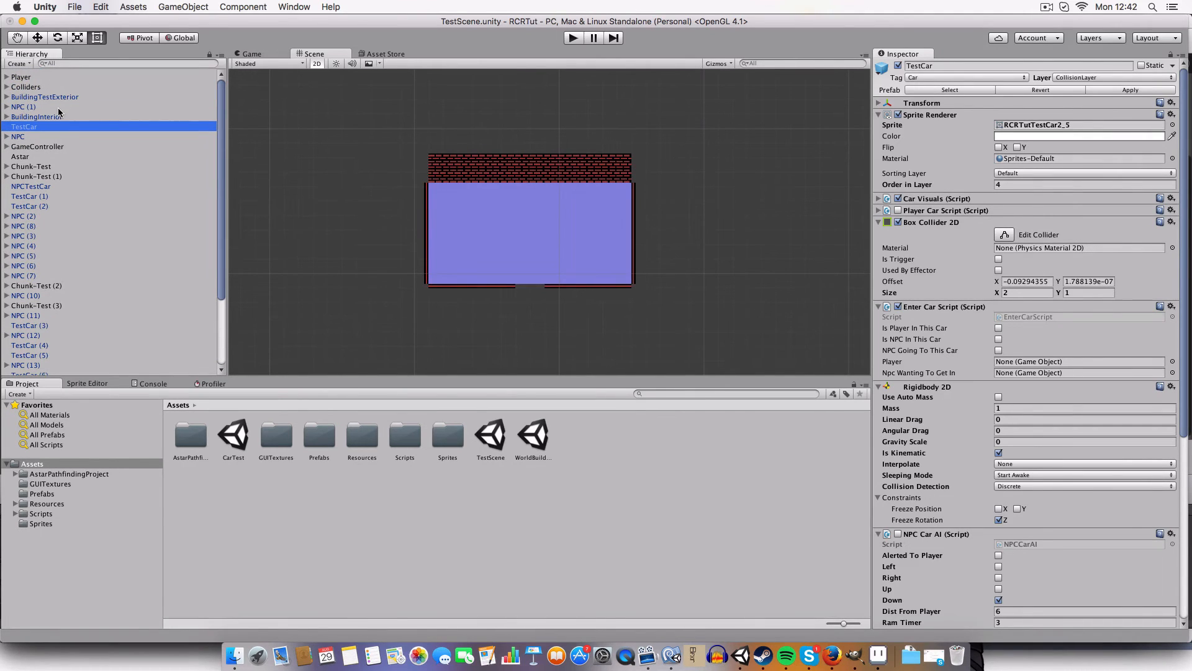
click(33, 88)
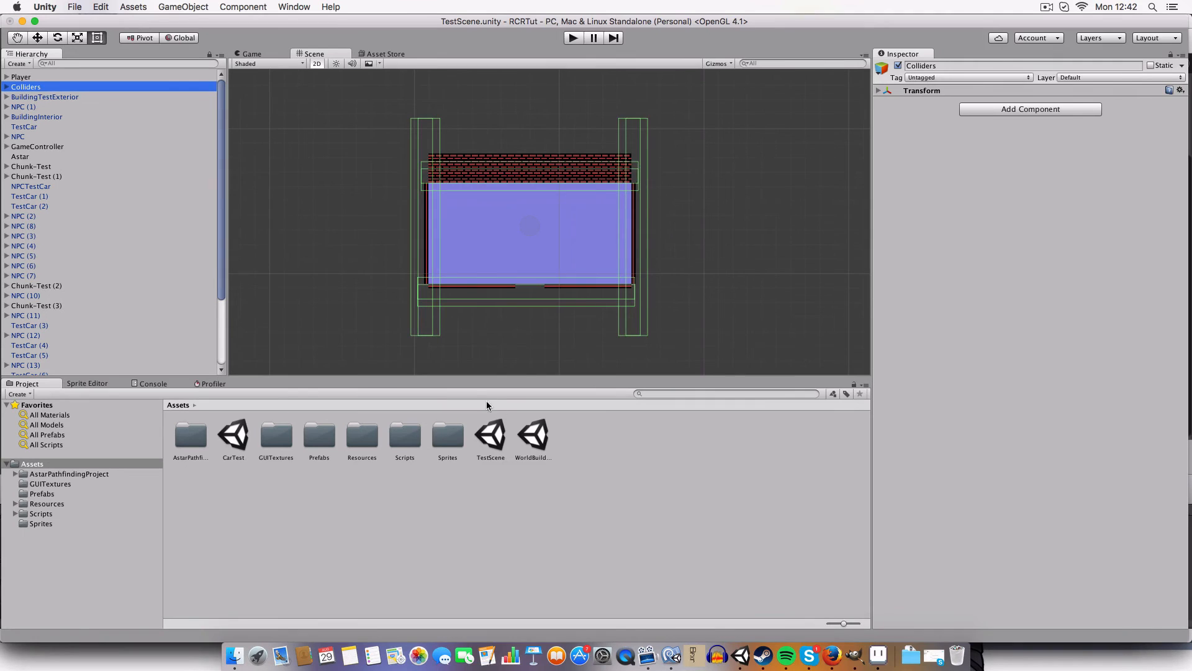
scroll(457, 330, down, 3)
scroll(419, 299, down, 4)
mouse_move(411, 296)
middle_down()
mouse_move(430, 184)
mouse_move(397, 283)
middle_up()
scroll(453, 226, up, 8)
middle_drag(435, 245, 490, 296)
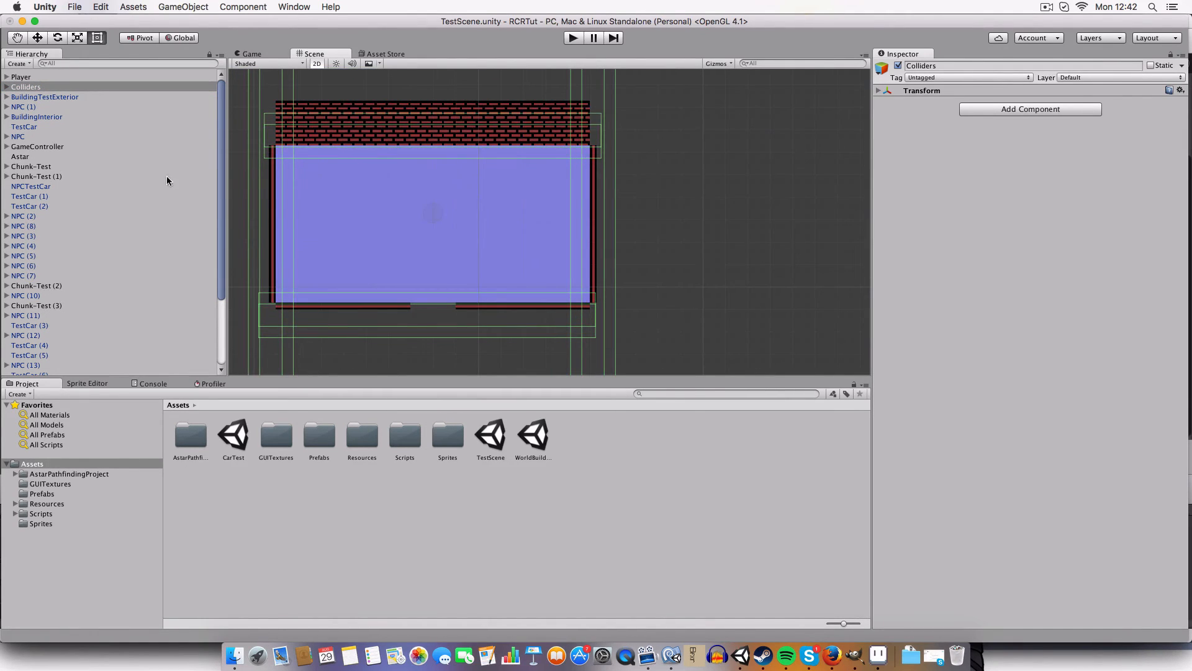
drag(44, 90, 42, 118)
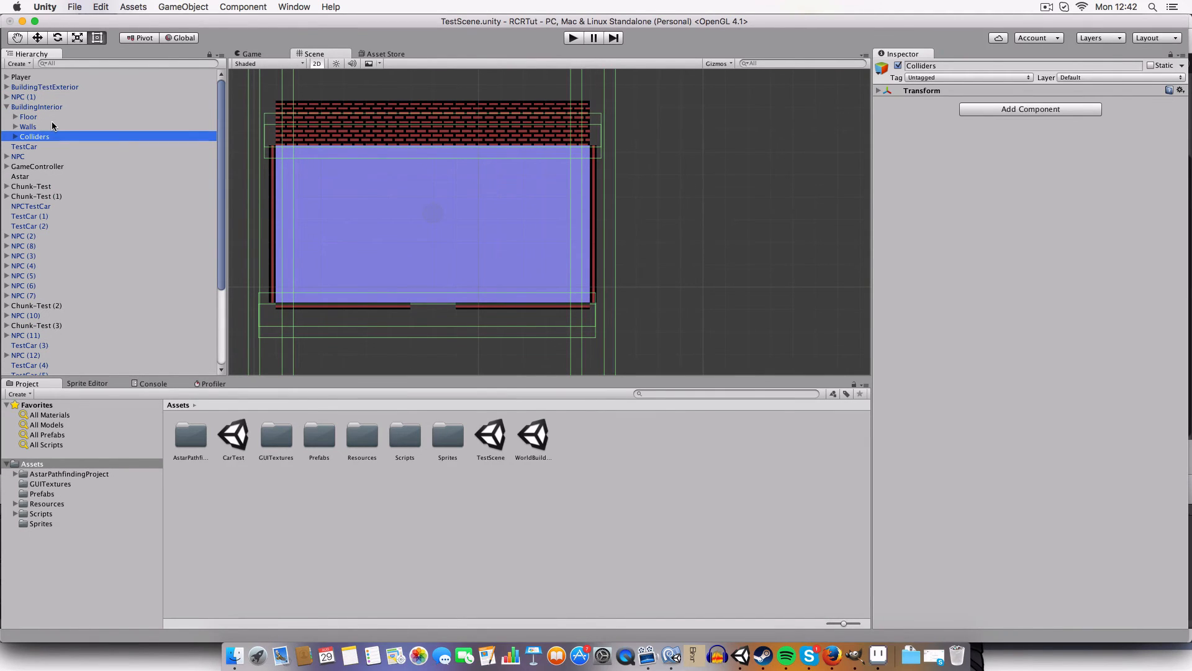
Examine how the collider outlines cover the interior's walls, corners and doorway gap.
scroll(502, 285, down, 3)
scroll(442, 258, up, 6)
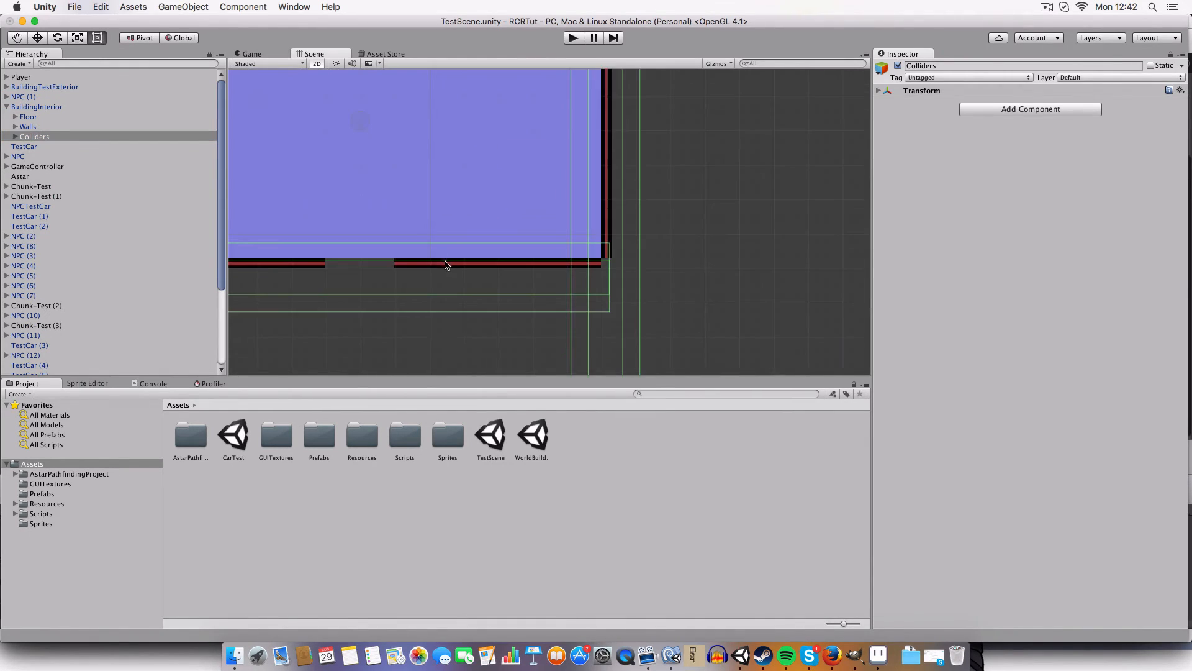
middle_drag(365, 261, 404, 379)
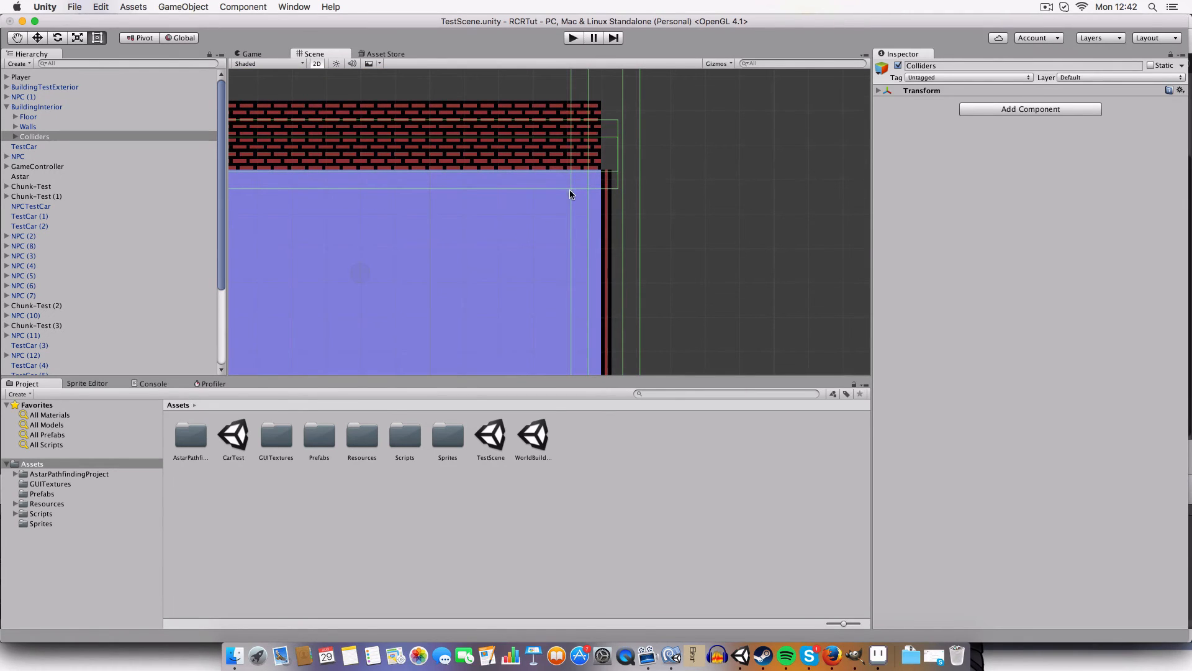
scroll(569, 187, down, 3)
scroll(575, 181, up, 4)
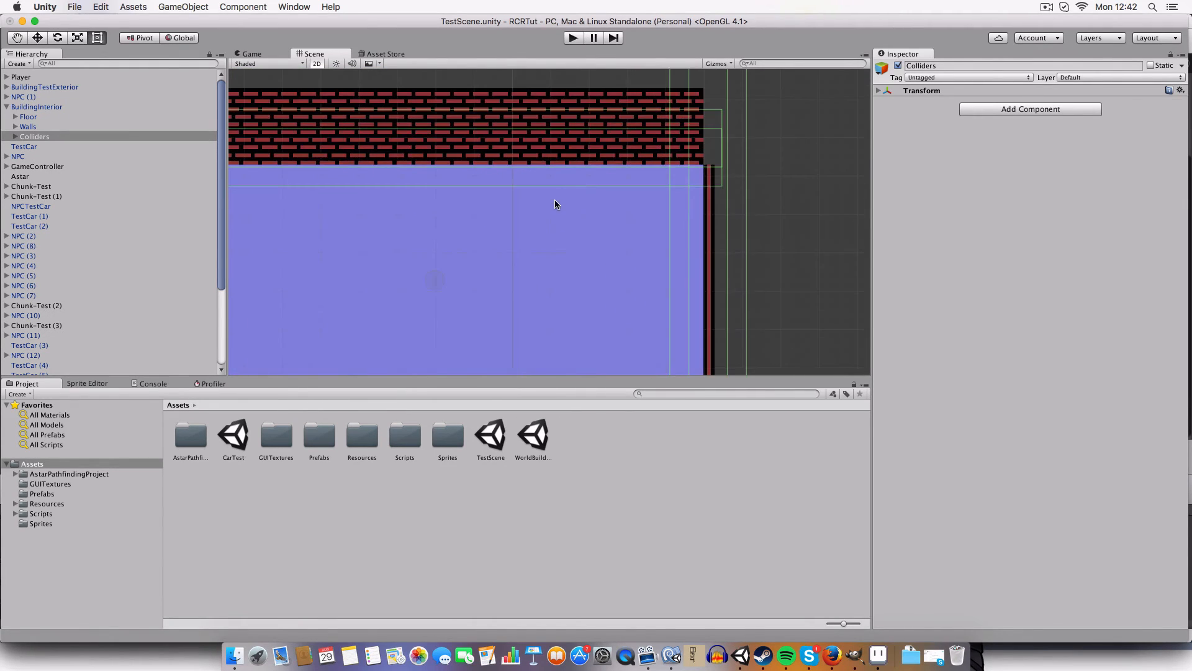
scroll(555, 204, down, 4)
scroll(556, 99, up, 1)
scroll(524, 160, down, 1)
middle_drag(524, 160, 507, 184)
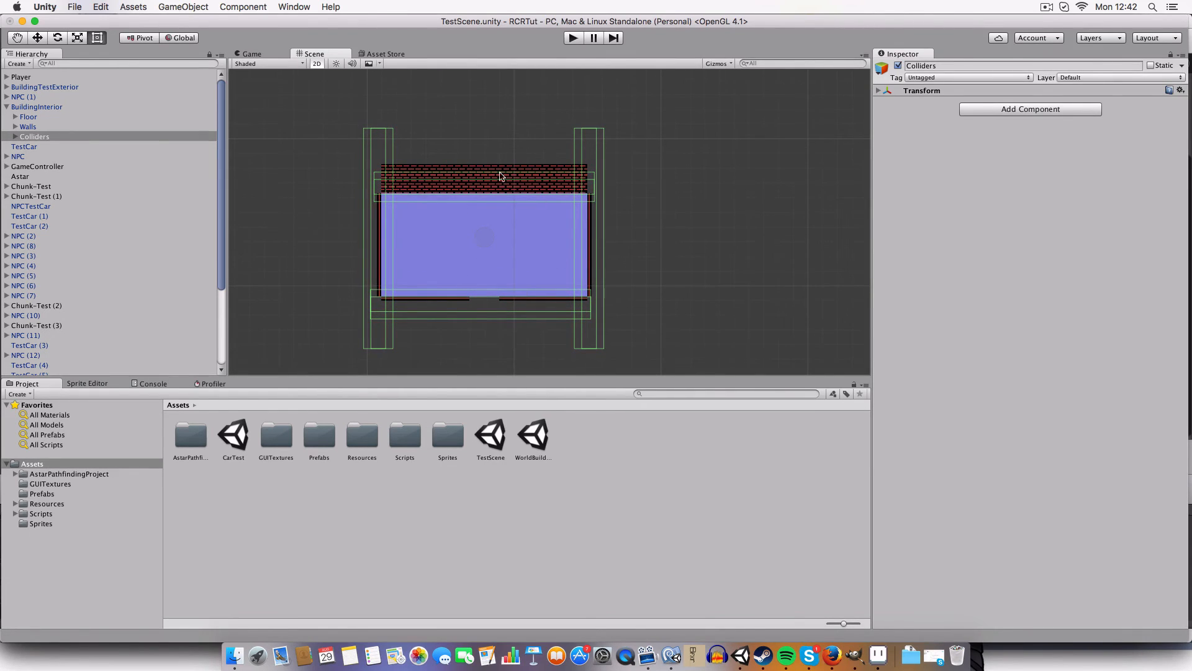
Select BuildingTeleport and examine its trigger collider at the exterior door and its Place To Go To reference.
scroll(485, 252, down, 3)
scroll(460, 215, up, 1)
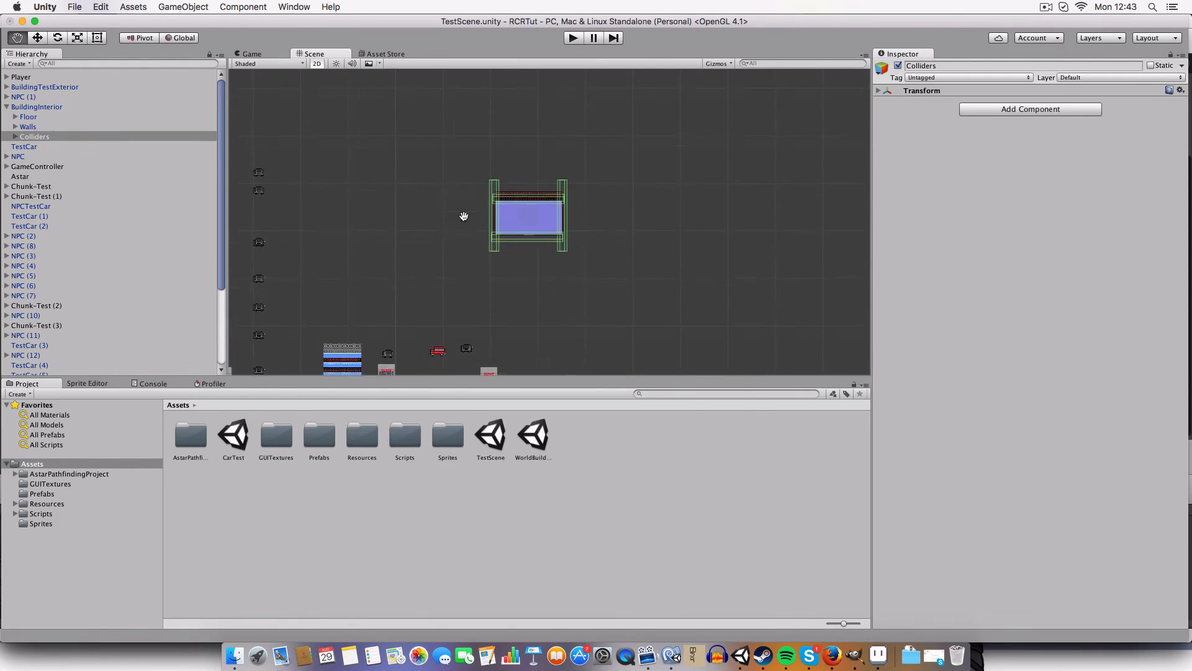
middle_drag(460, 216, 567, 146)
scroll(567, 147, up, 3)
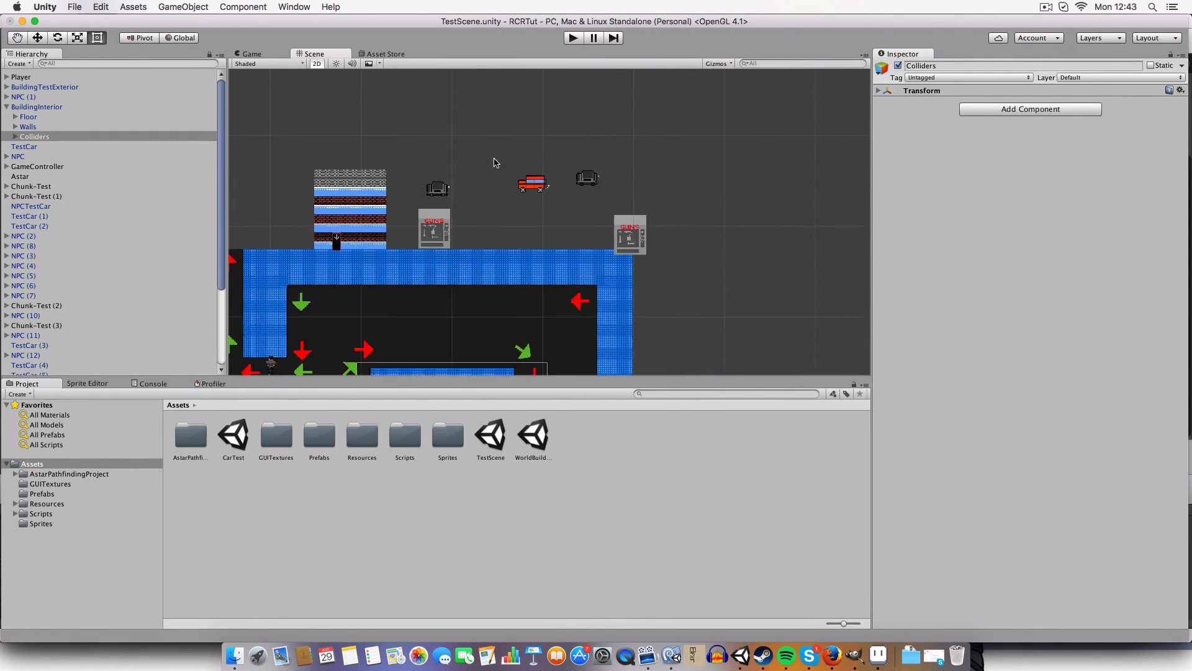
scroll(153, 218, down, 4)
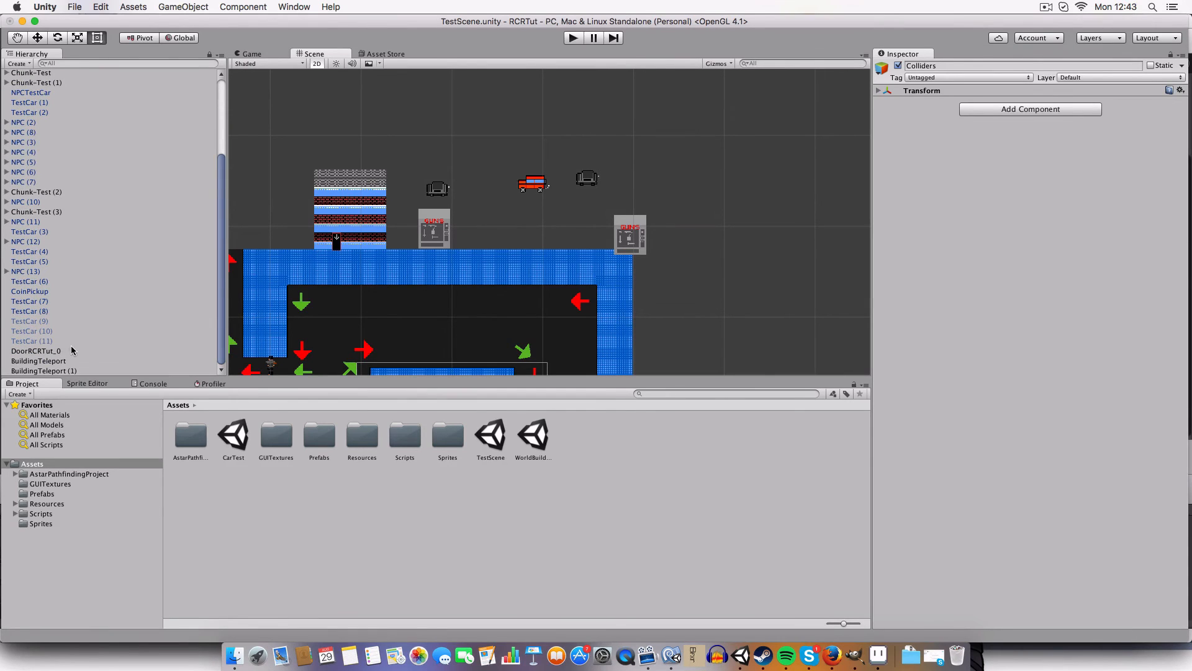
click(38, 360)
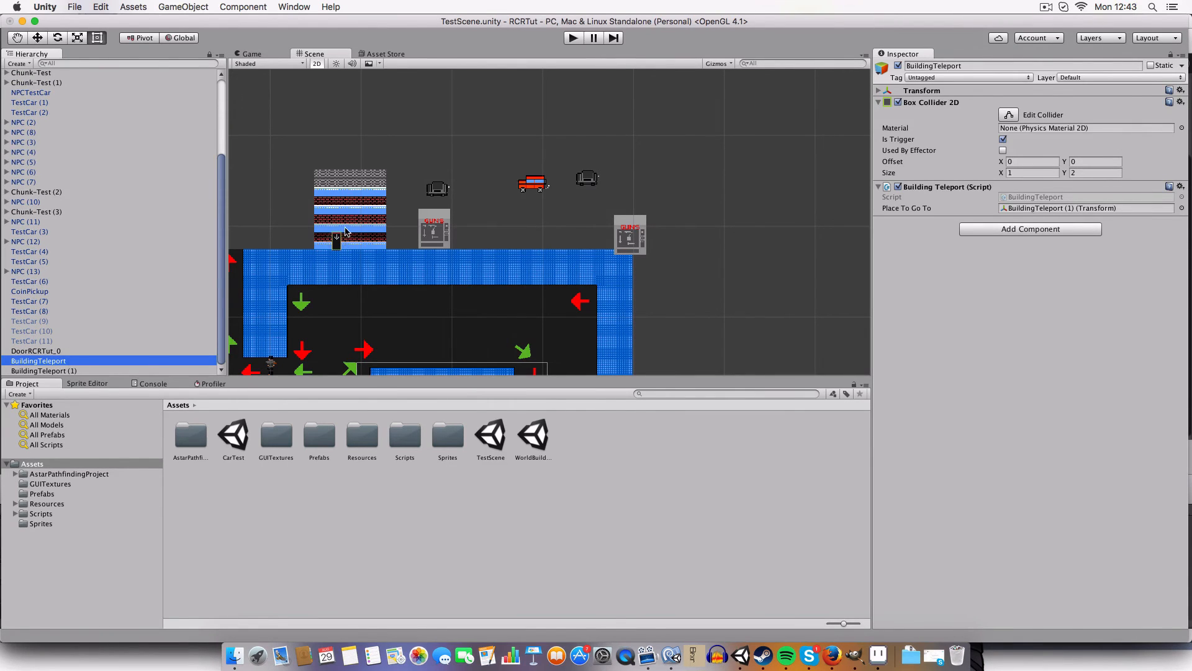
middle_drag(381, 240, 443, 267)
scroll(542, 192, down, 3)
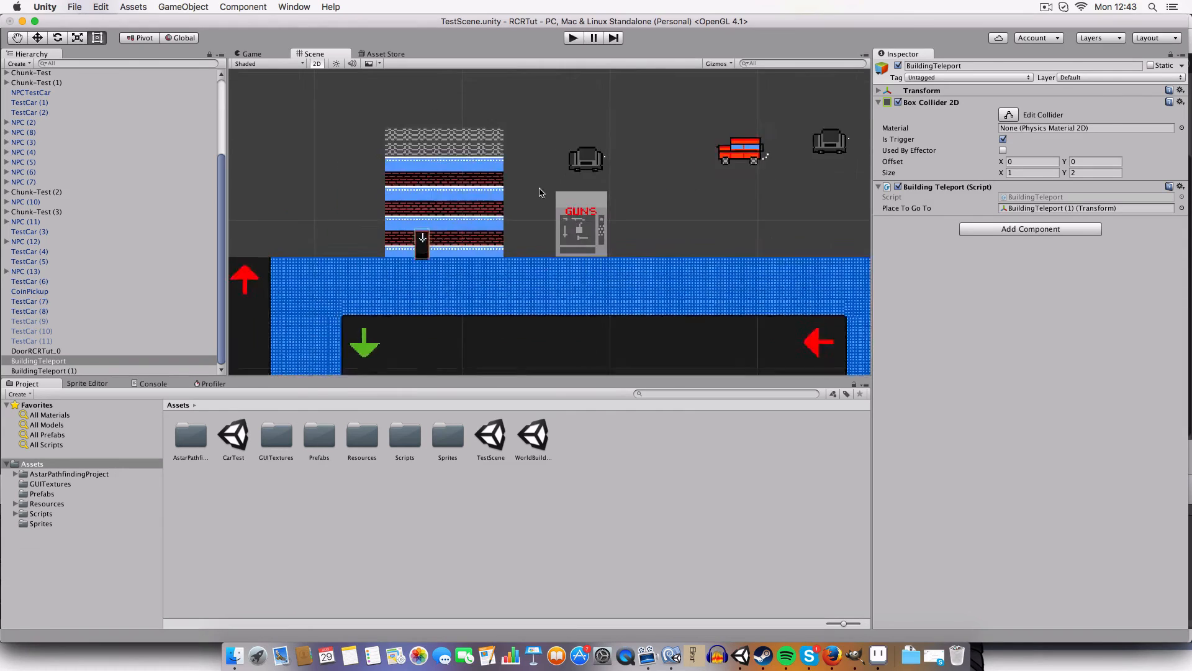
scroll(456, 247, up, 10)
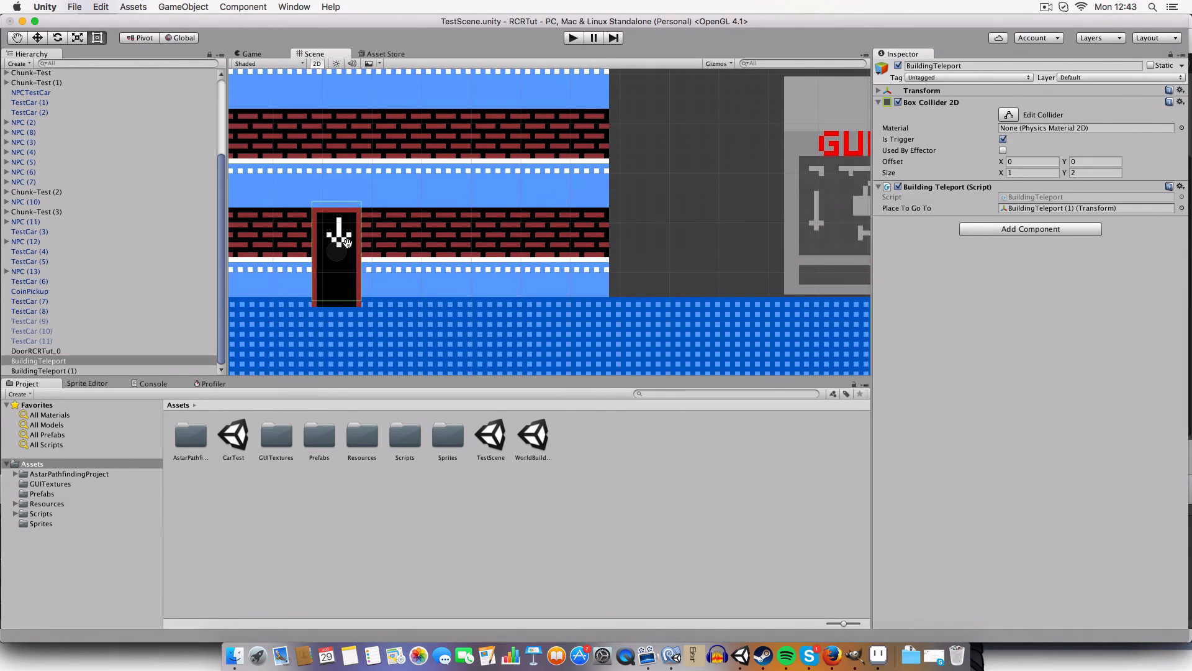
middle_drag(347, 242, 418, 237)
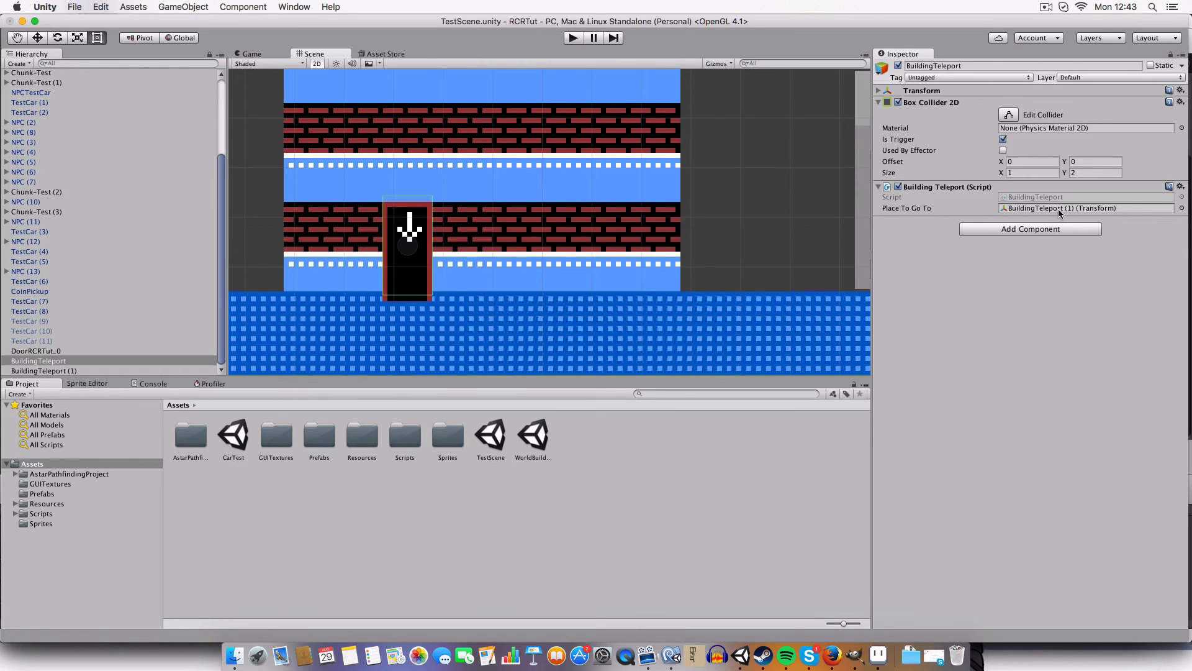
Inspect BuildingTeleport (1) at the interior doorway, then refocus on BuildingTeleport at the exterior door.
double_click(45, 371)
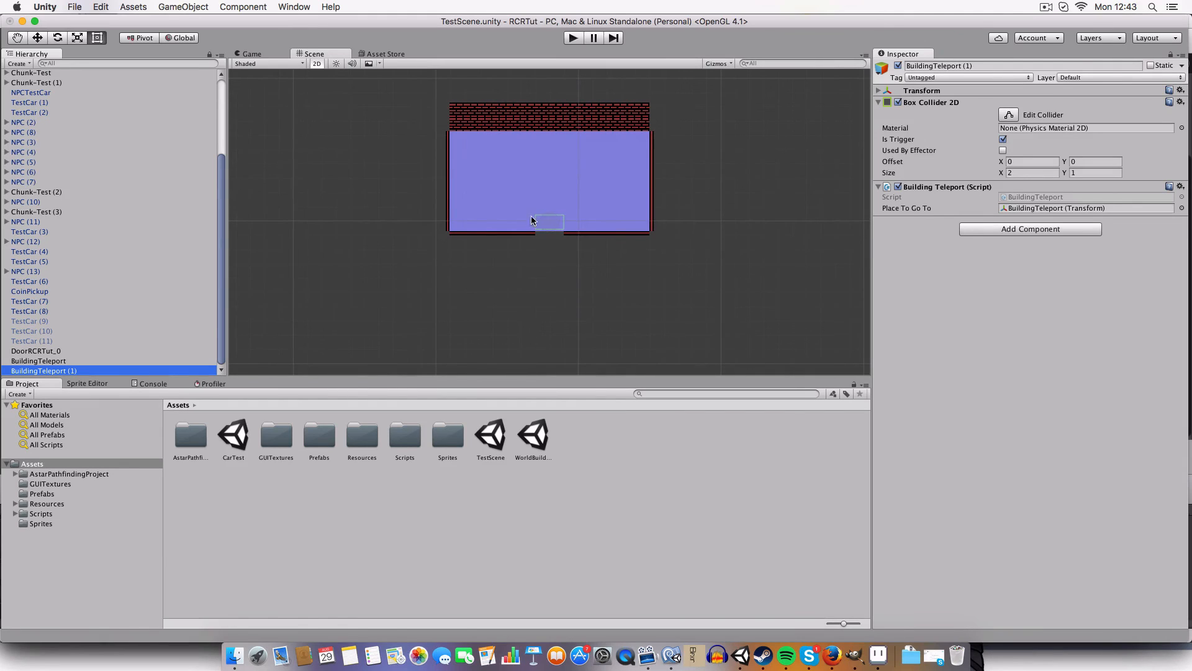
double_click(62, 362)
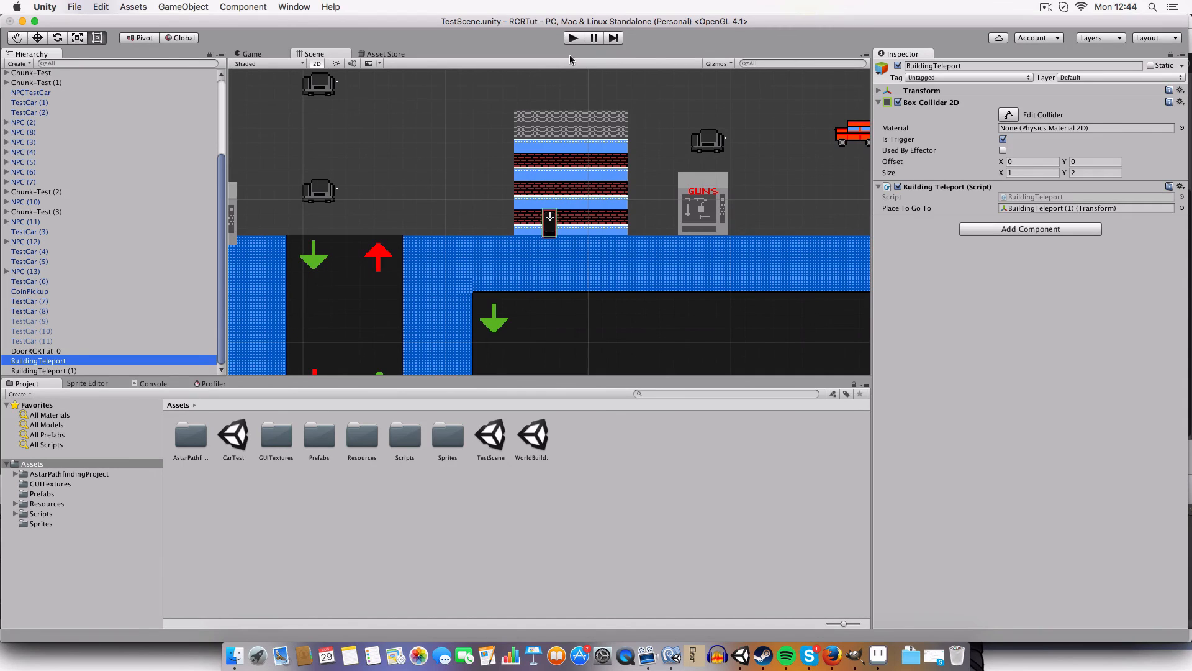
Run TestScene and walk the player north across the road to the brick building, entering through its exterior door.
click(573, 38)
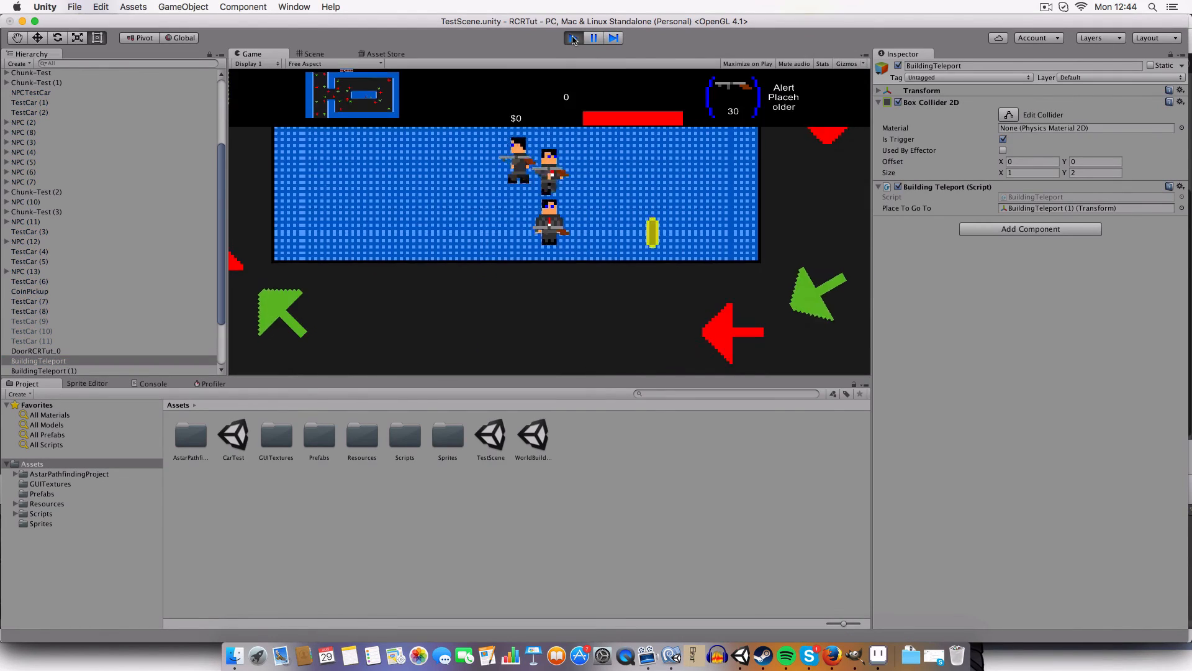
key(Right)
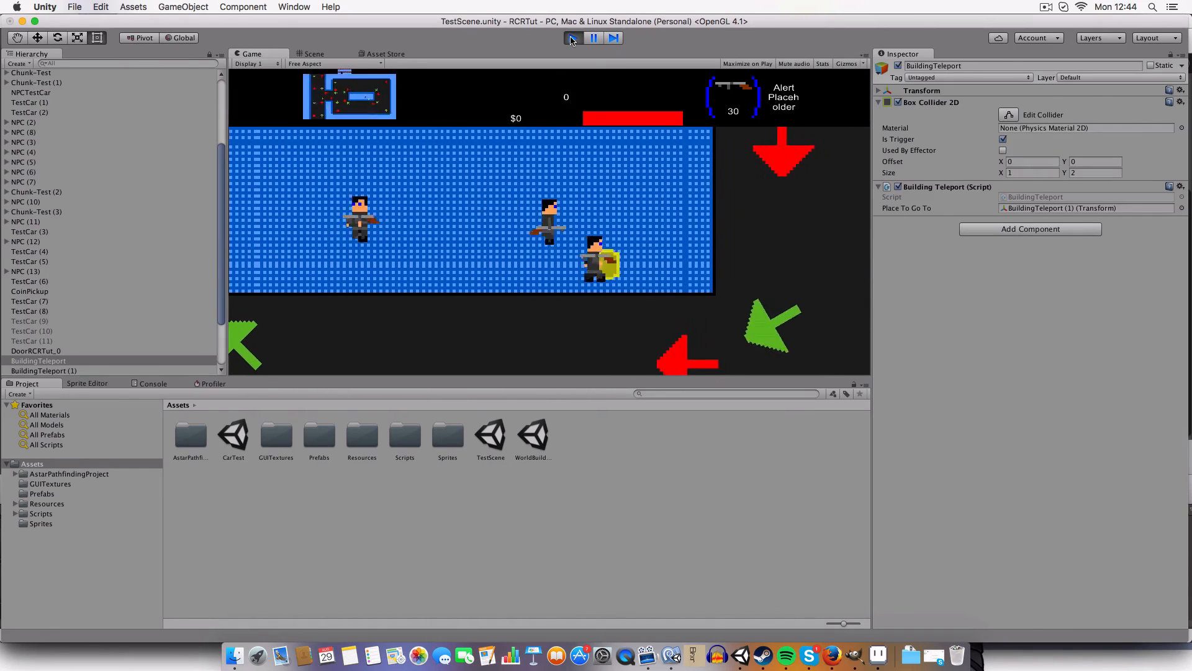
key(Up)
key(Up)
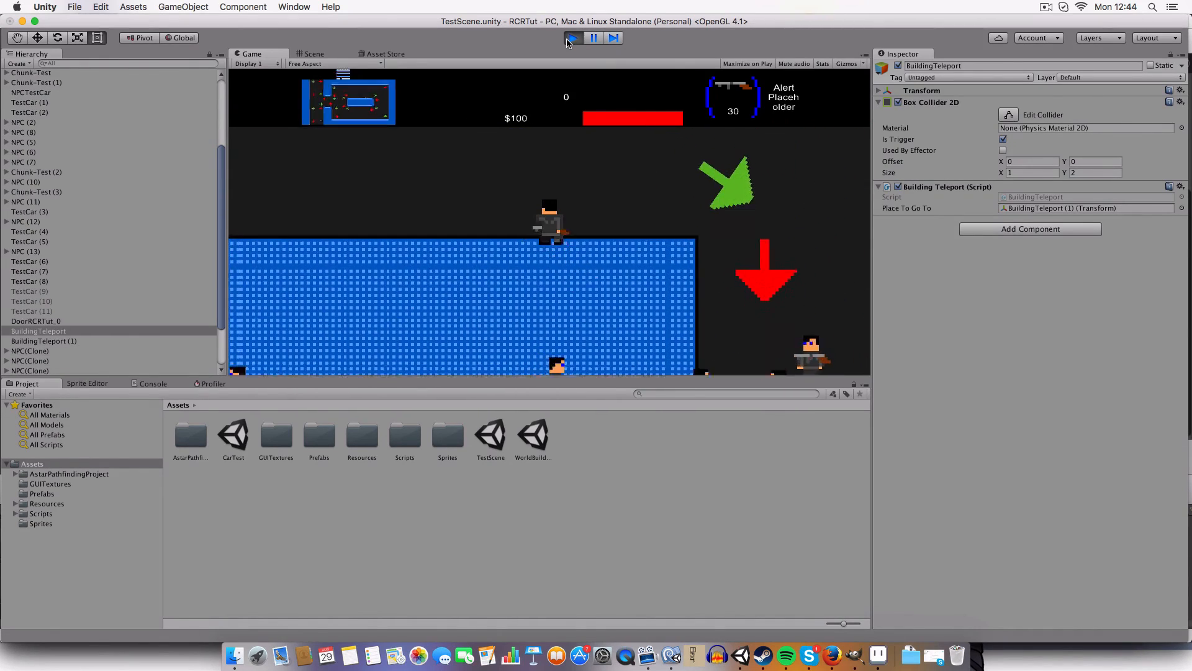
key(w)
key(a)
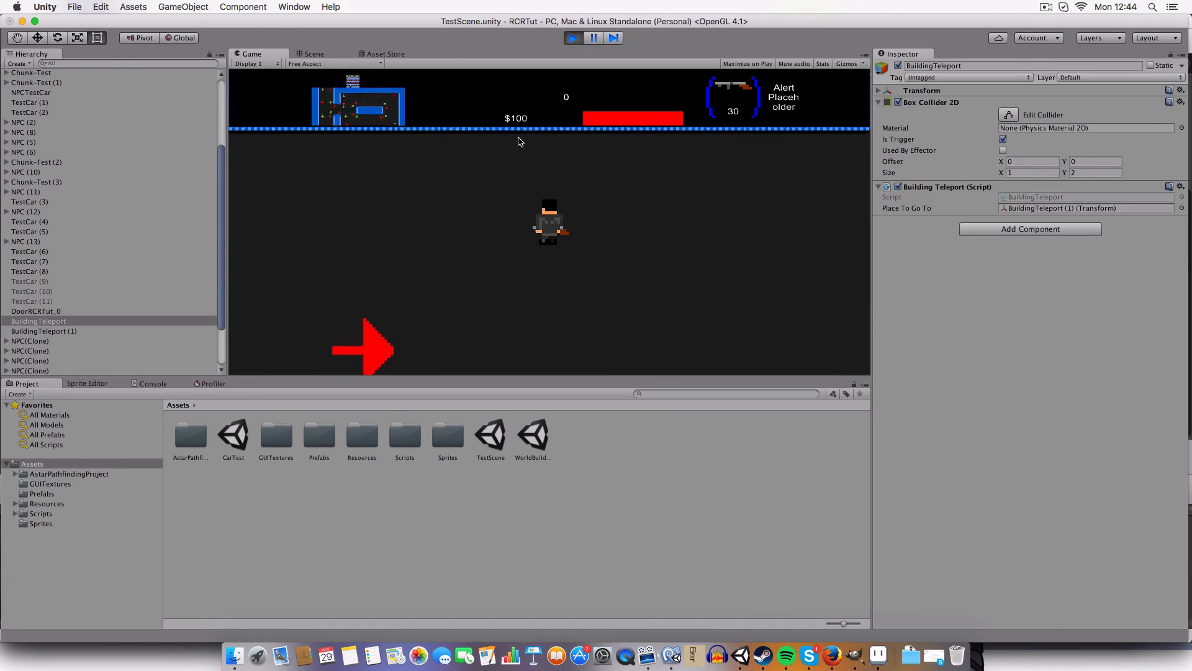
key(w)
key(a)
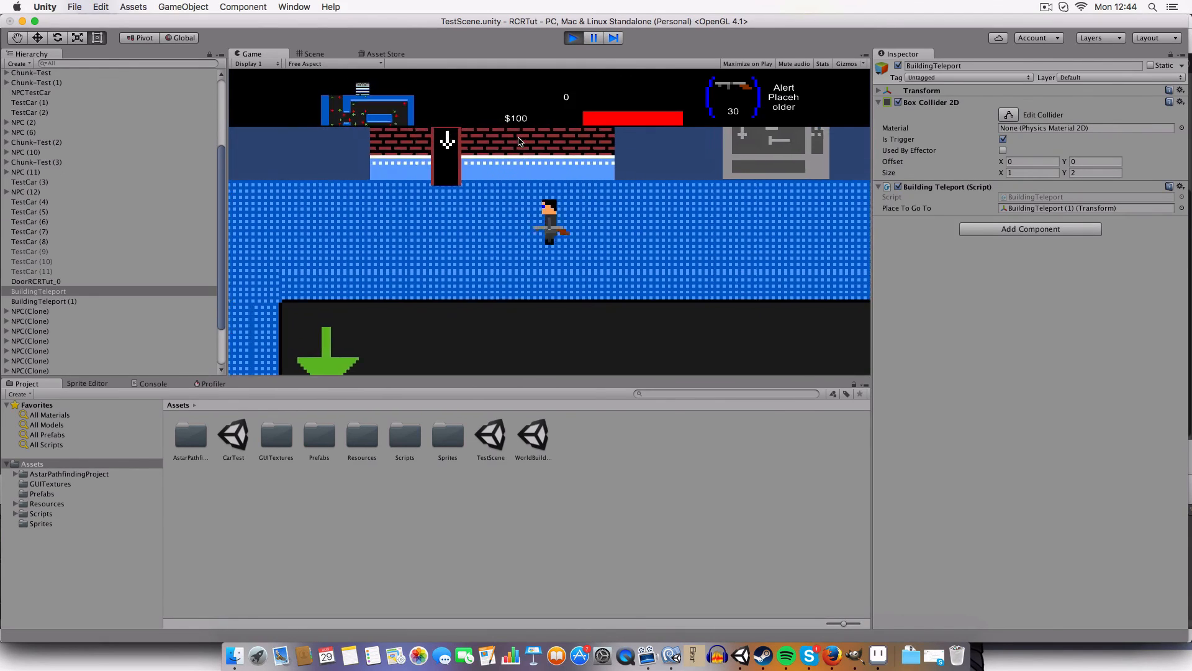
key(w)
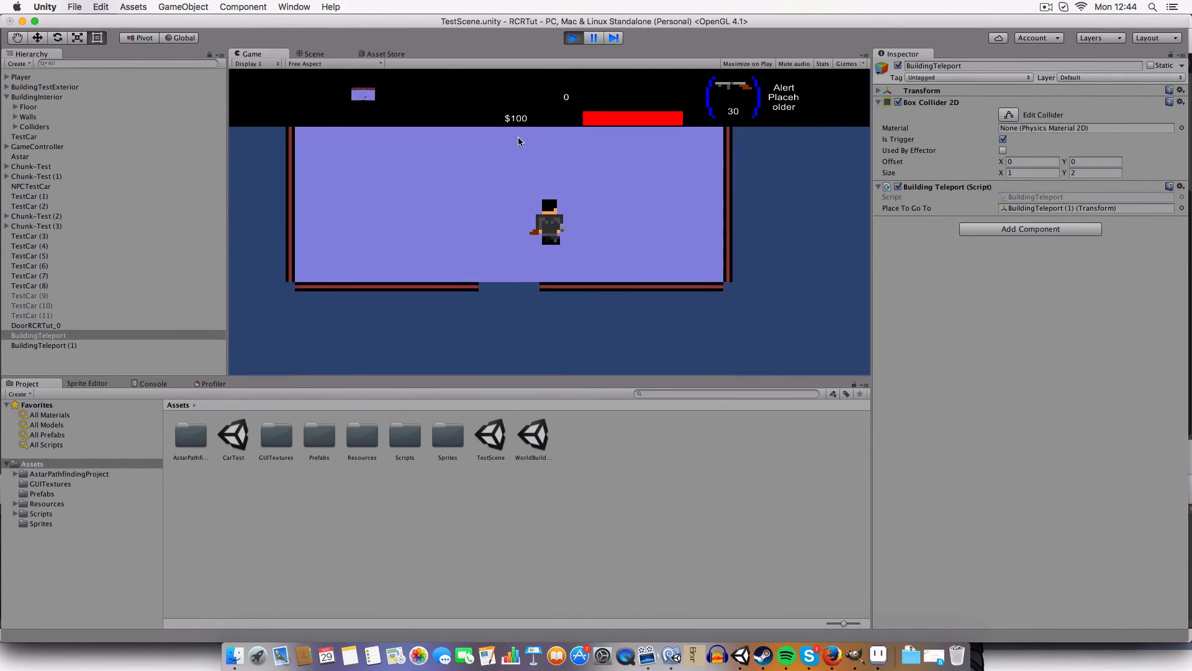
Test both teleports by repeatedly walking the player out through the interior doorway and back in through the exterior door, ending outside.
key(s)
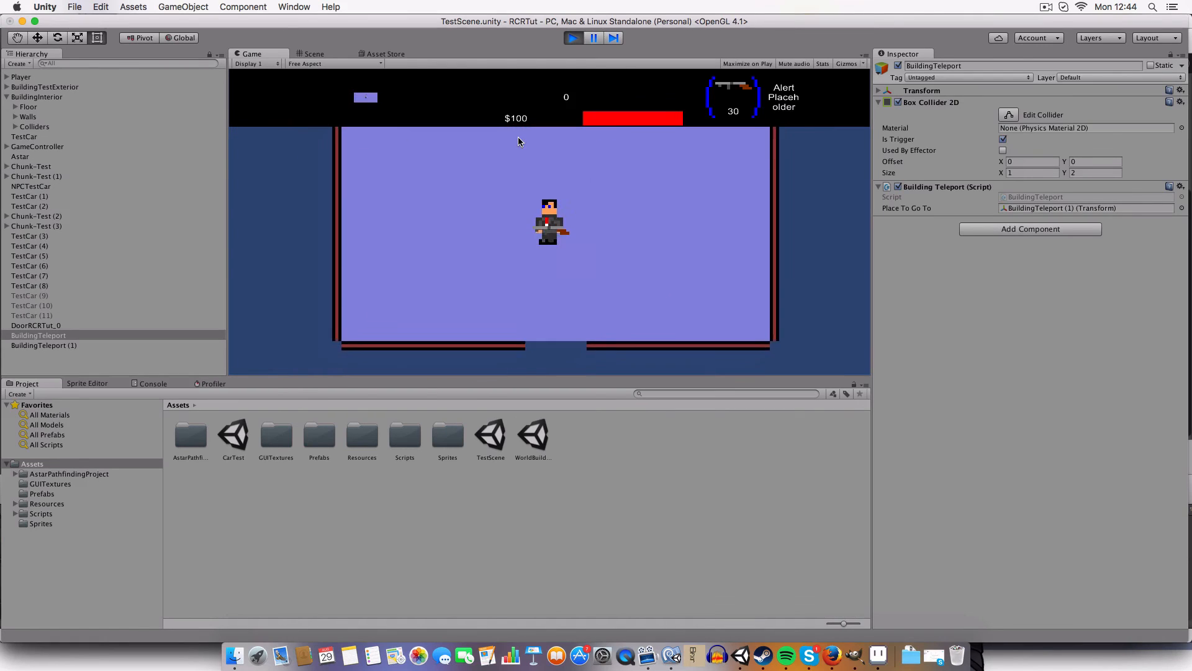
key(s)
key(a)
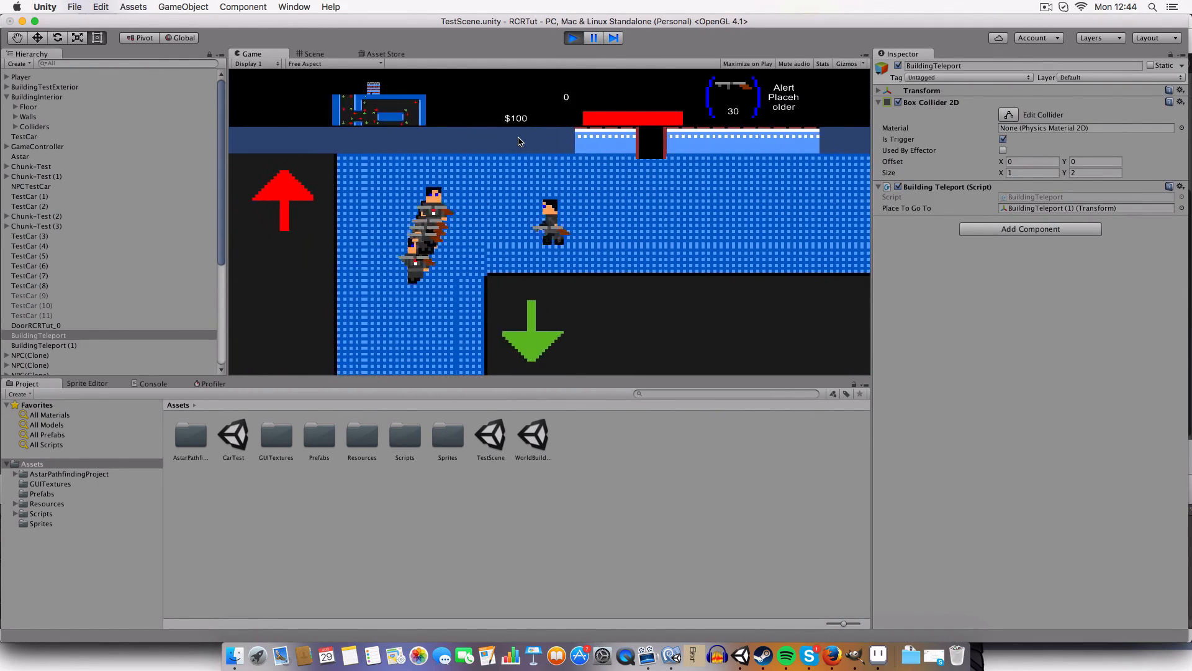
key(w)
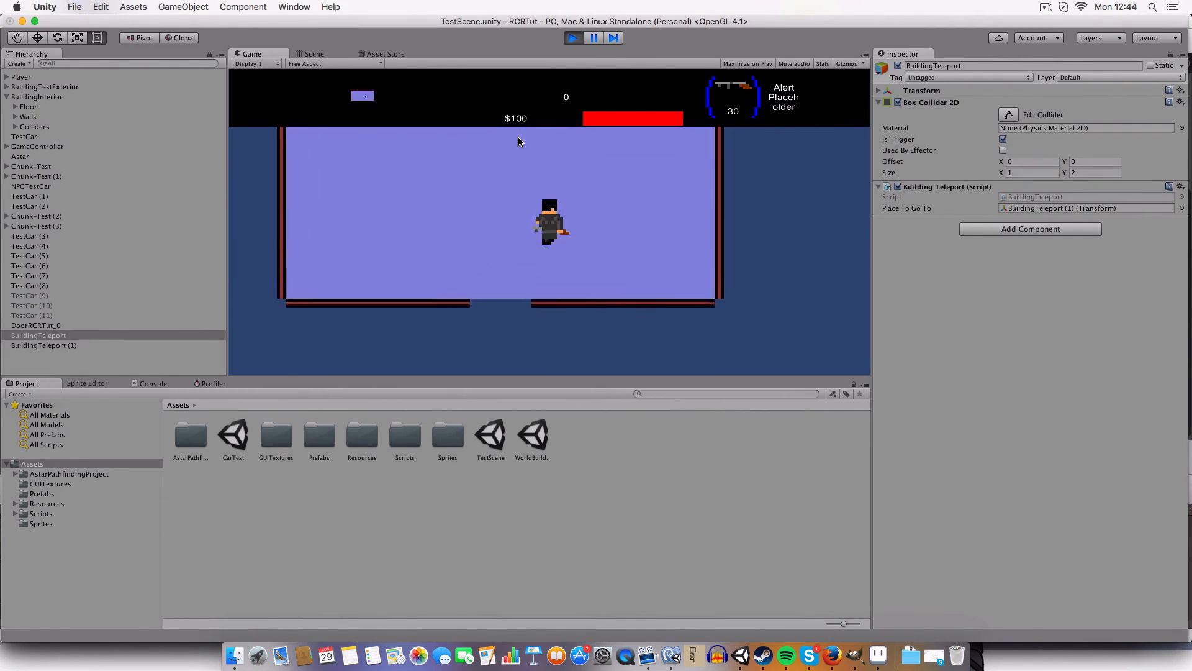
key(a)
key(s)
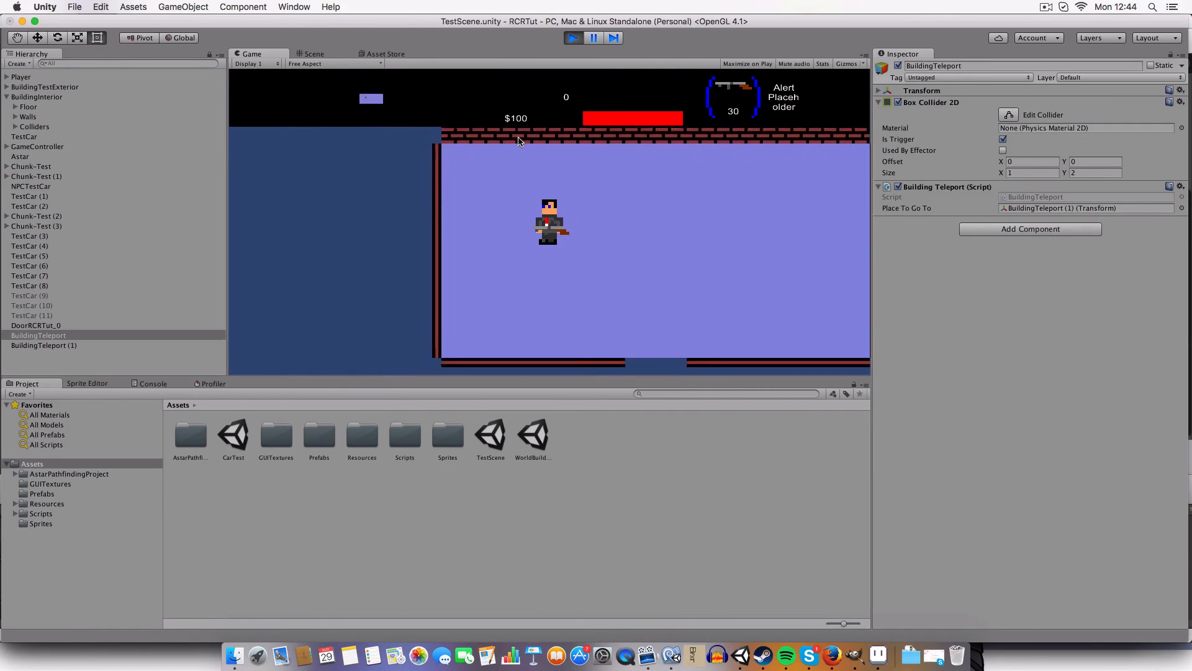
key(s)
key(d)
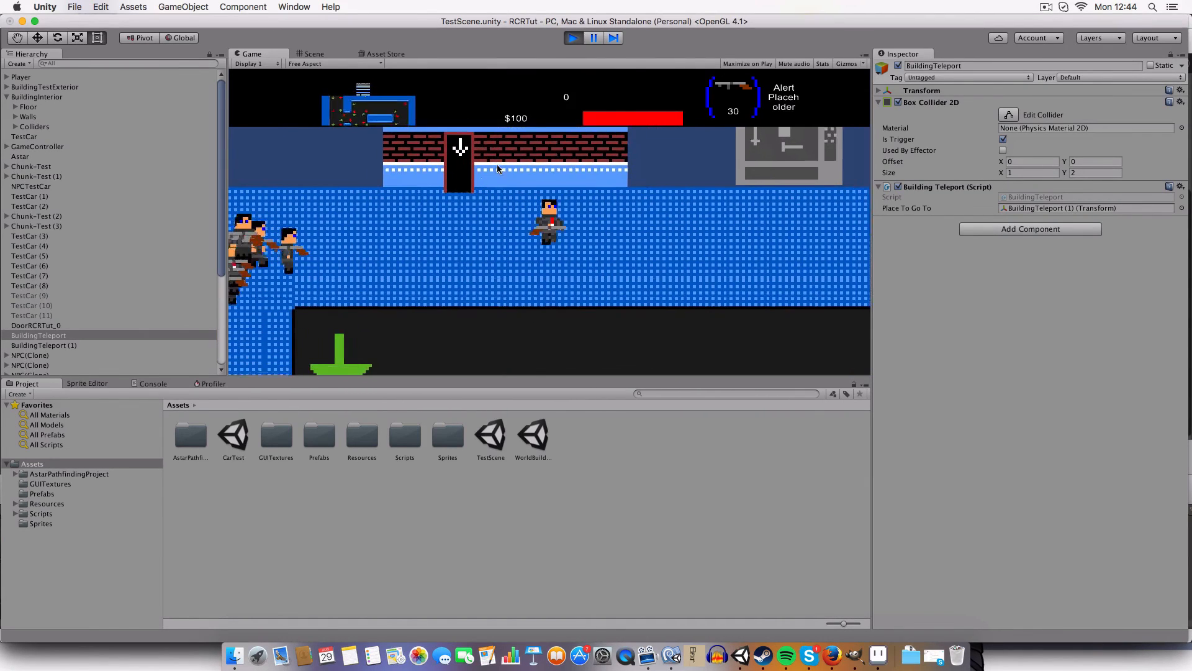
key(a)
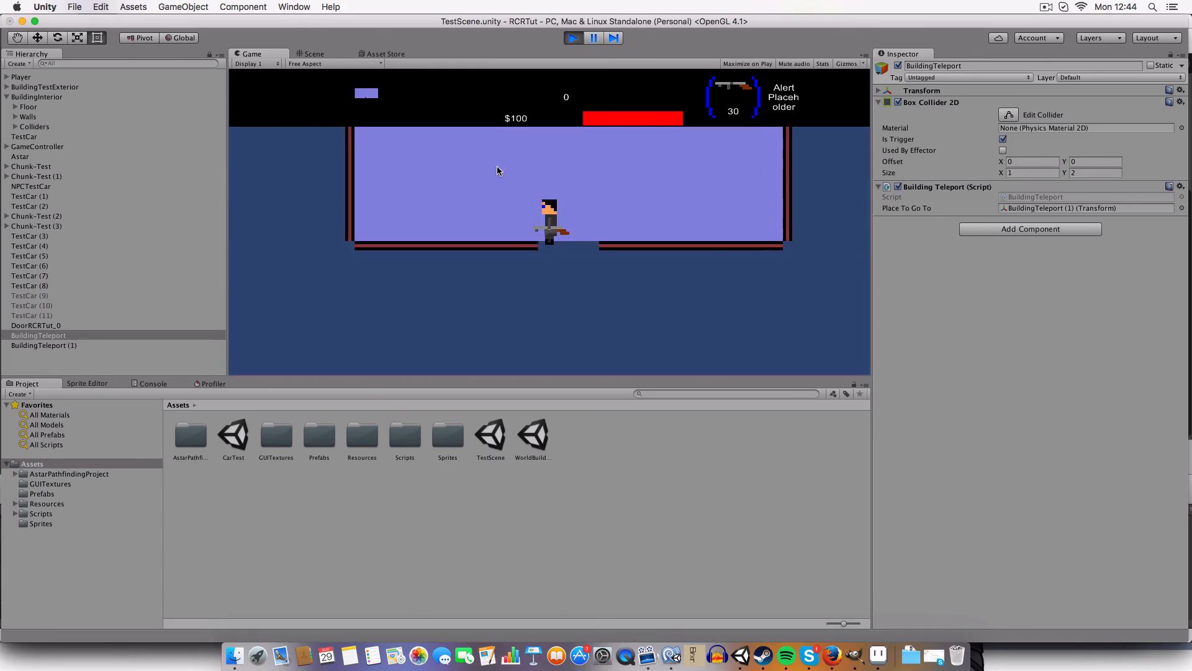
key(s)
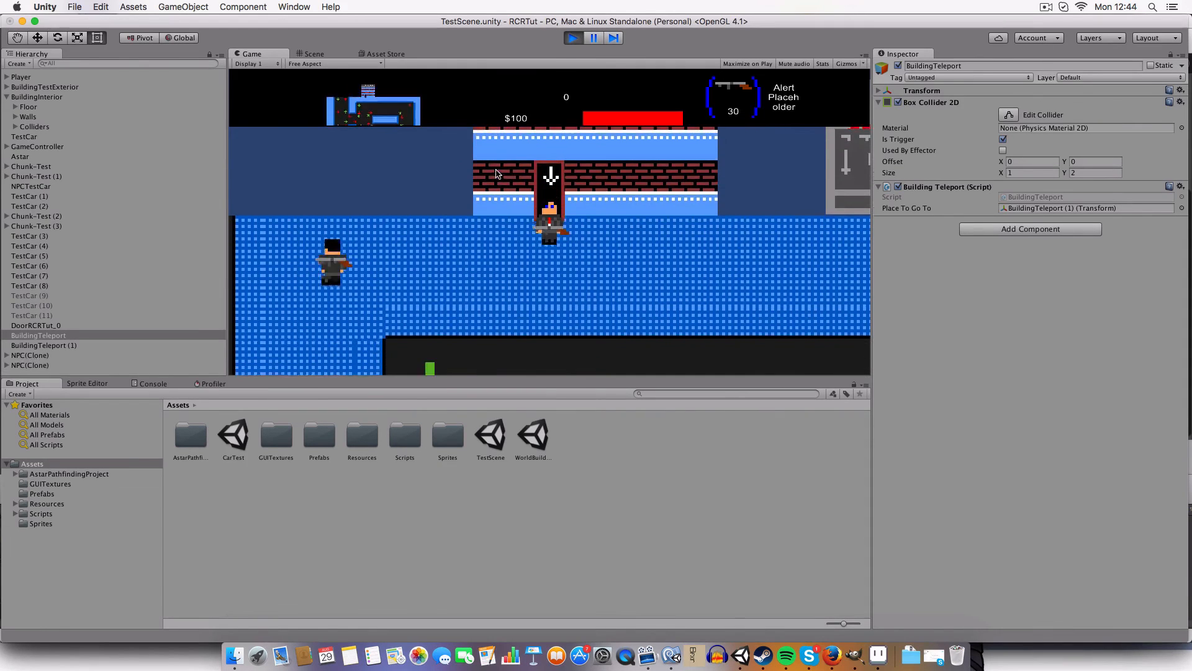
Walk the player away from the building, south across the road and along the pavement to the wide southern walkway.
key(s)
key(a)
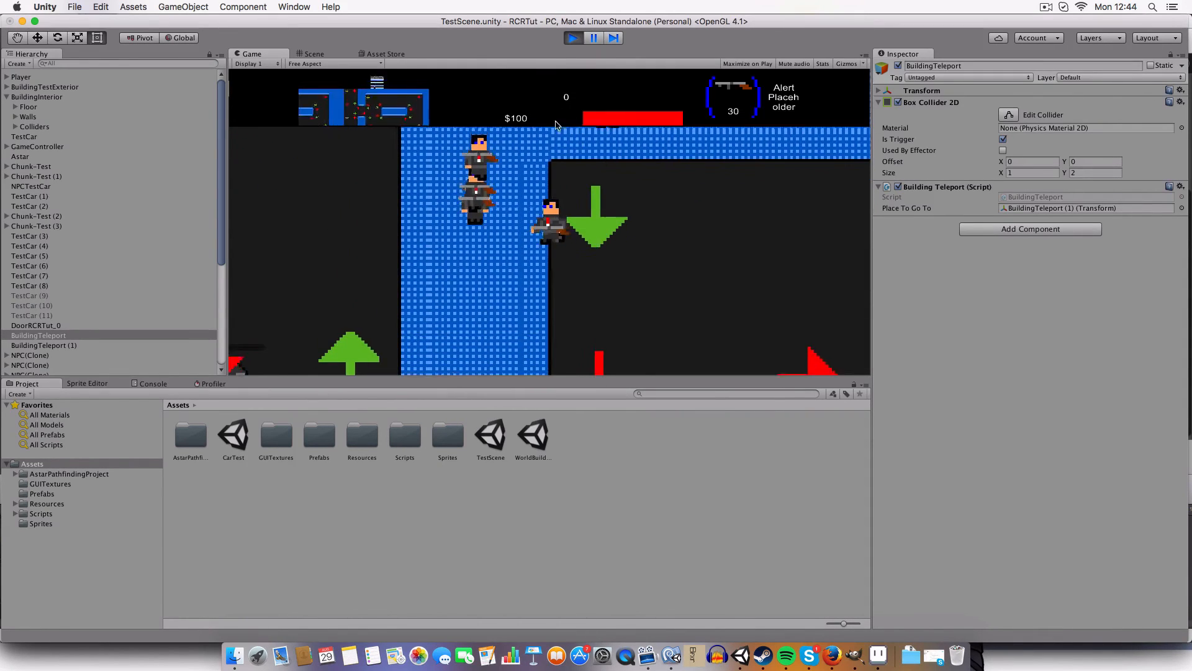
key(s)
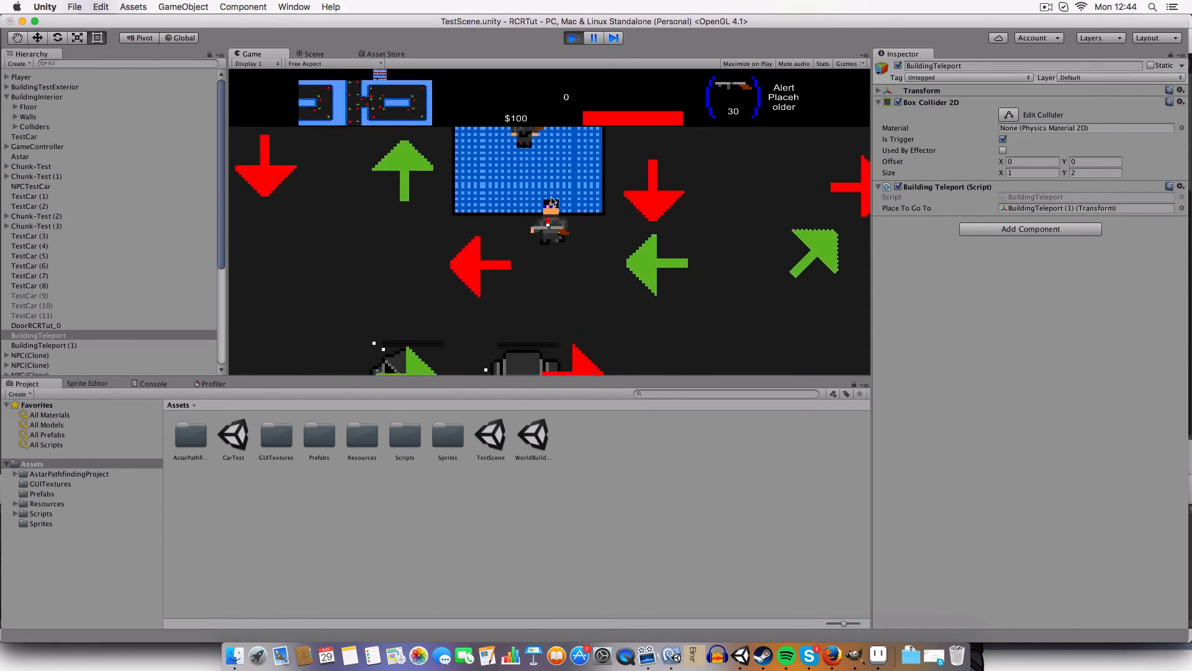
key(s)
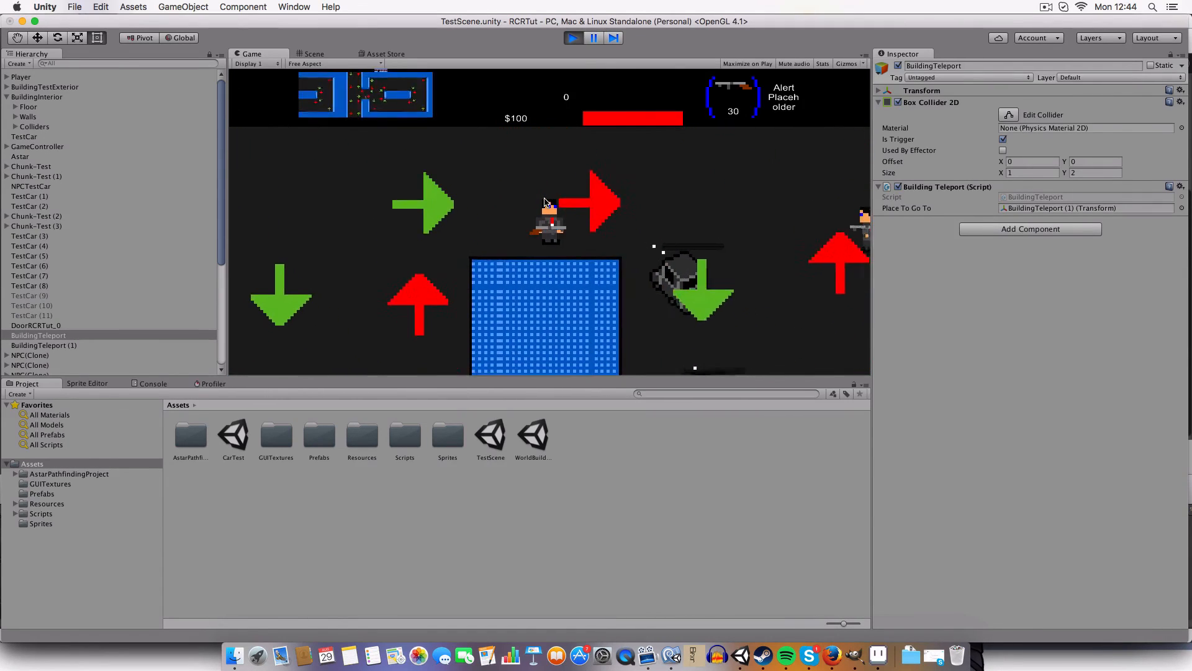
key(s)
key(d)
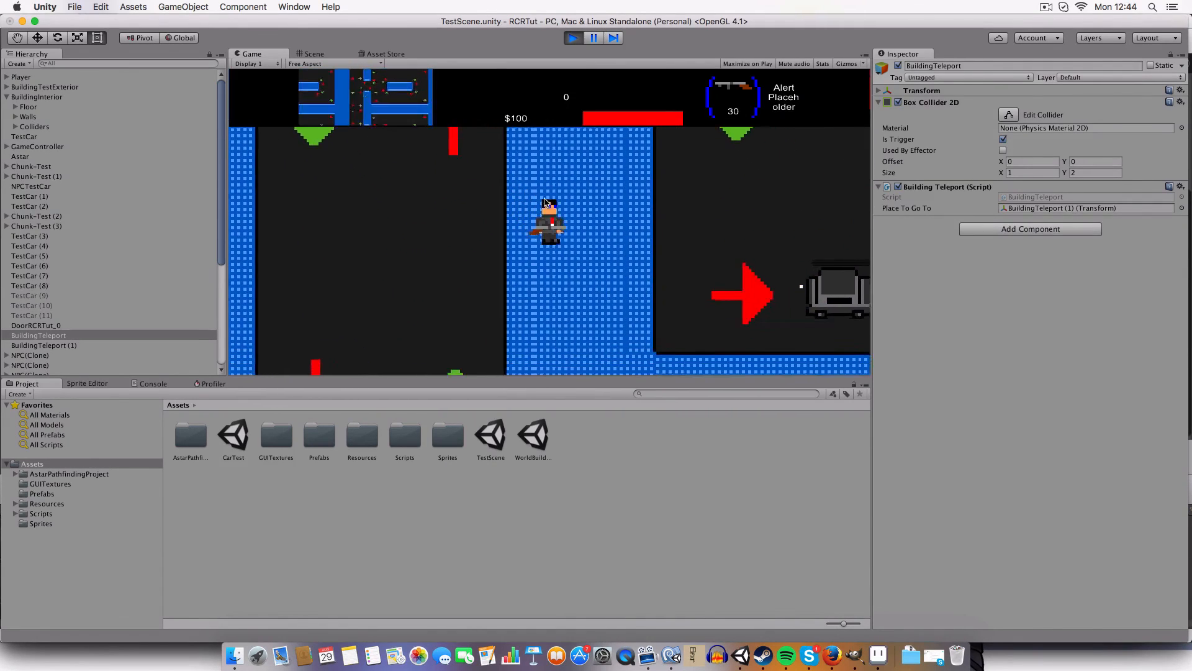
key(s)
key(d)
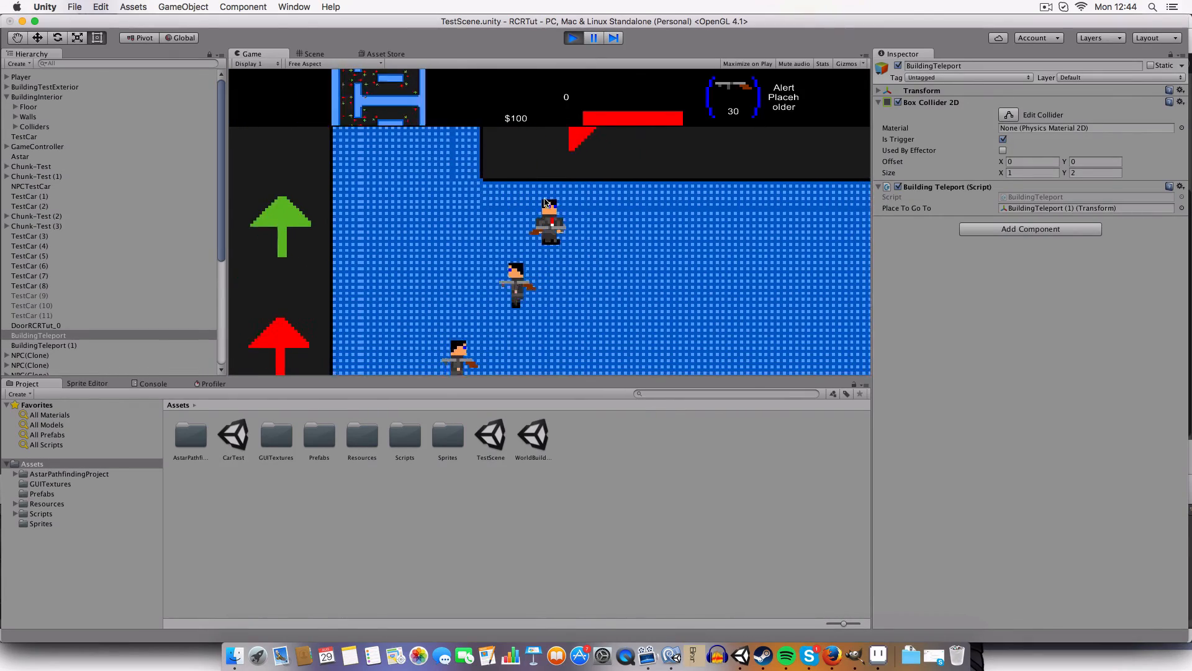
Walk the player east along the wide southern walkway and back north up the pavement at the map's eastern edge.
key(d)
key(s)
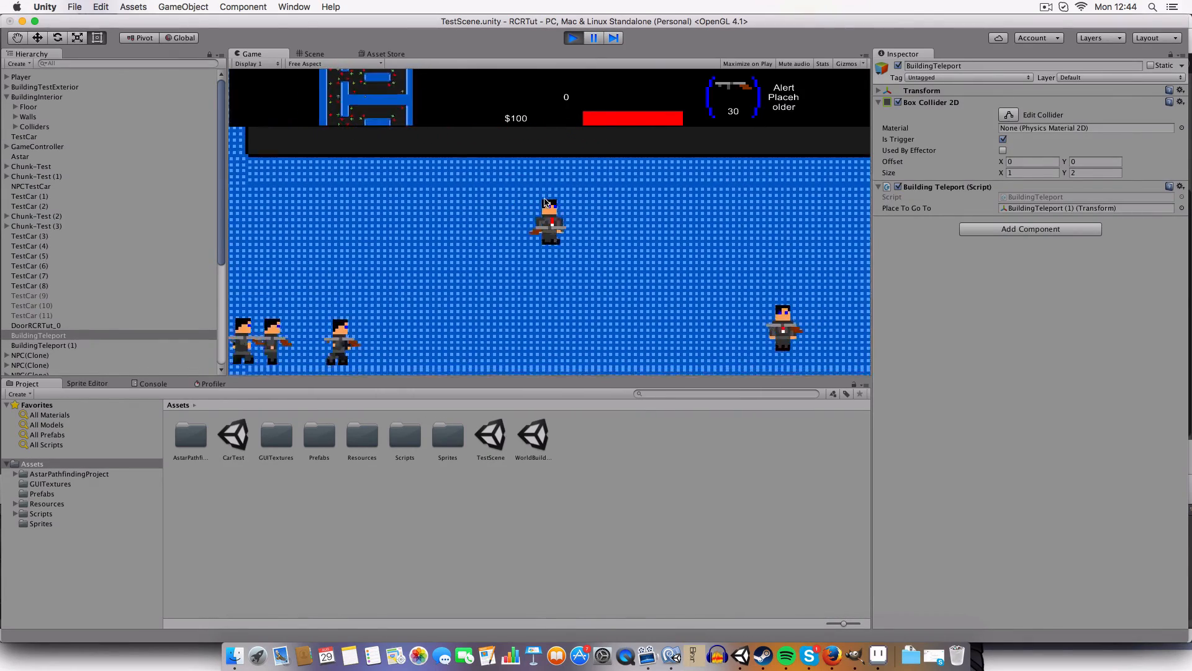
key(w)
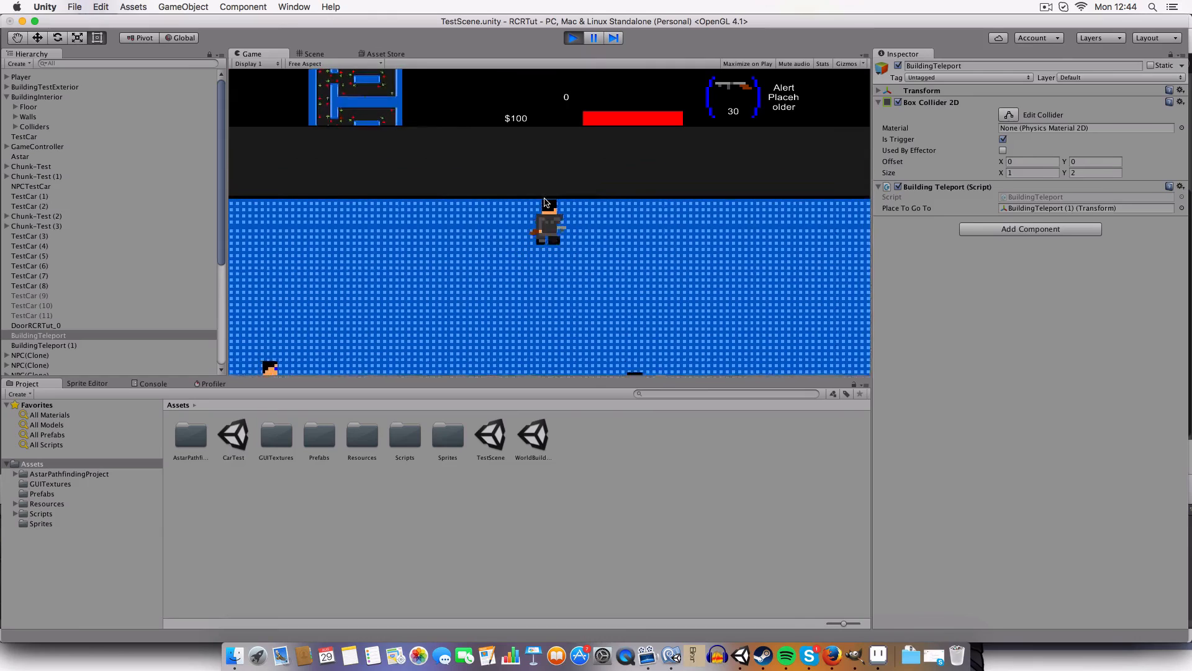
key(d)
key(s)
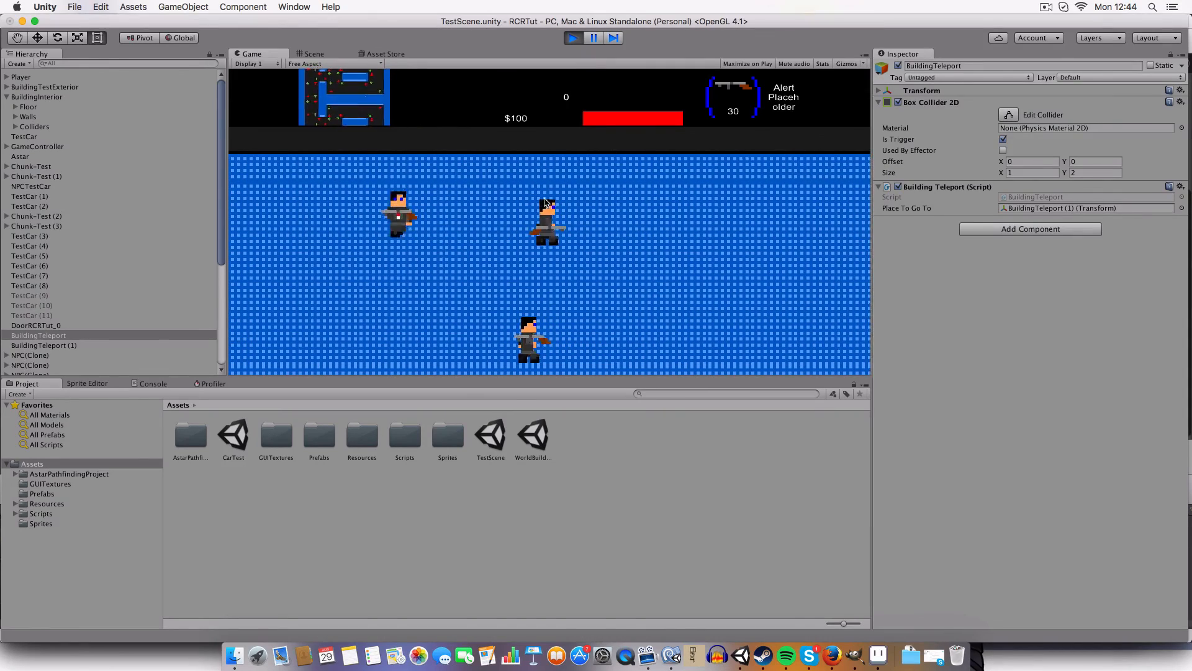
key(d)
key(d)
key(w)
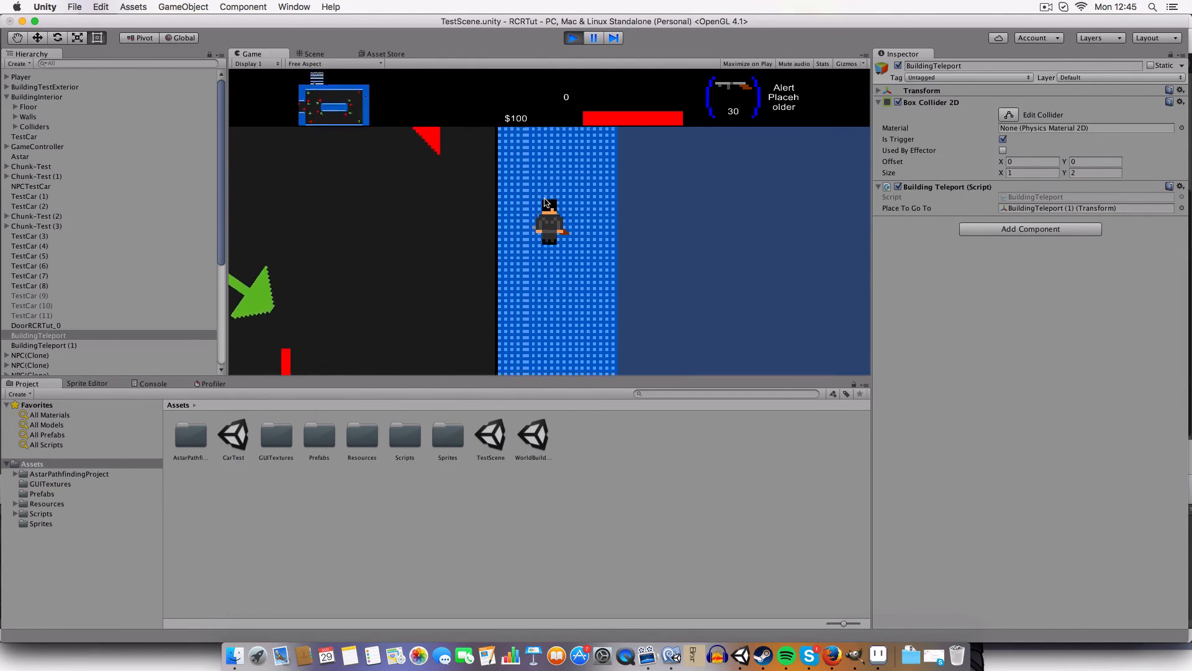
Walk the player onto the northern pavement and west to the gun shop beside the brick building.
key(w)
key(a)
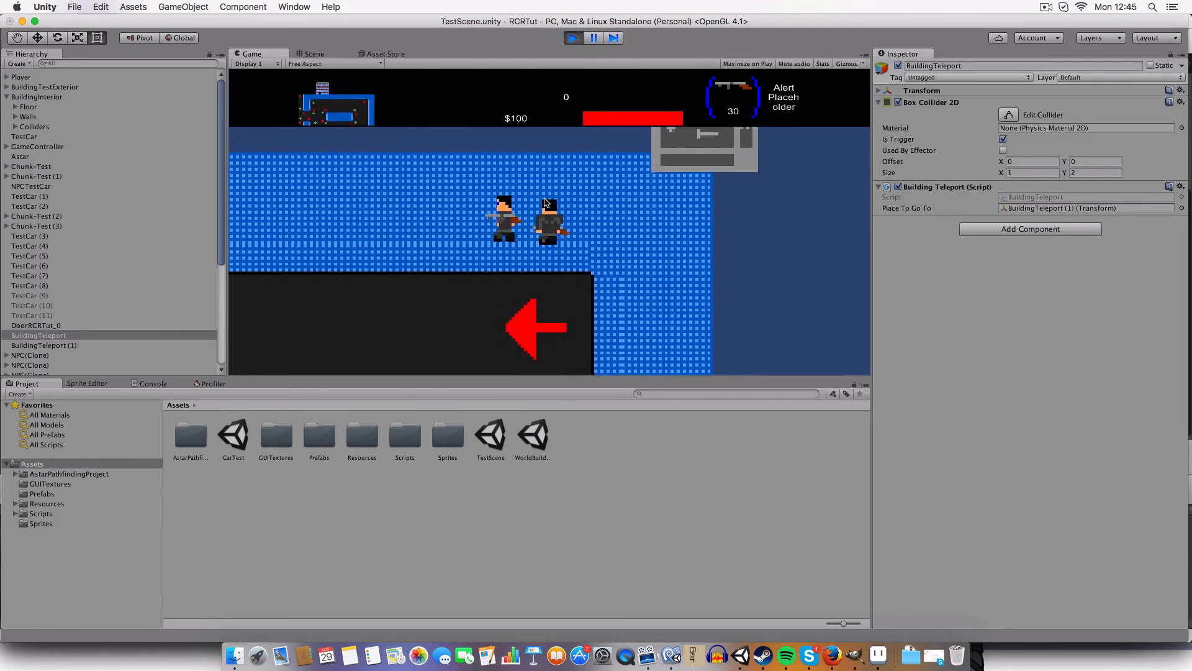
key(s)
key(a)
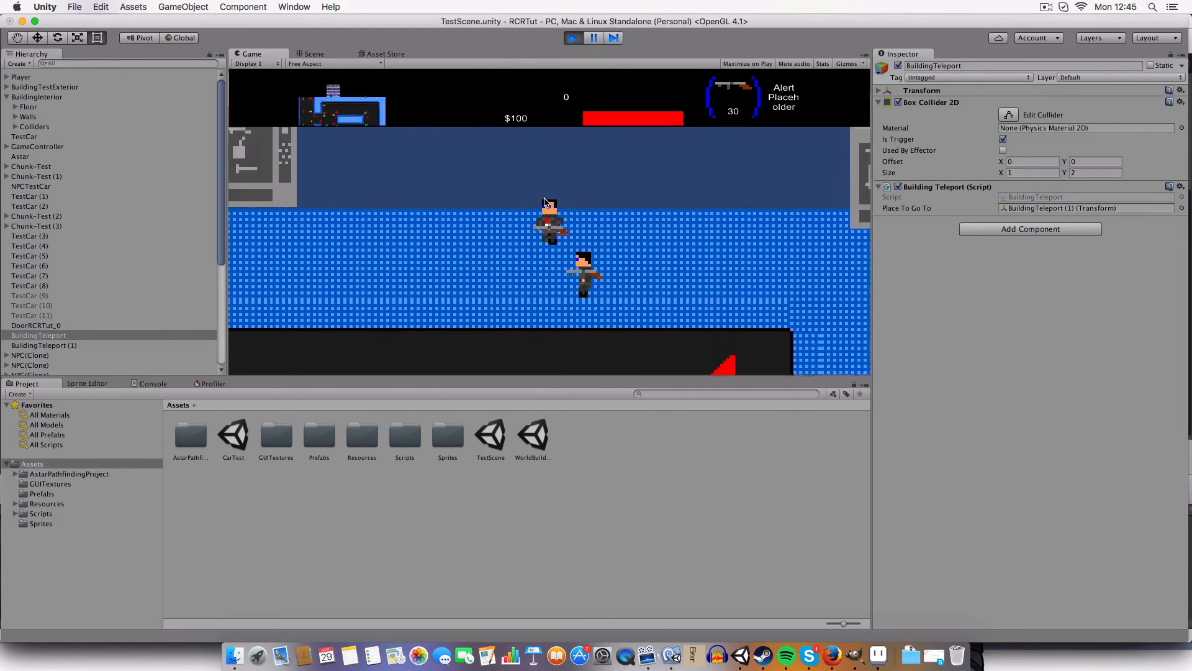
key(w)
key(a)
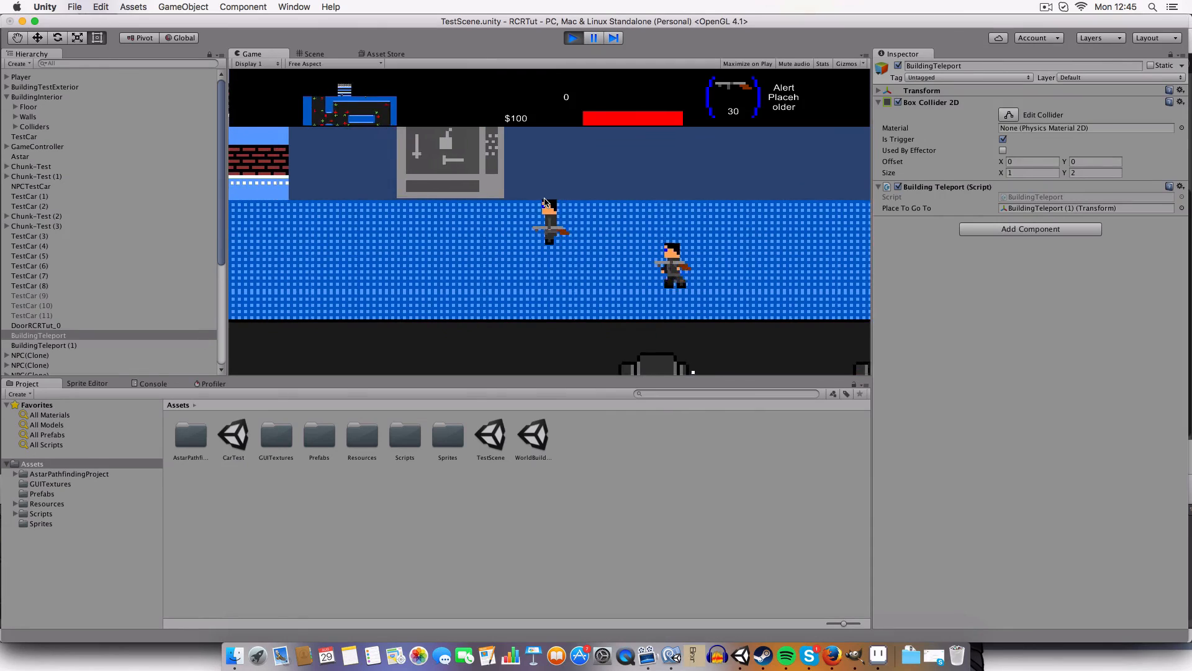
key(a)
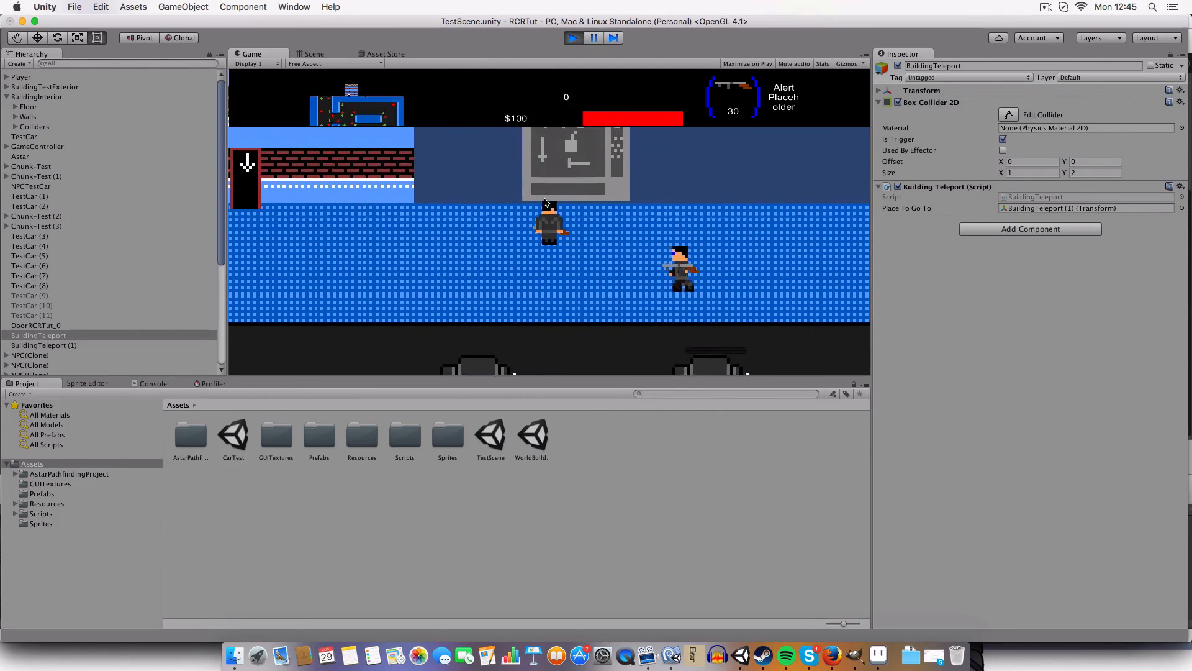